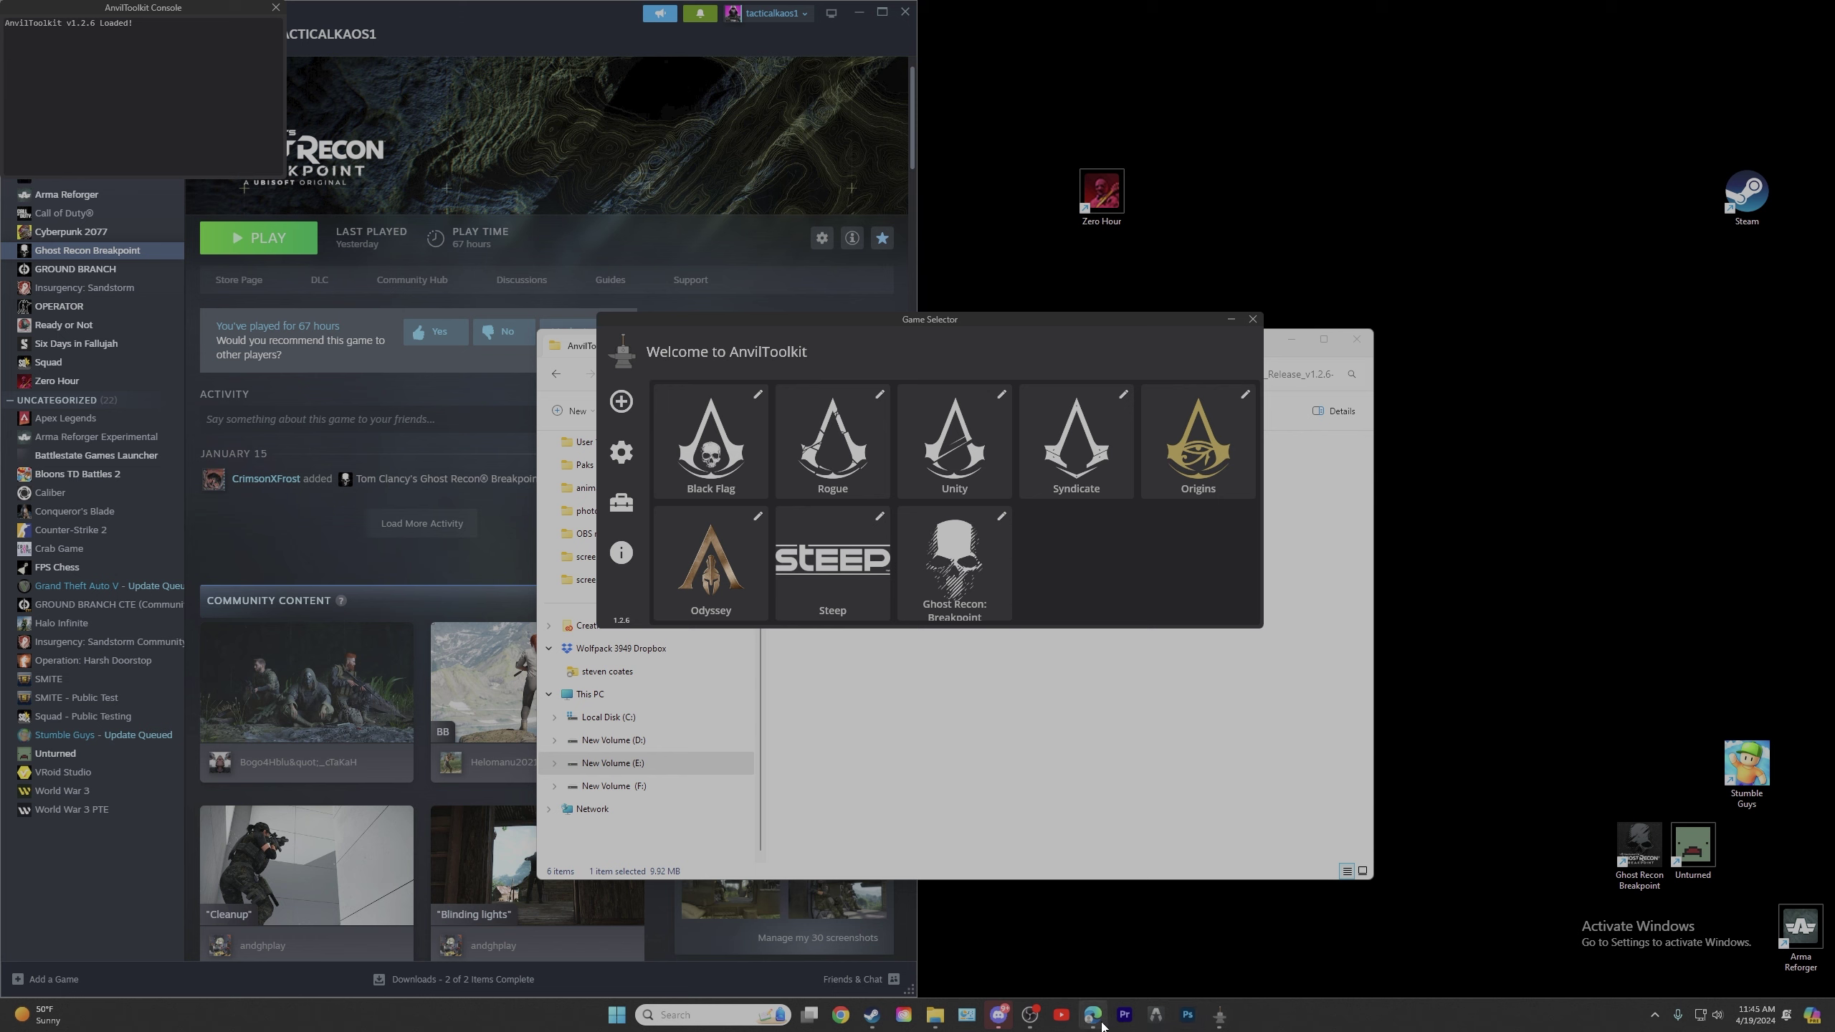
Switch to the browser and review the AnvilToolkit mod page on Nexus Mods, including its downloadable files and its description.
{"action": "left_click", "coordinate": [1092, 934]}
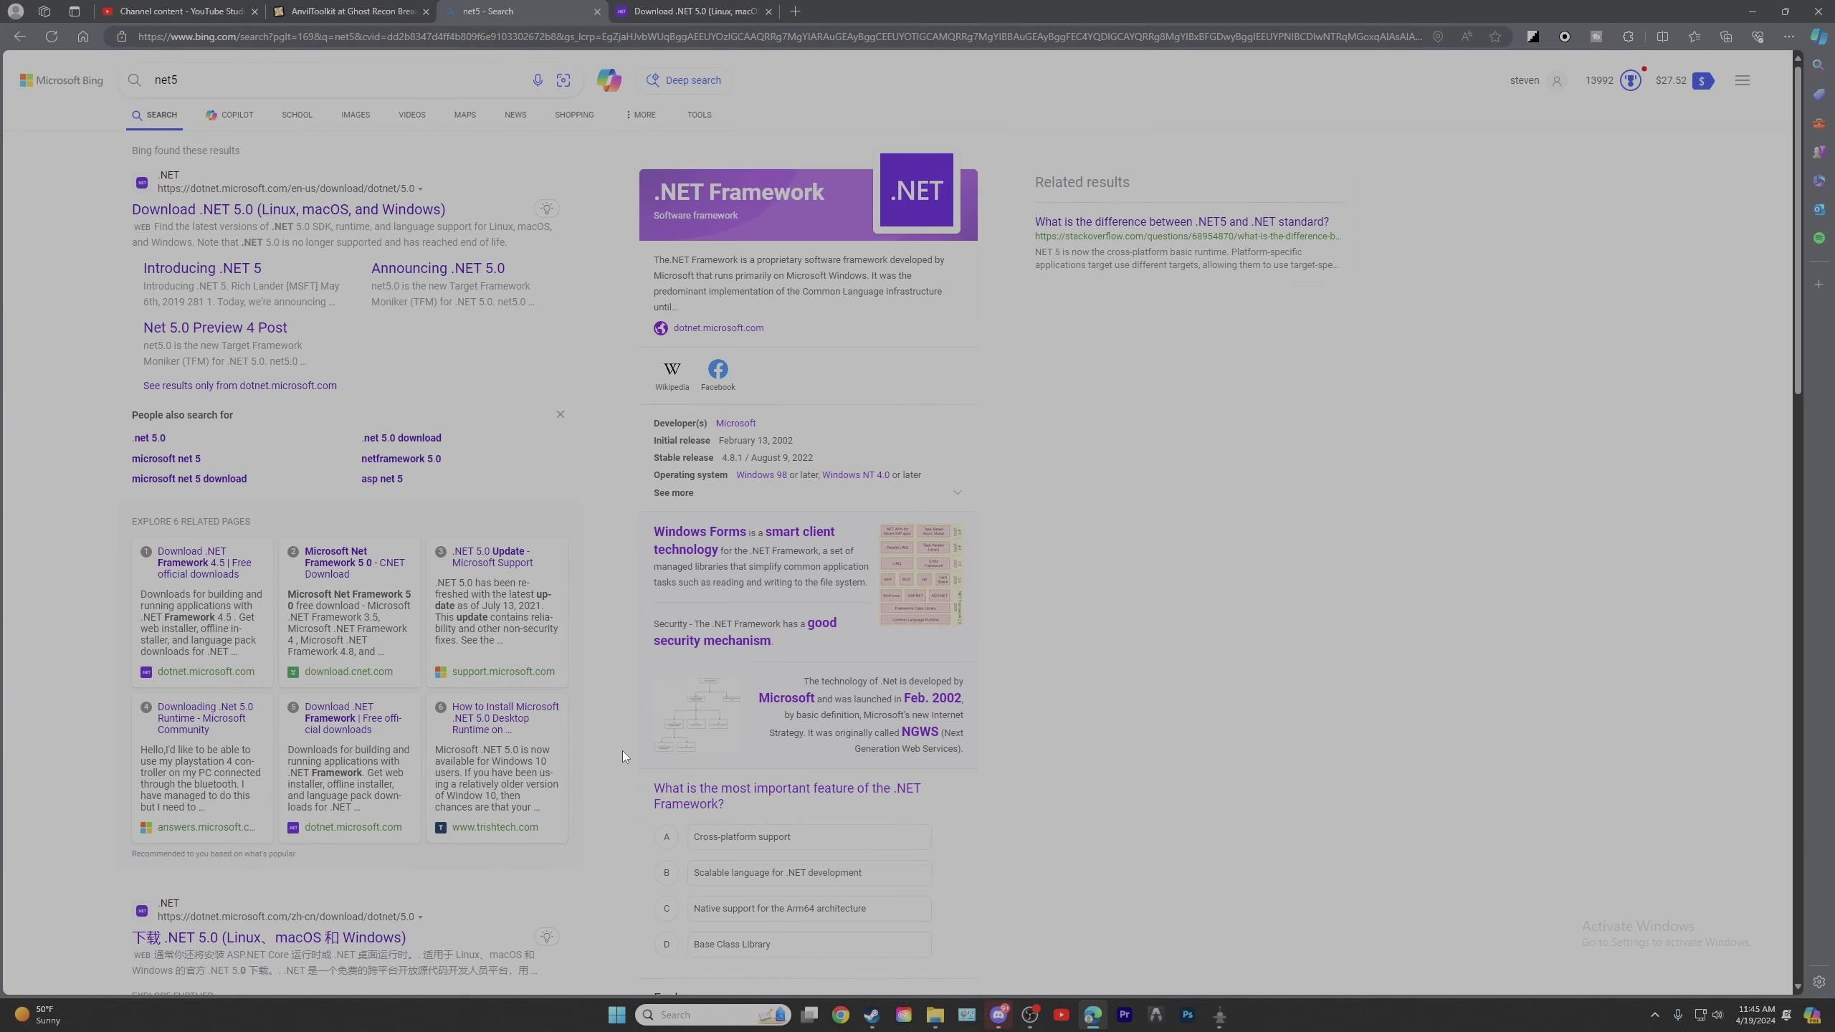
{"action": "key", "text": "ctrl+shift+Tab"}
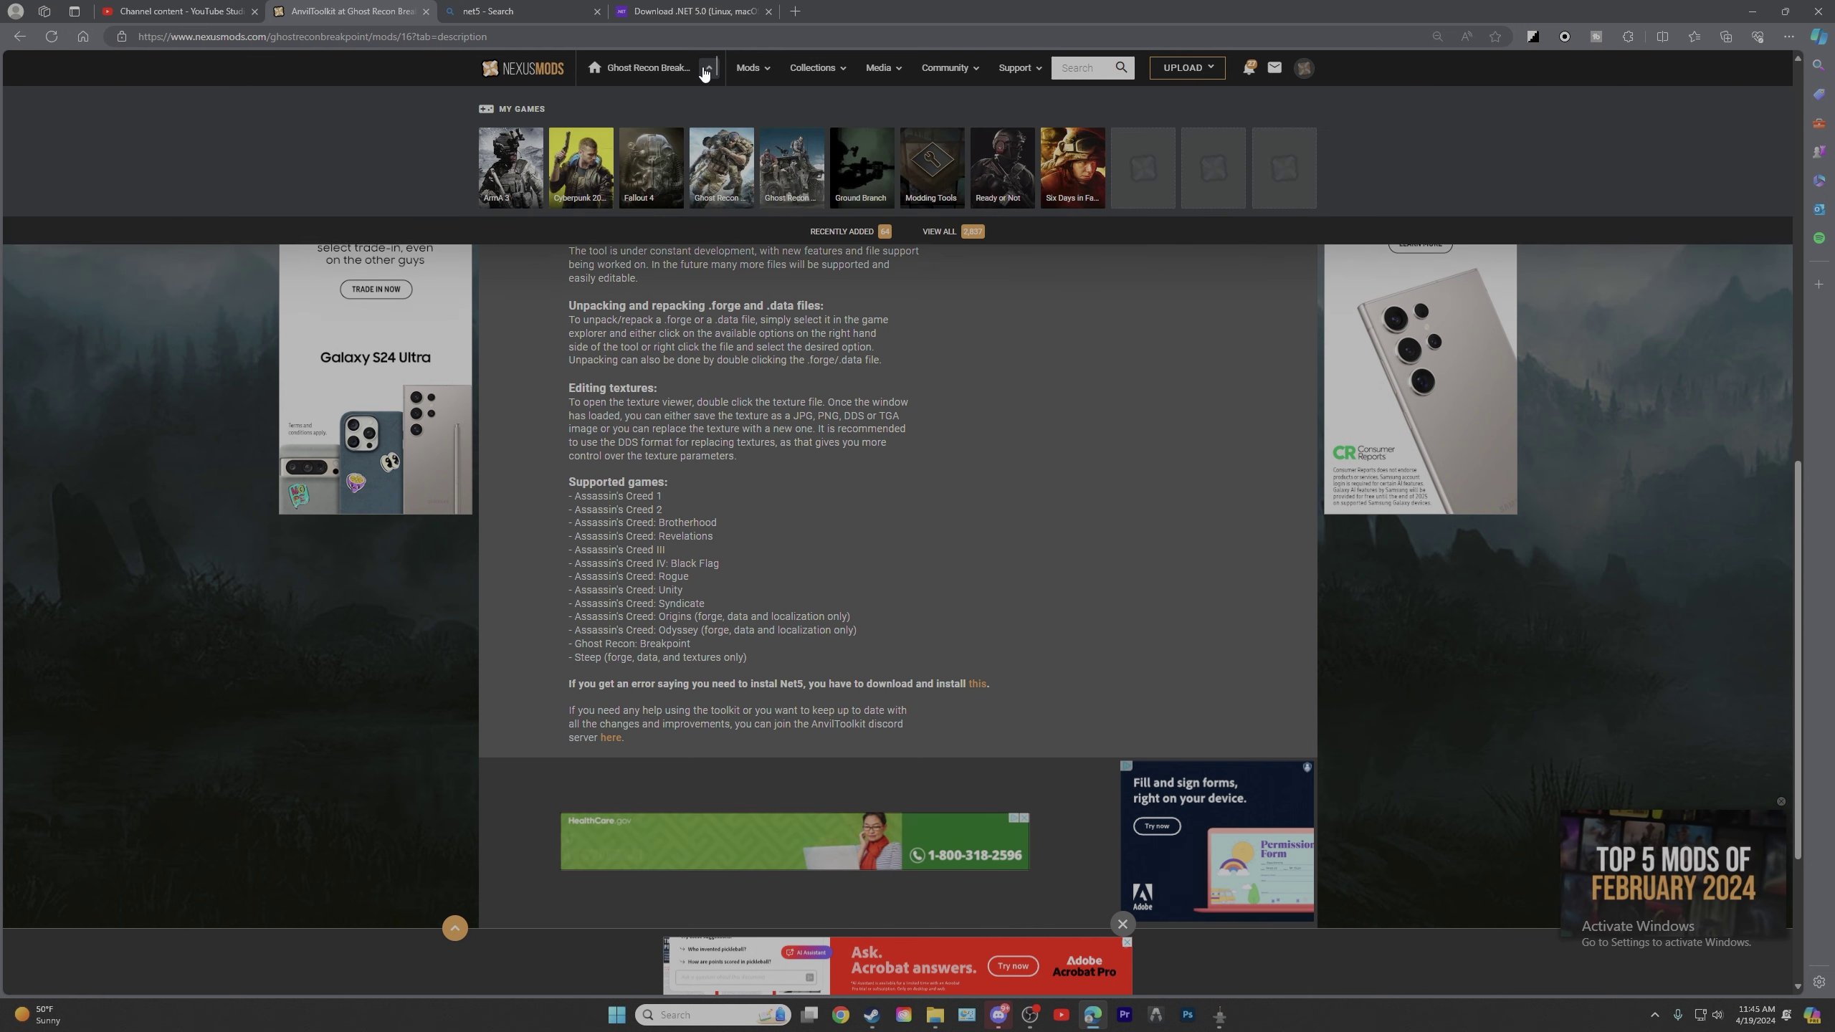
{"action": "scroll", "coordinate": [705, 69], "scroll_direction": "up", "scroll_amount": 5}
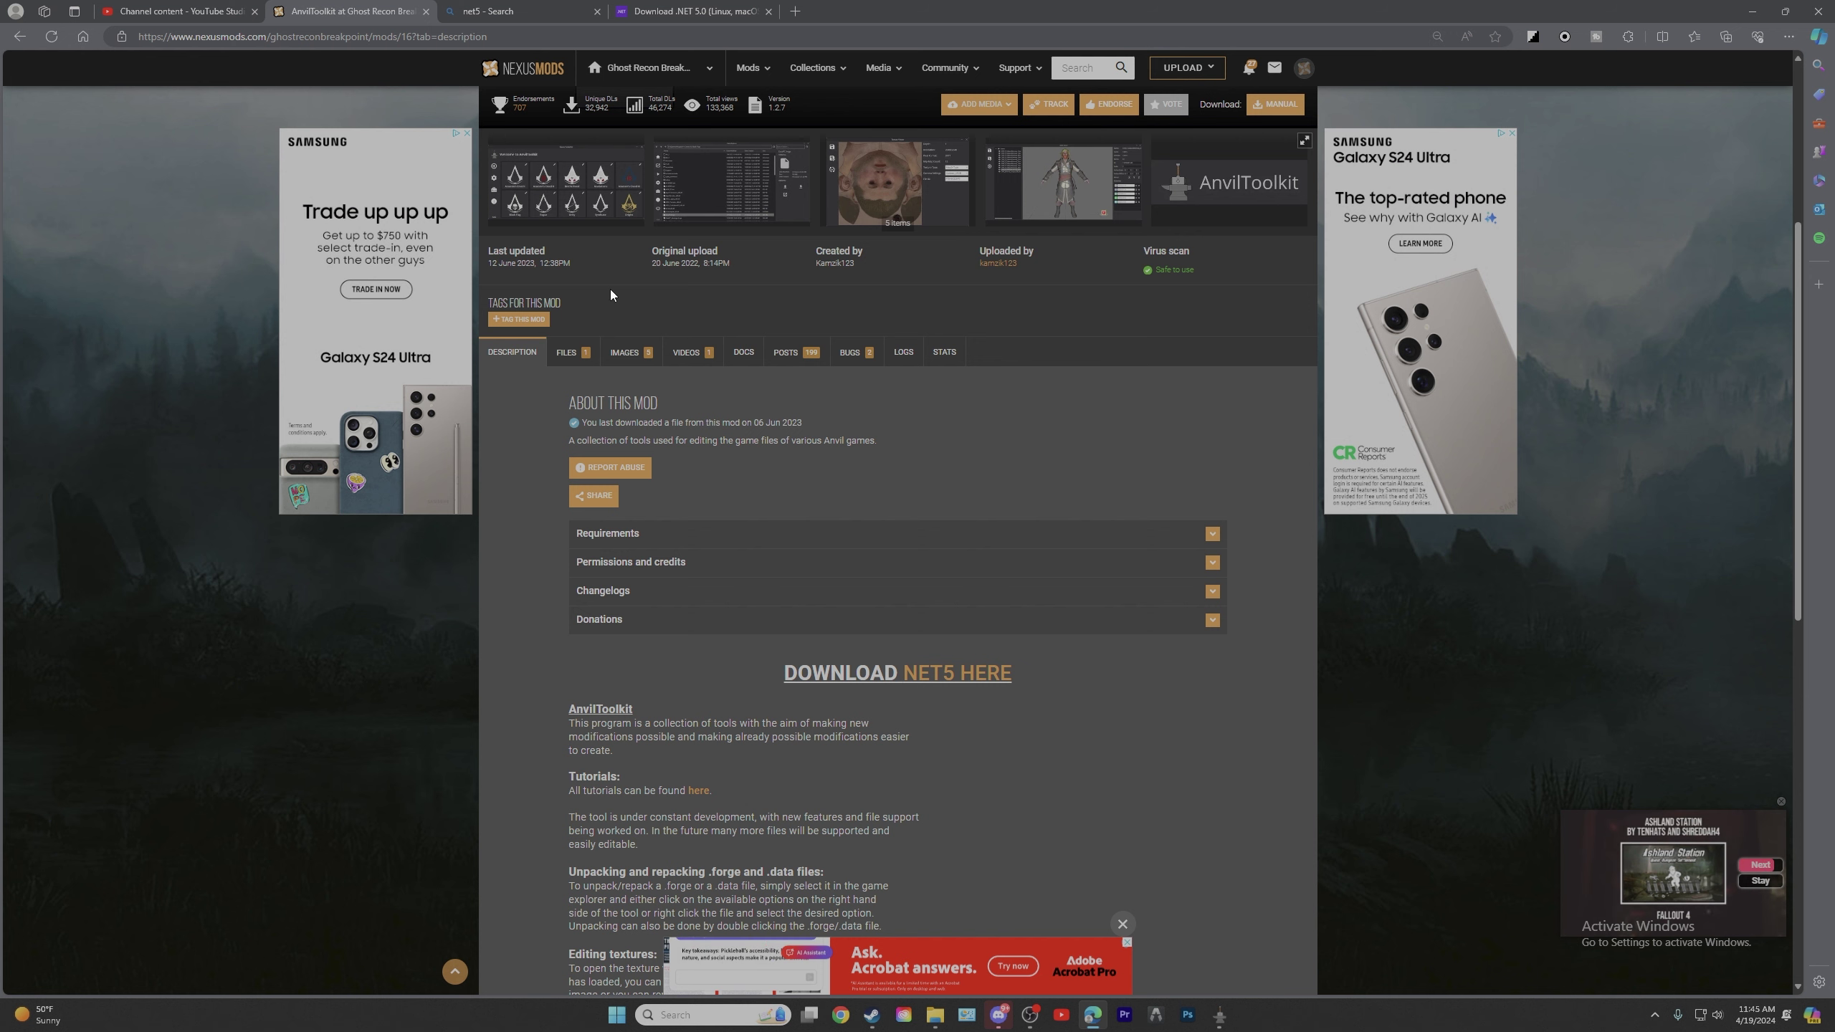
{"action": "left_click", "coordinate": [571, 352]}
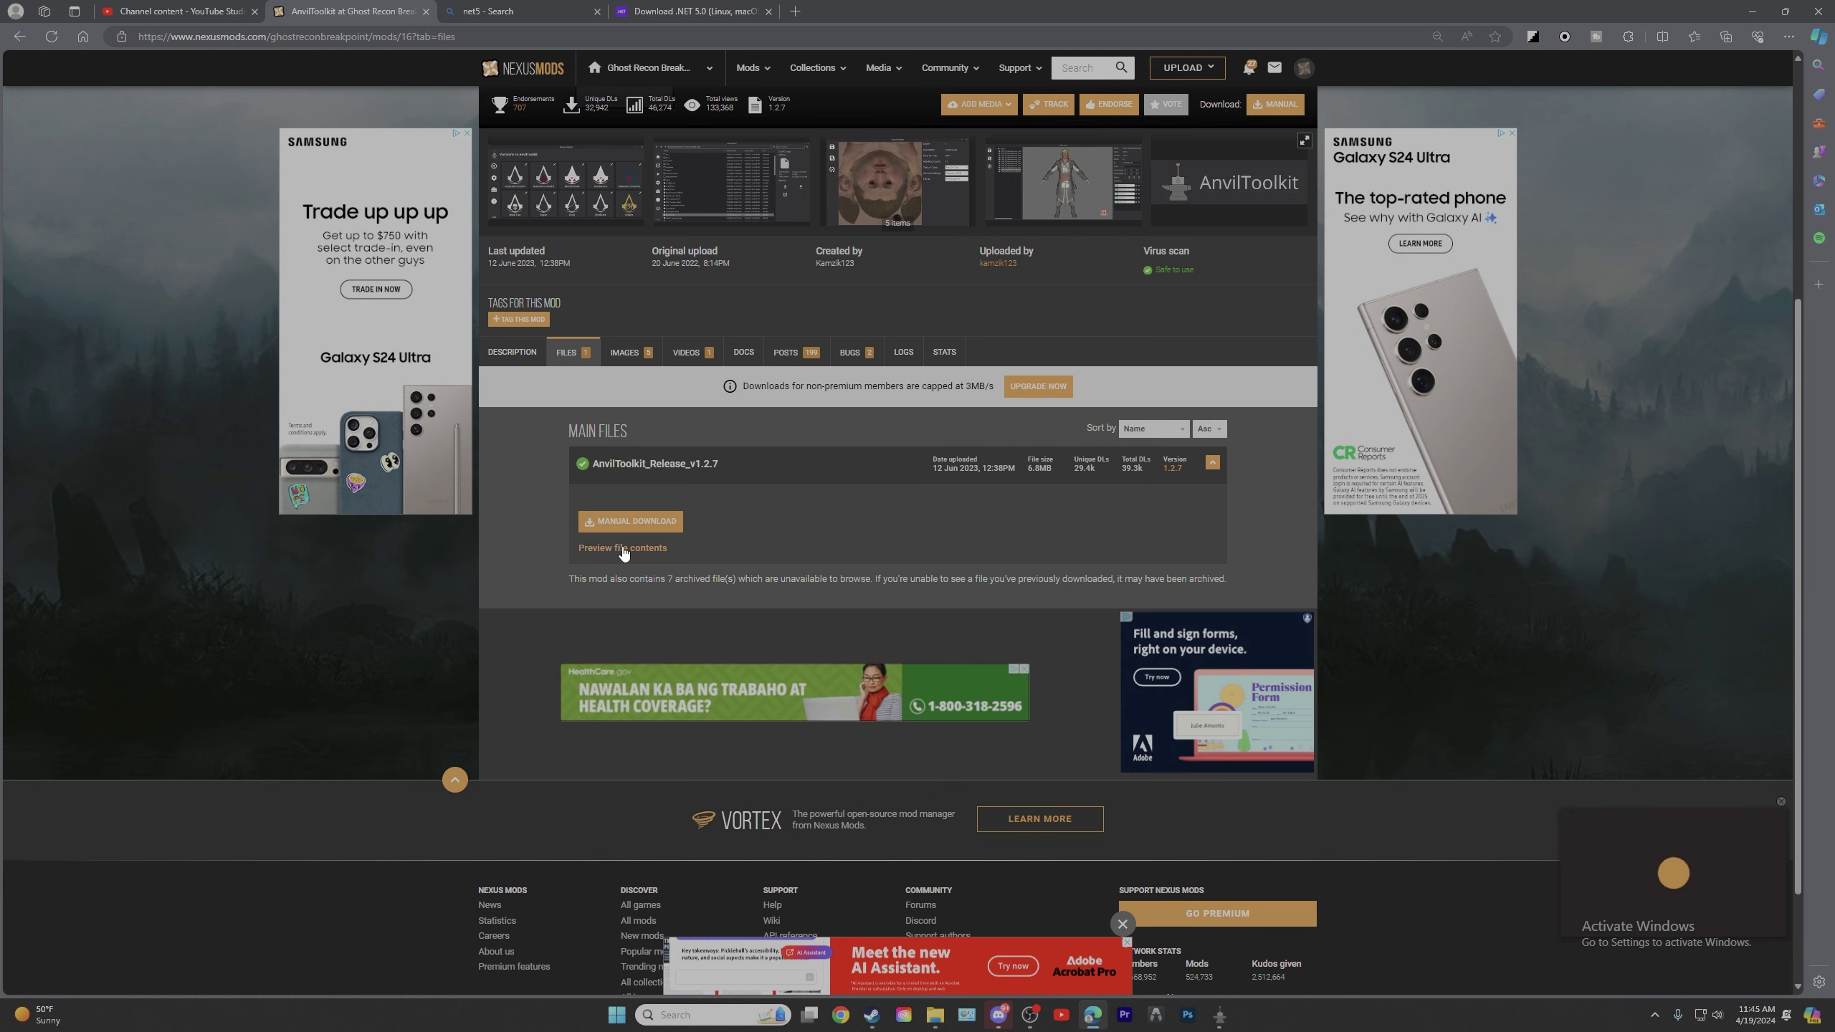
{"action": "left_click", "coordinate": [491, 354]}
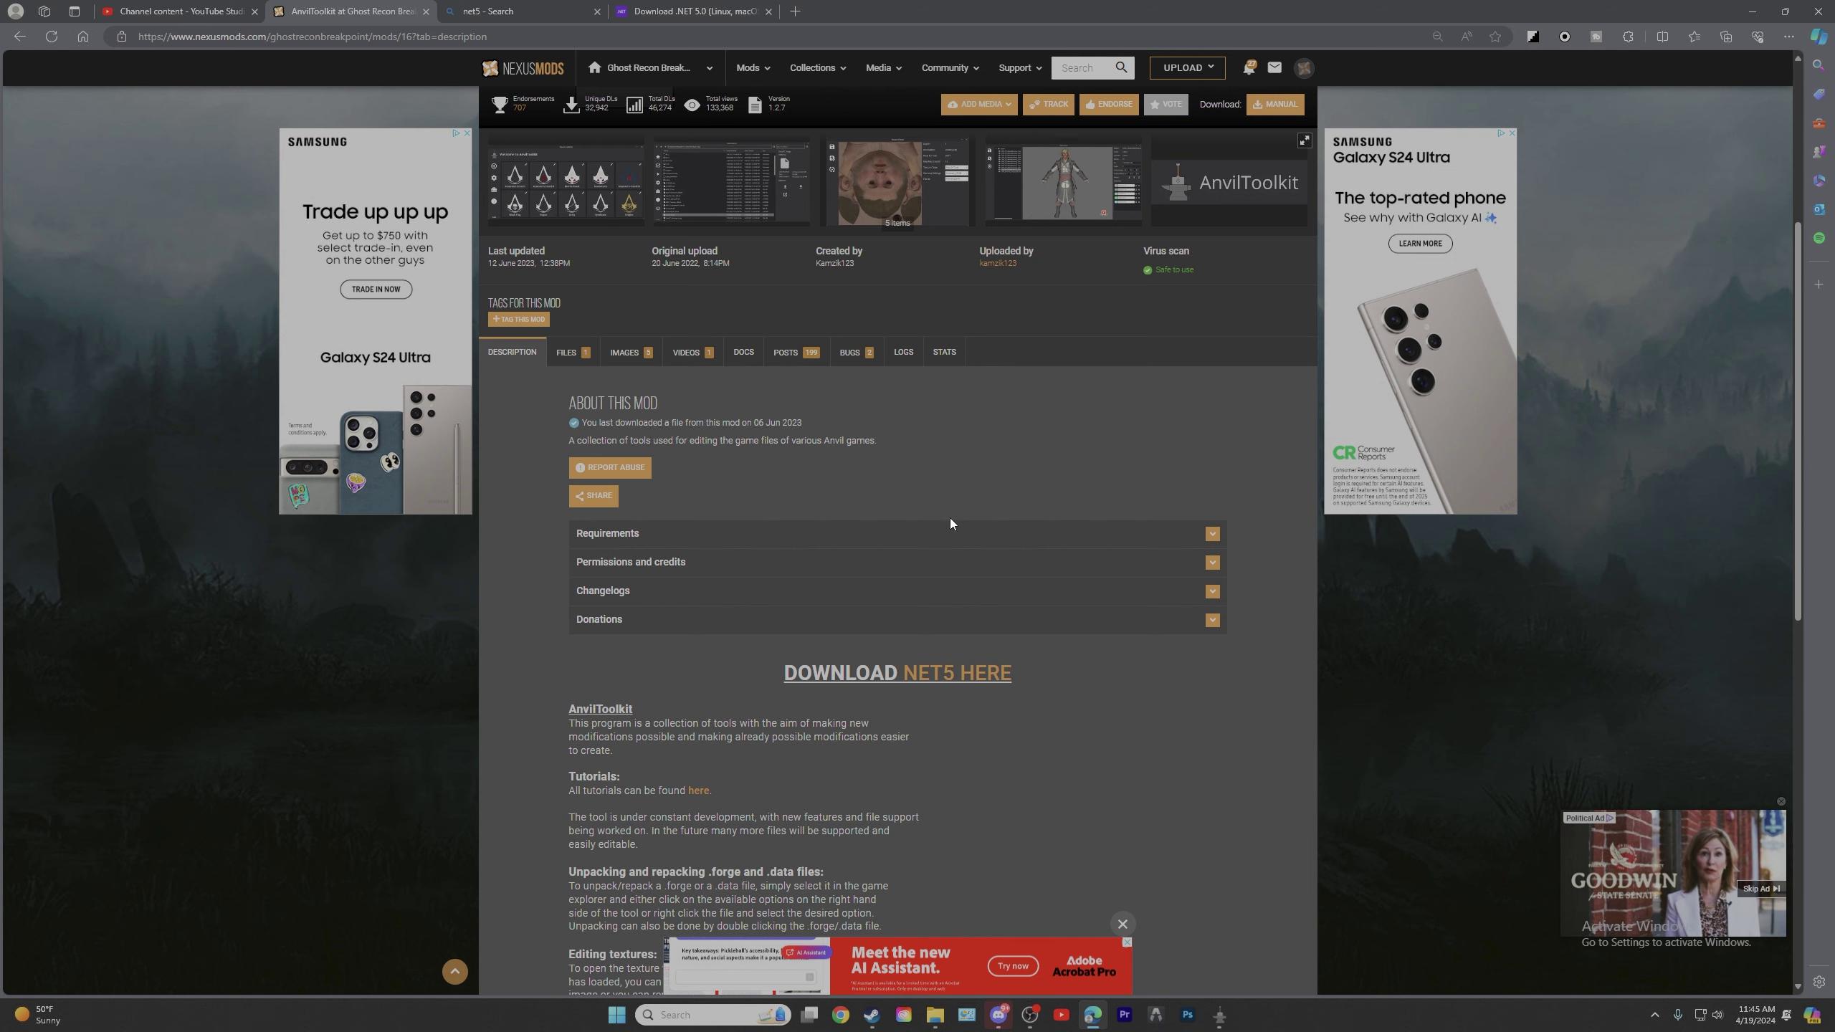
{"action": "left_click", "coordinate": [1747, 13]}
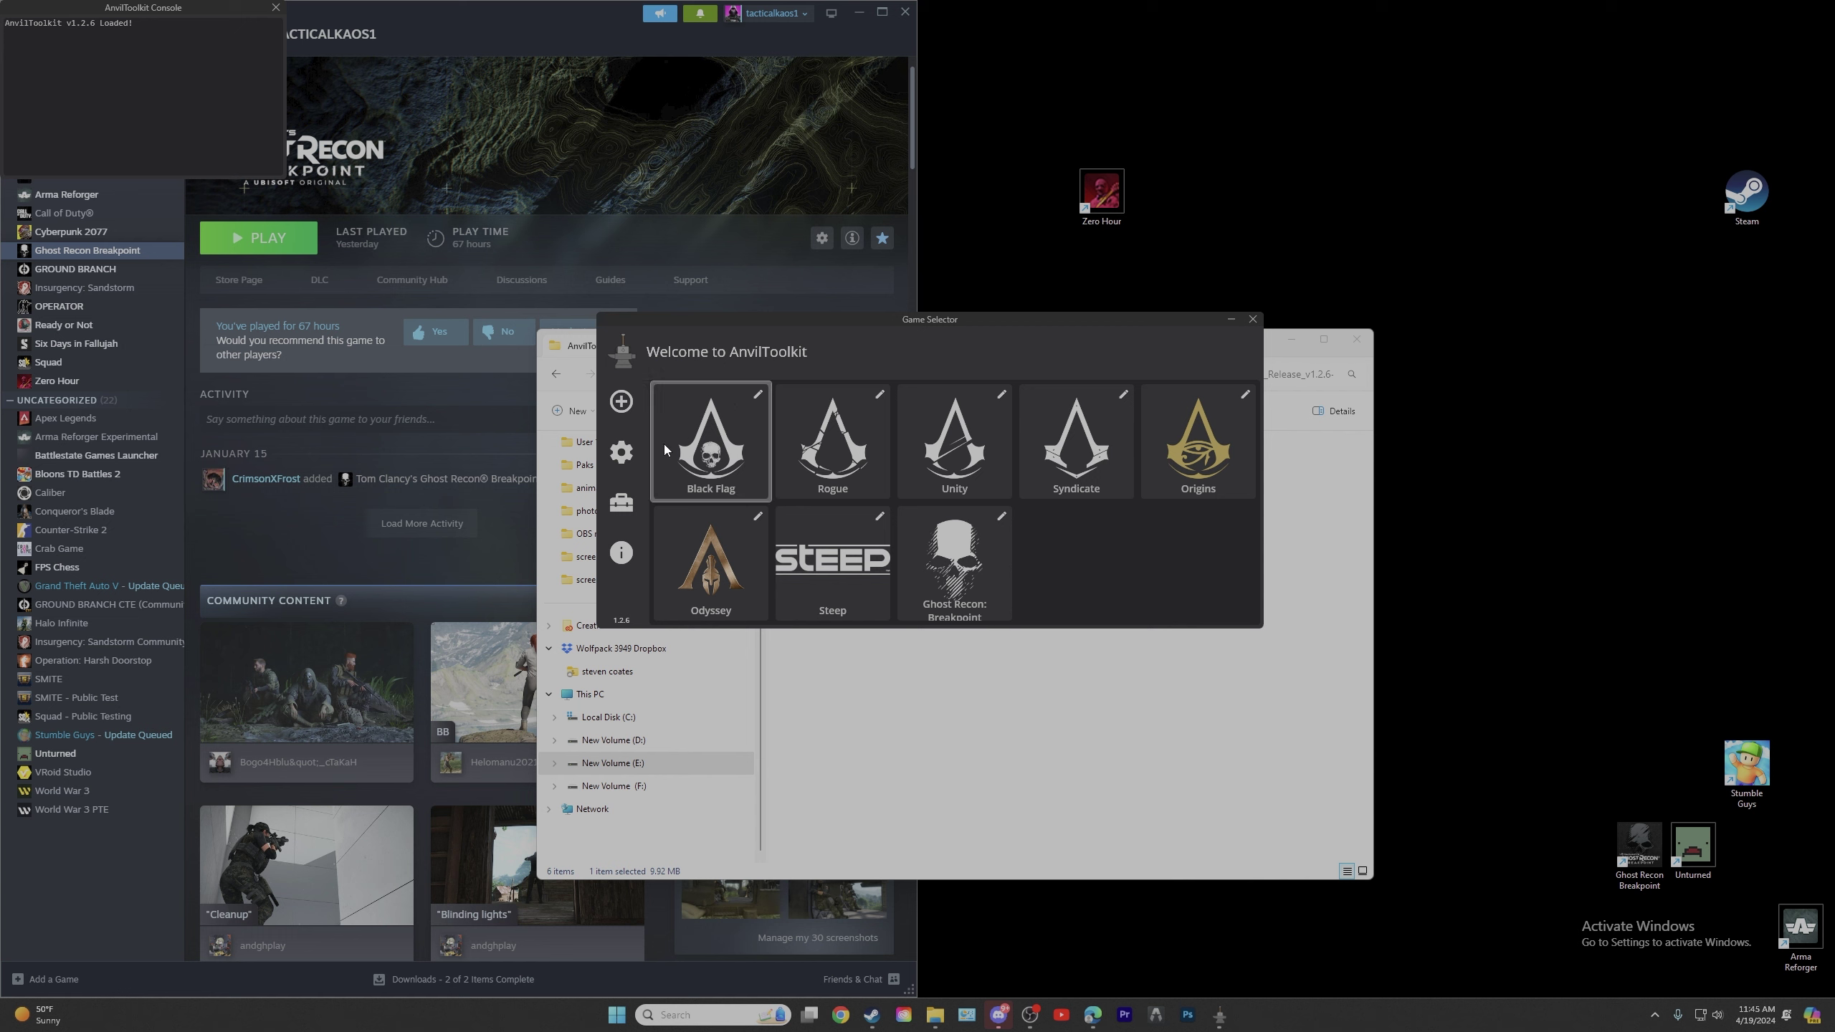
Inspect AnvilToolkit's file settings for compression and backups, and close the settings without changes.
{"action": "left_click", "coordinate": [626, 454]}
{"action": "left_click_drag", "start_coordinate": [425, 101], "coordinate": [574, 125]}
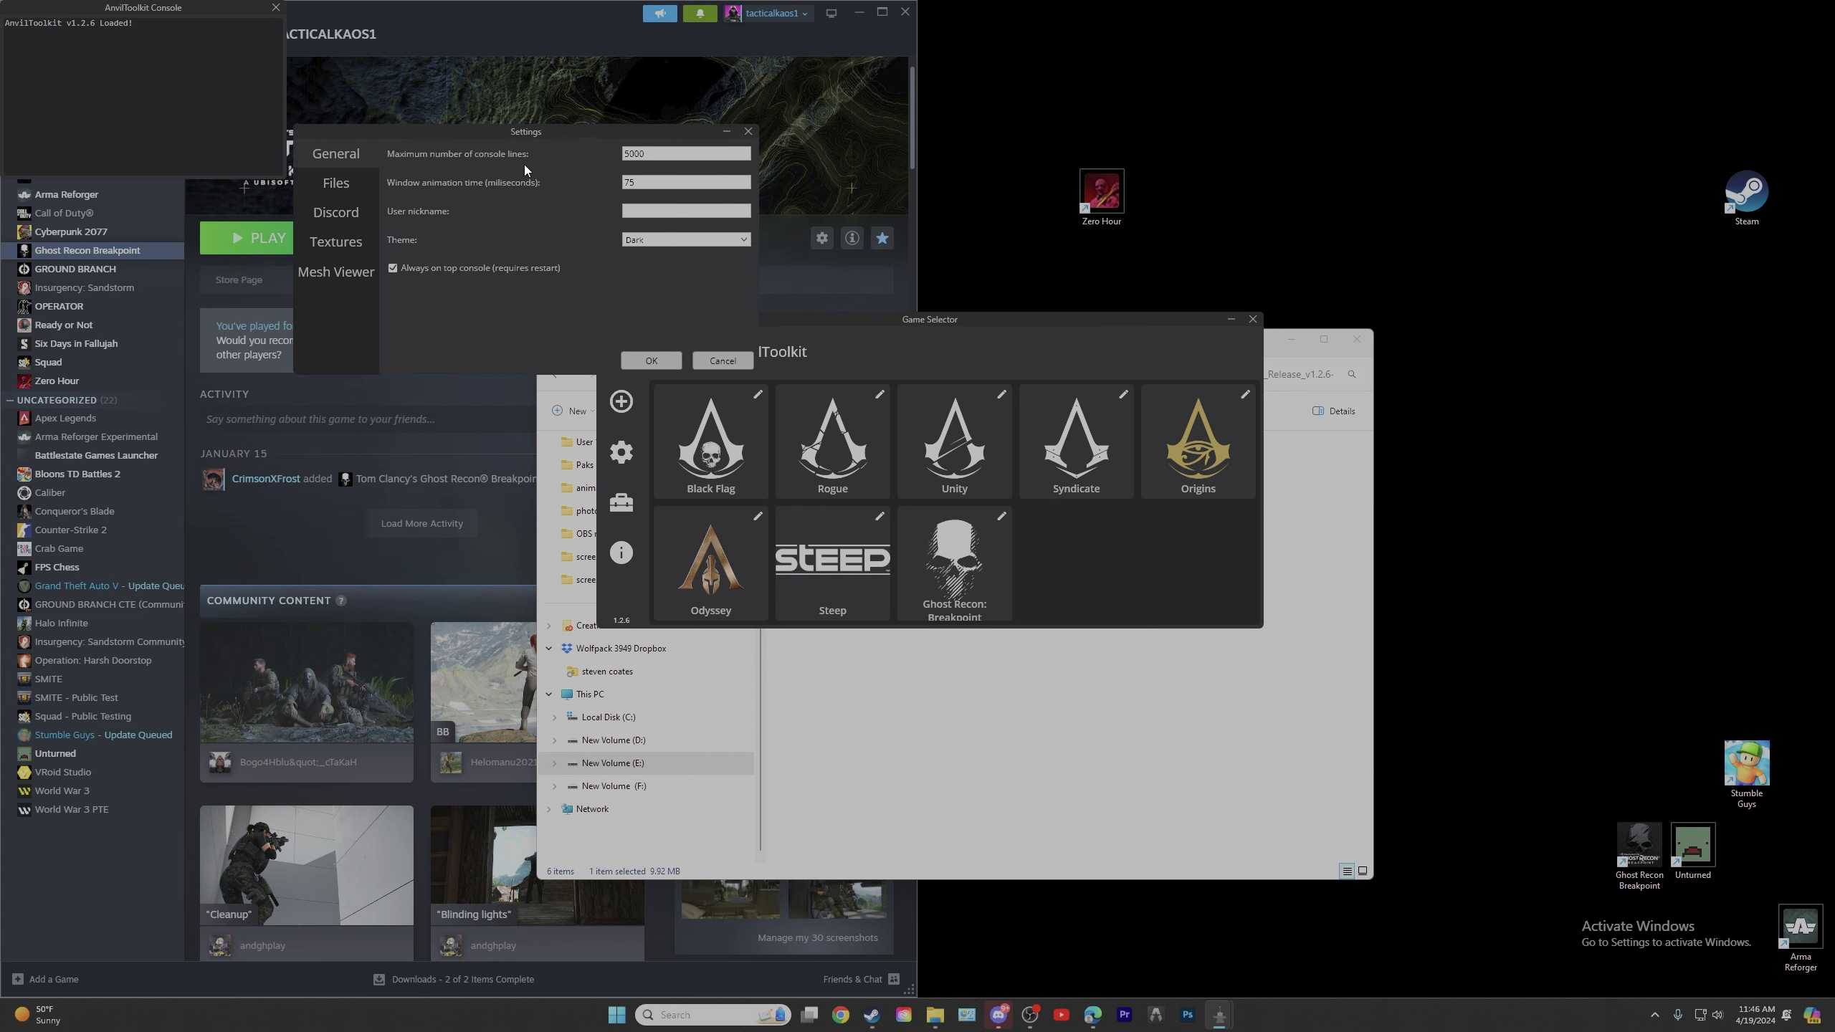
{"action": "left_click", "coordinate": [339, 196]}
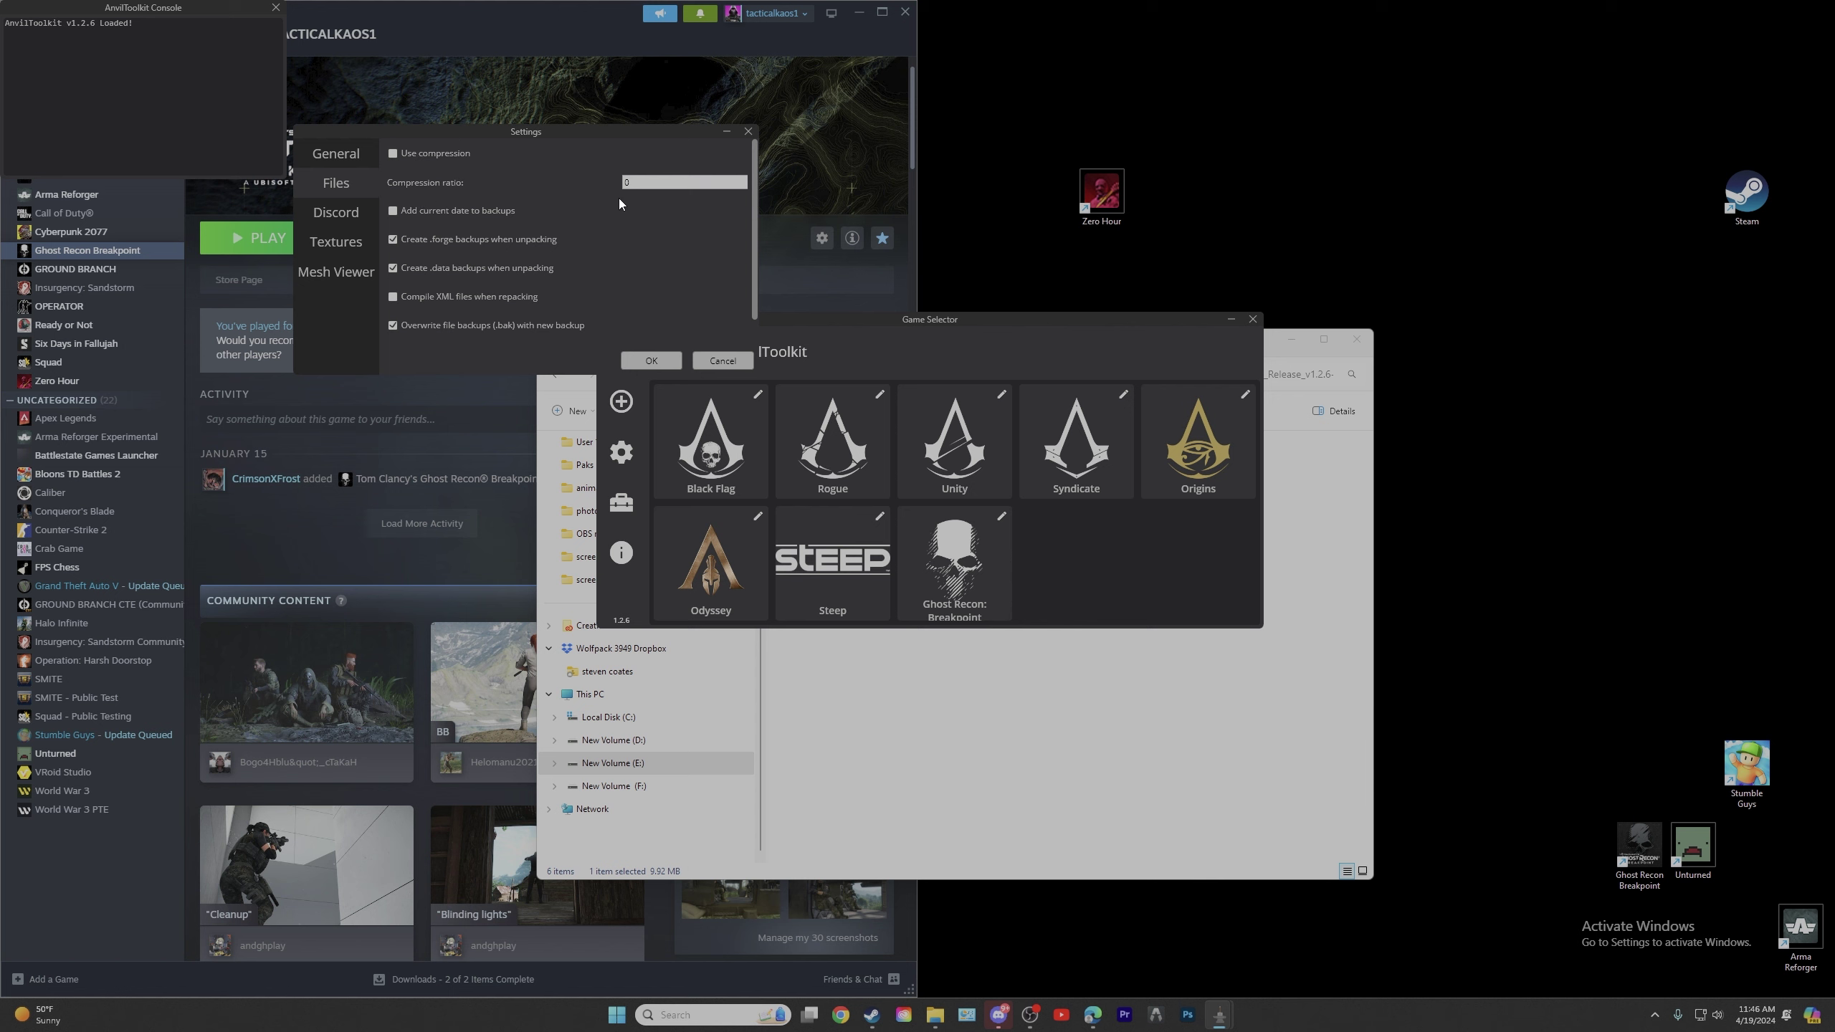
{"action": "left_click", "coordinate": [747, 132]}
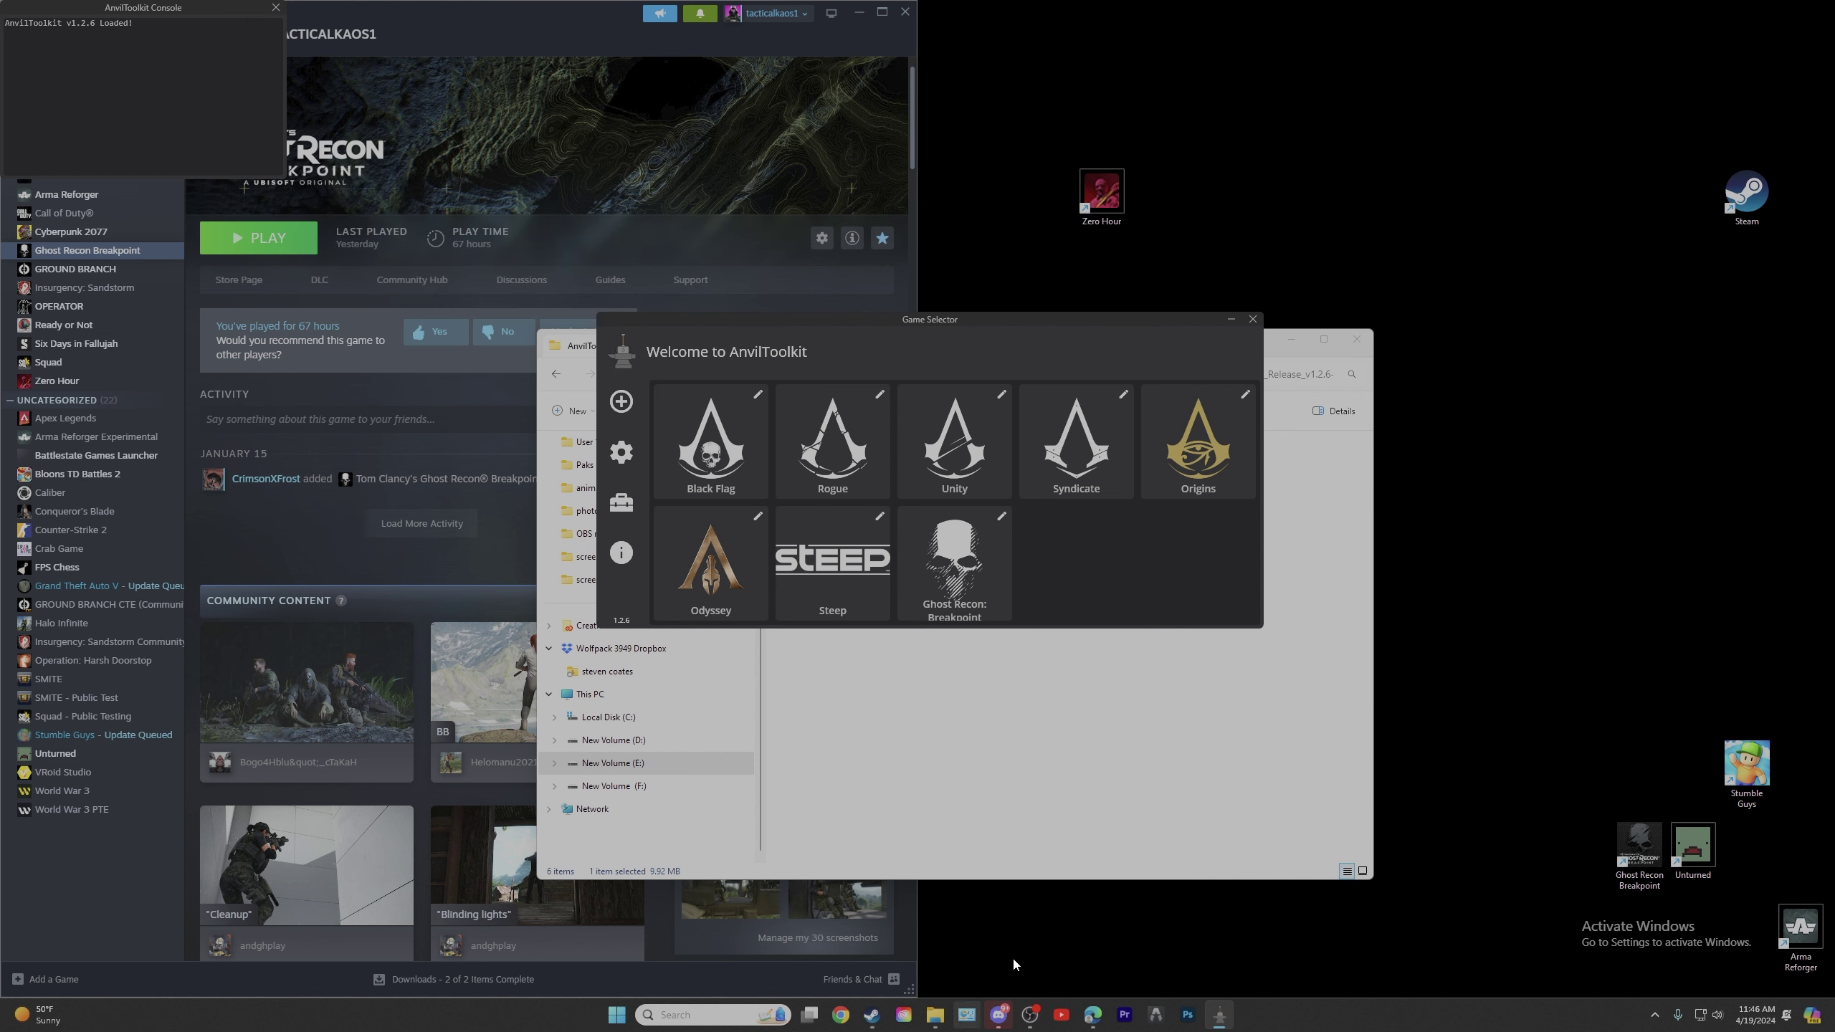
Review the Ghost Recon: Breakpoint entry in the Game Editor, including browsing for its executable path, and close it without changes.
{"action": "left_click", "coordinate": [1000, 516]}
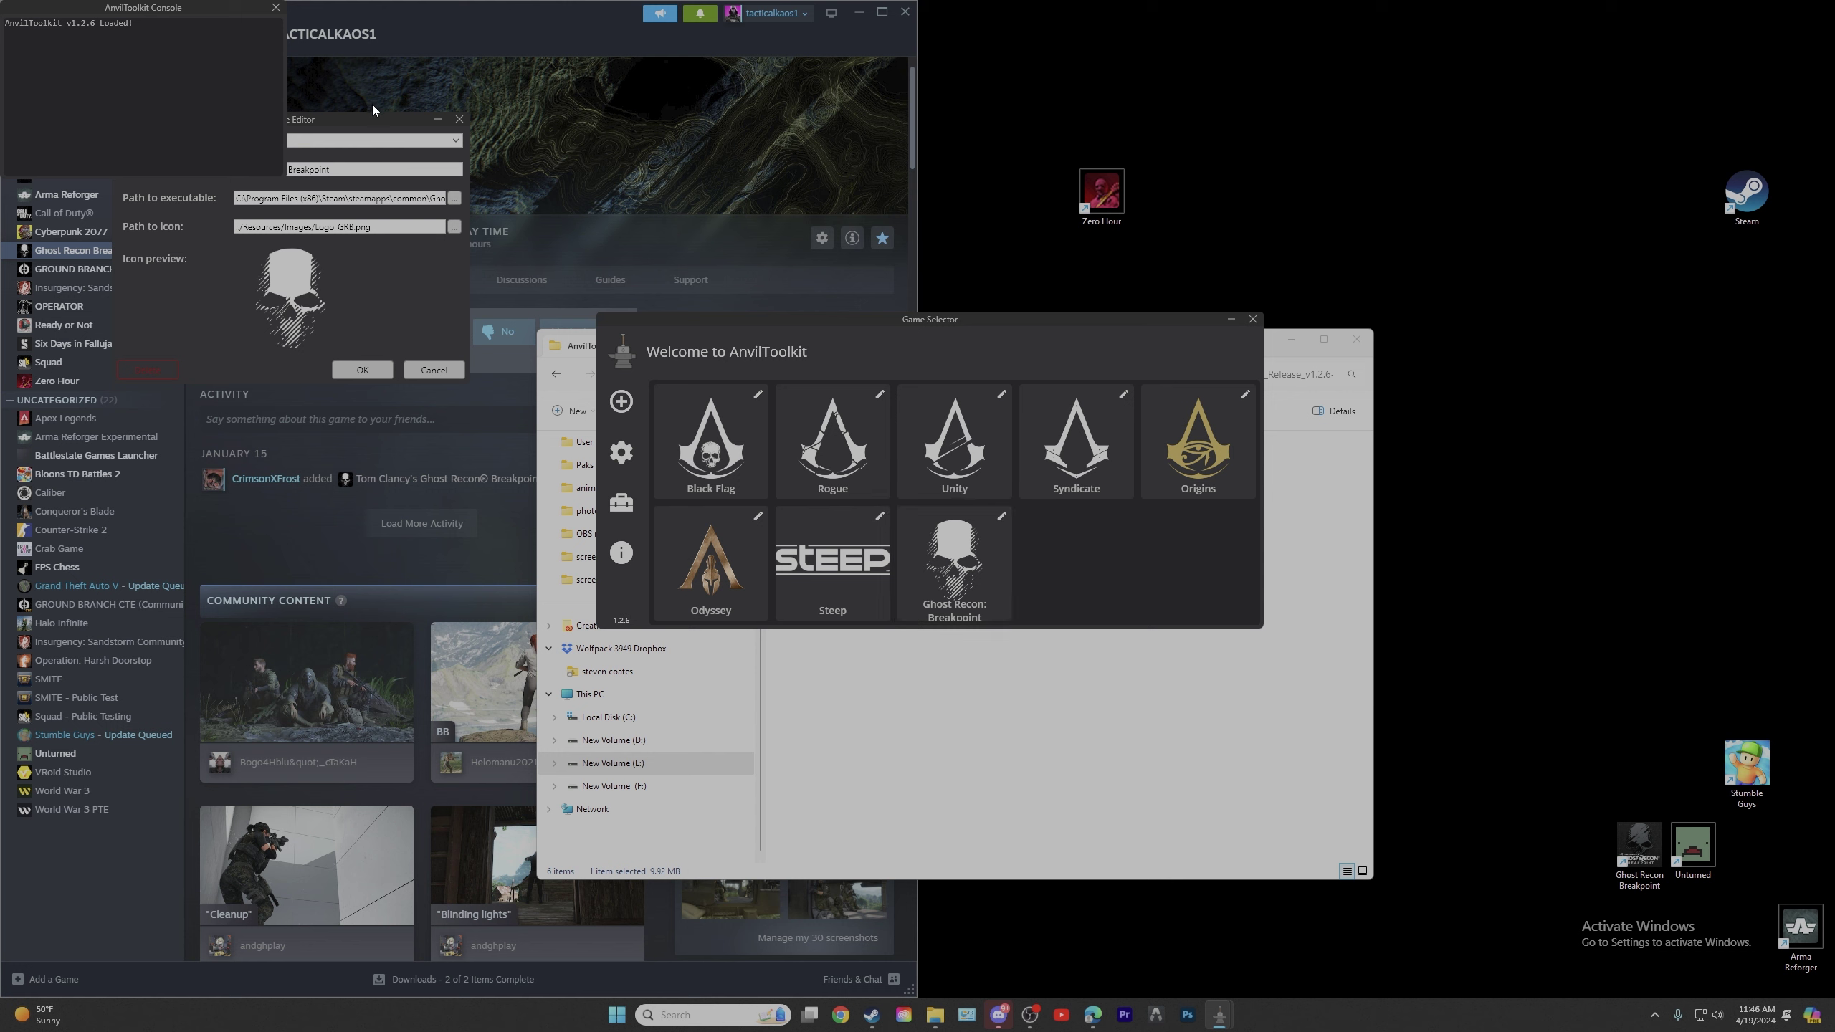
{"action": "left_click_drag", "start_coordinate": [366, 117], "coordinate": [714, 261]}
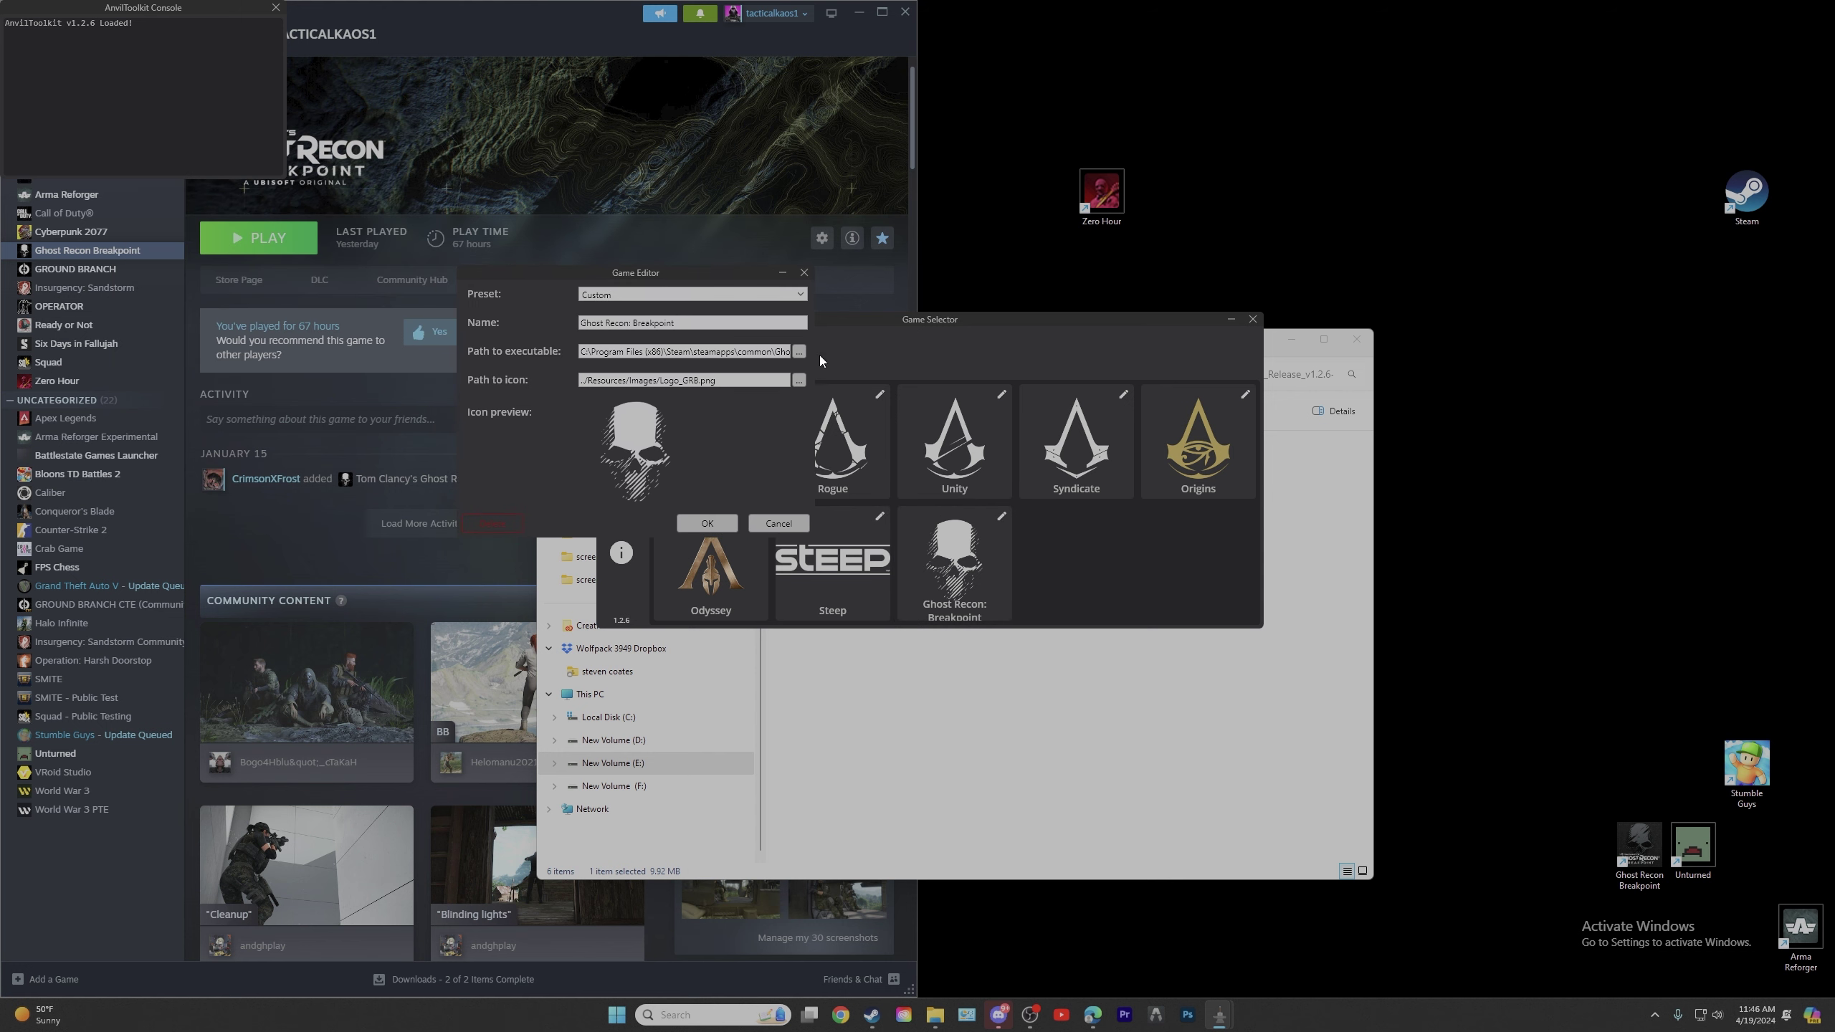
{"action": "left_click", "coordinate": [800, 352]}
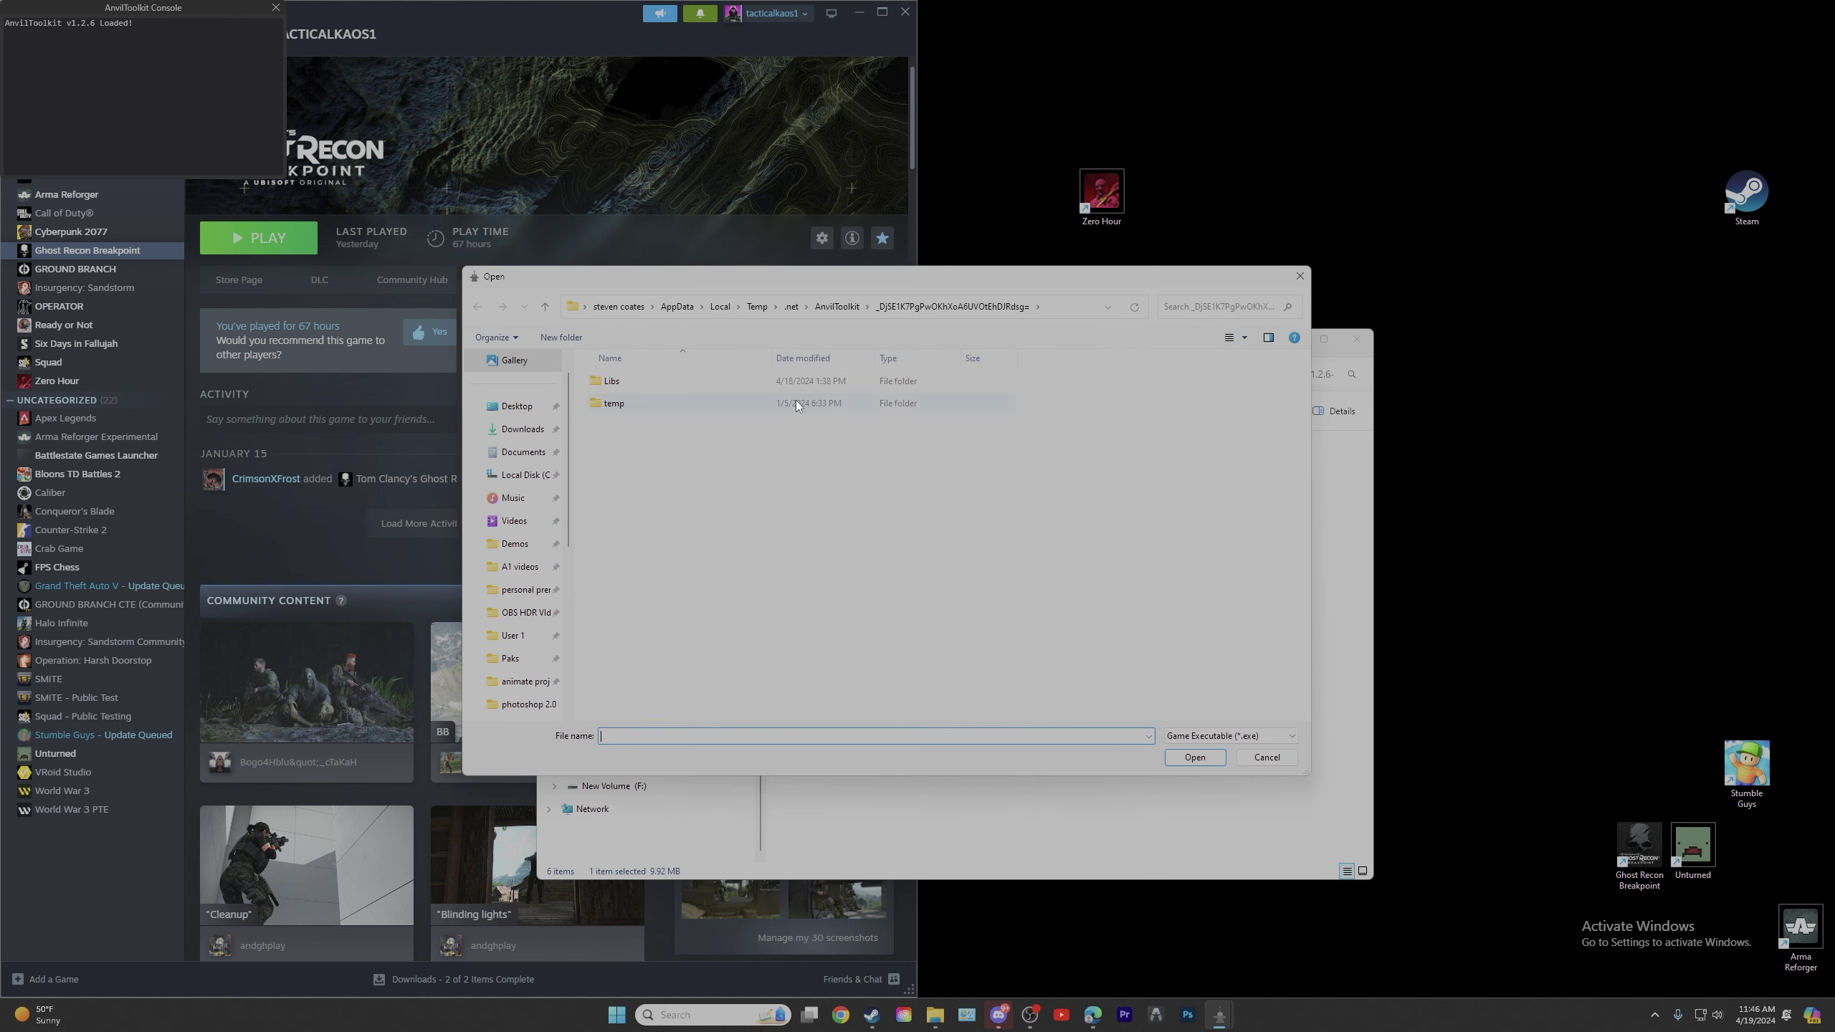
{"action": "scroll", "coordinate": [521, 565], "scroll_direction": "down", "scroll_amount": 3}
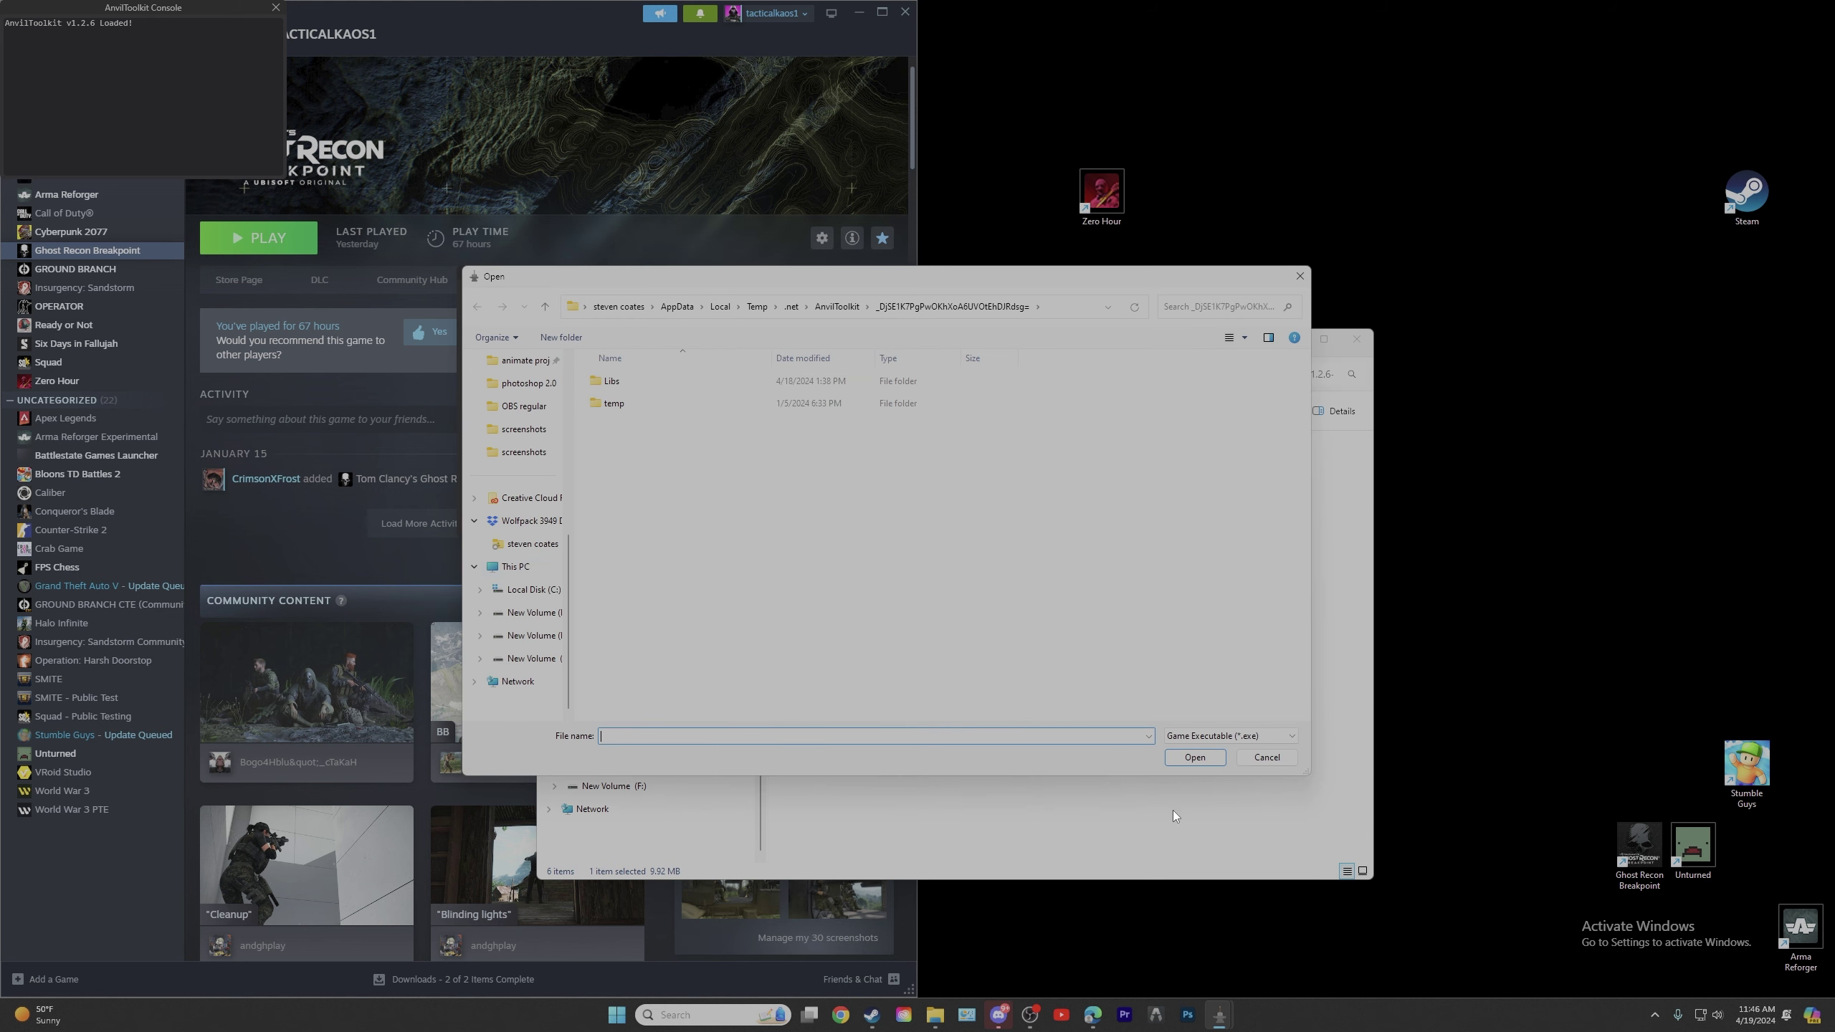
{"action": "left_click", "coordinate": [1287, 275]}
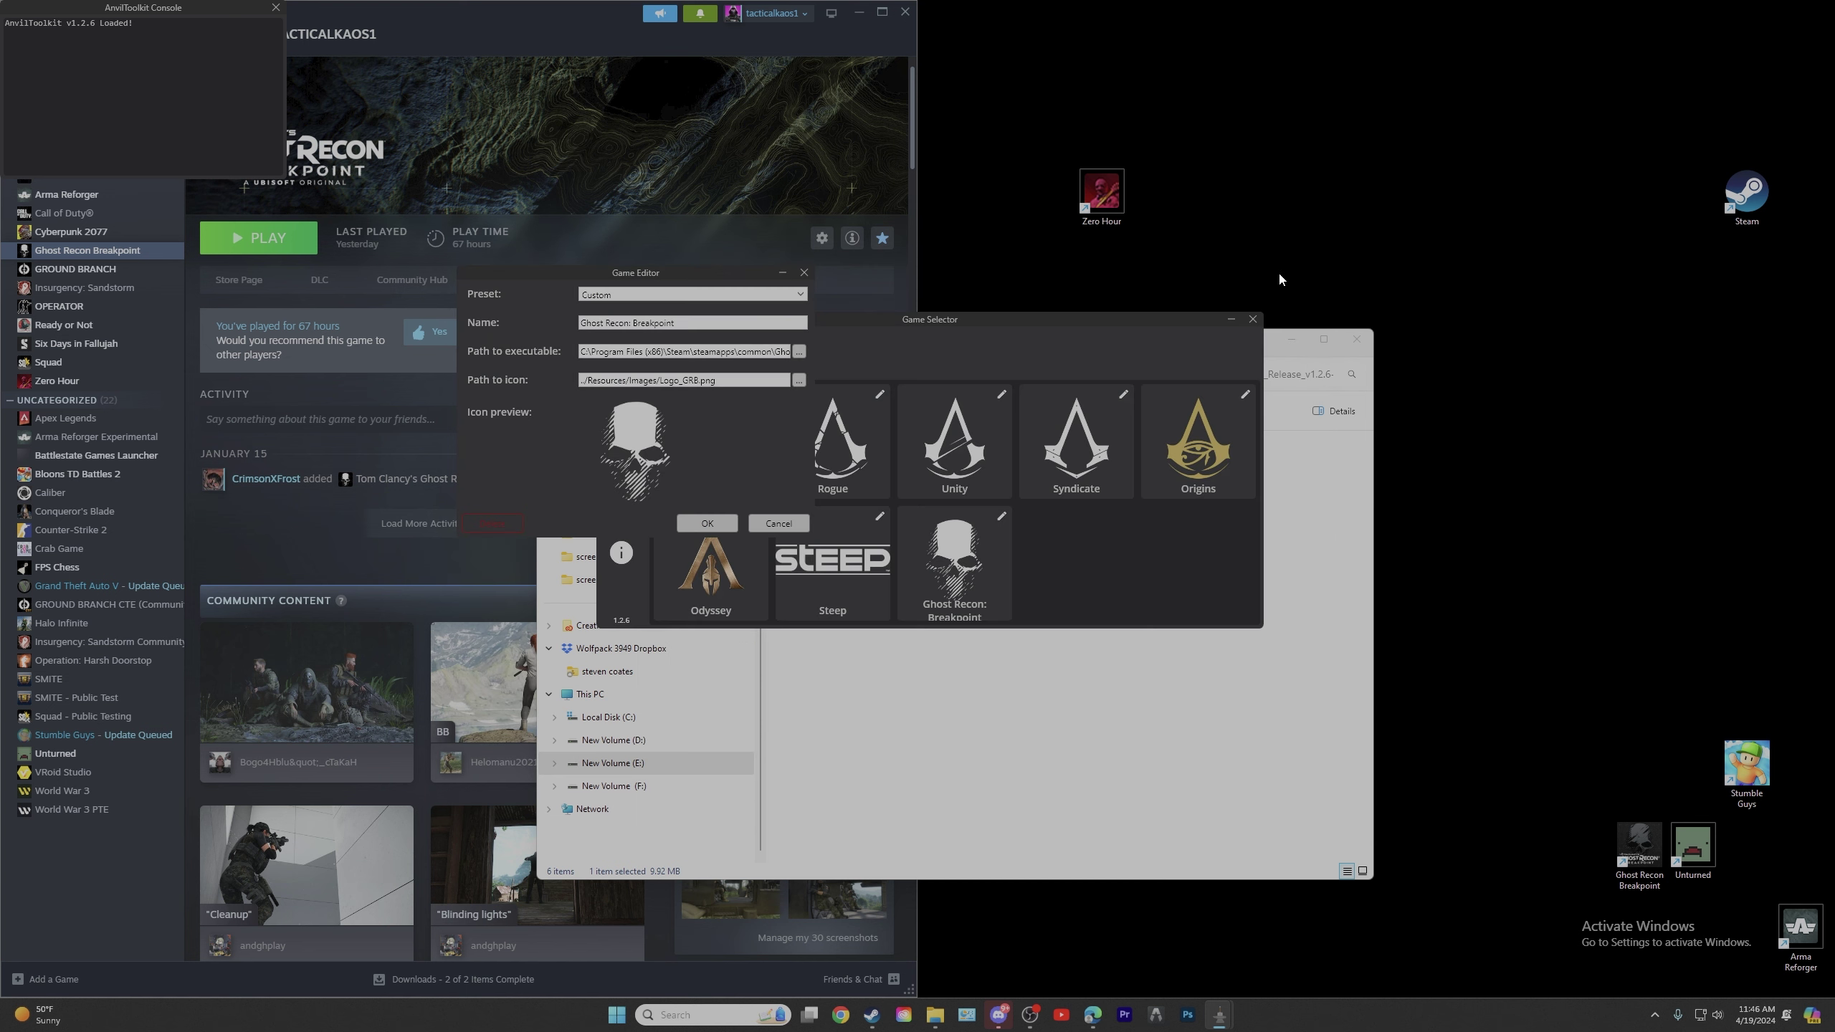
{"action": "left_click", "coordinate": [801, 279]}
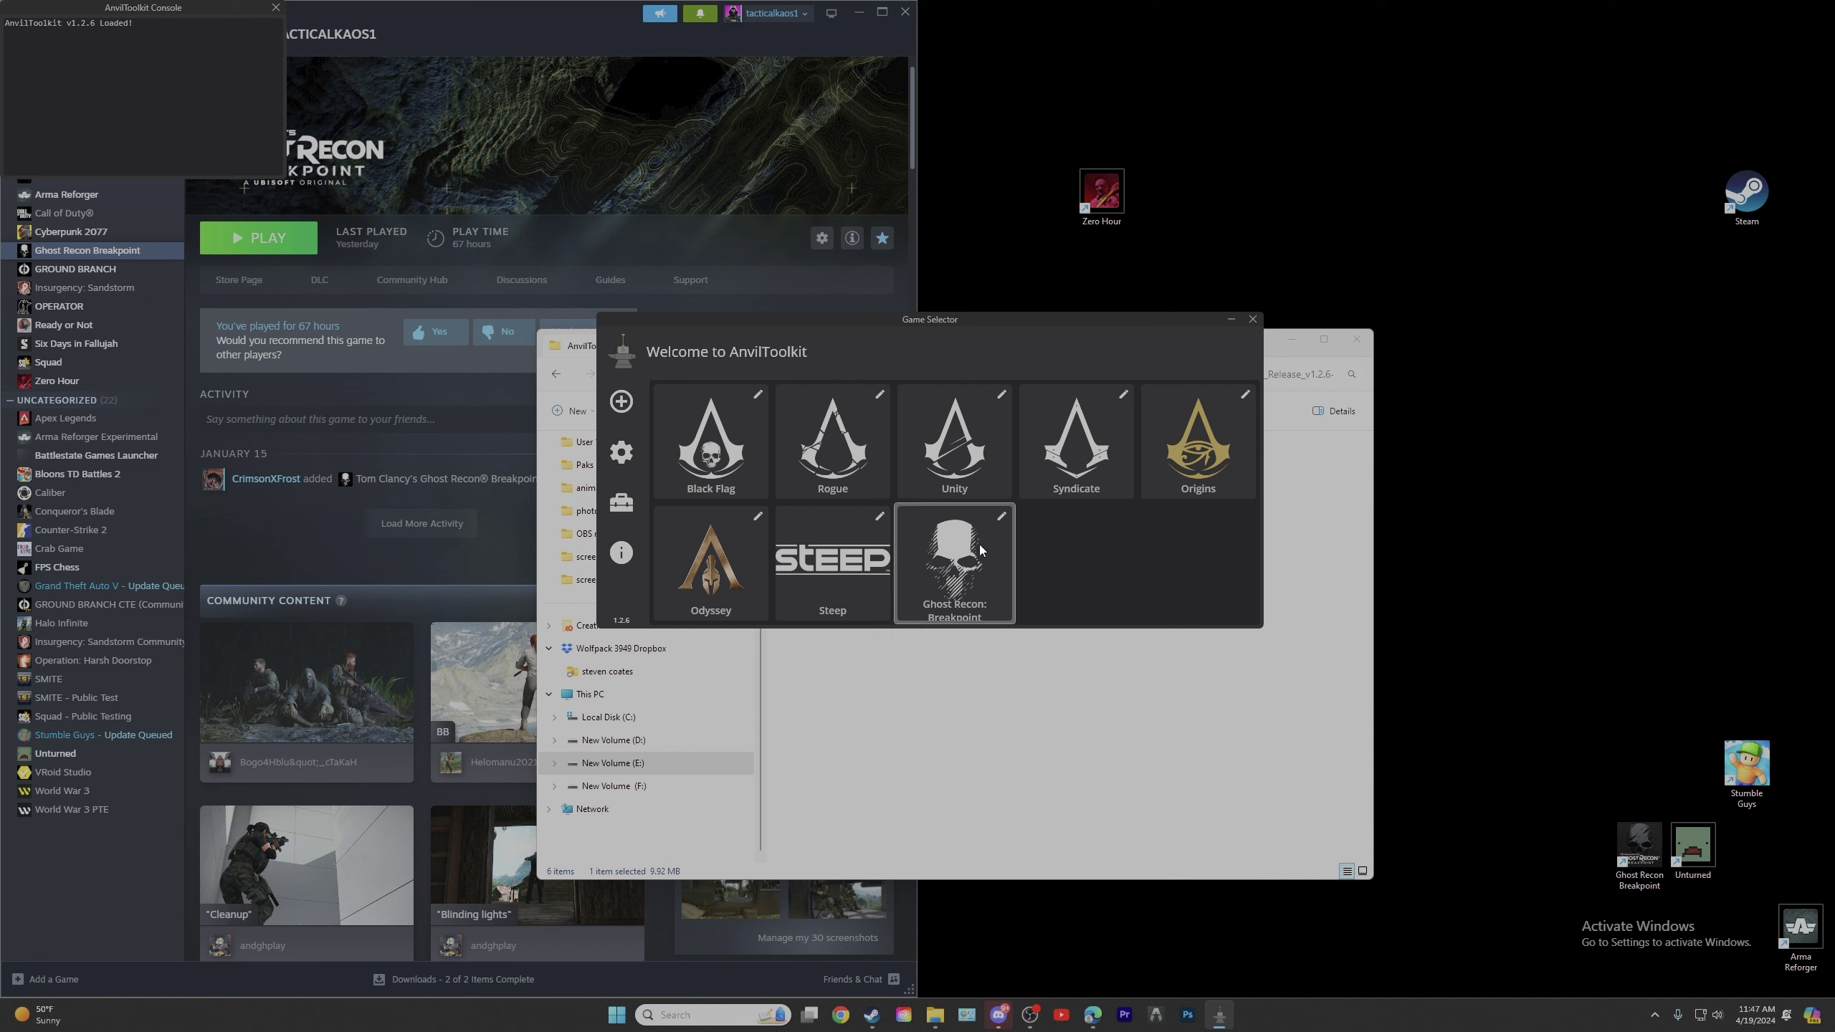
{"action": "left_click", "coordinate": [1003, 517]}
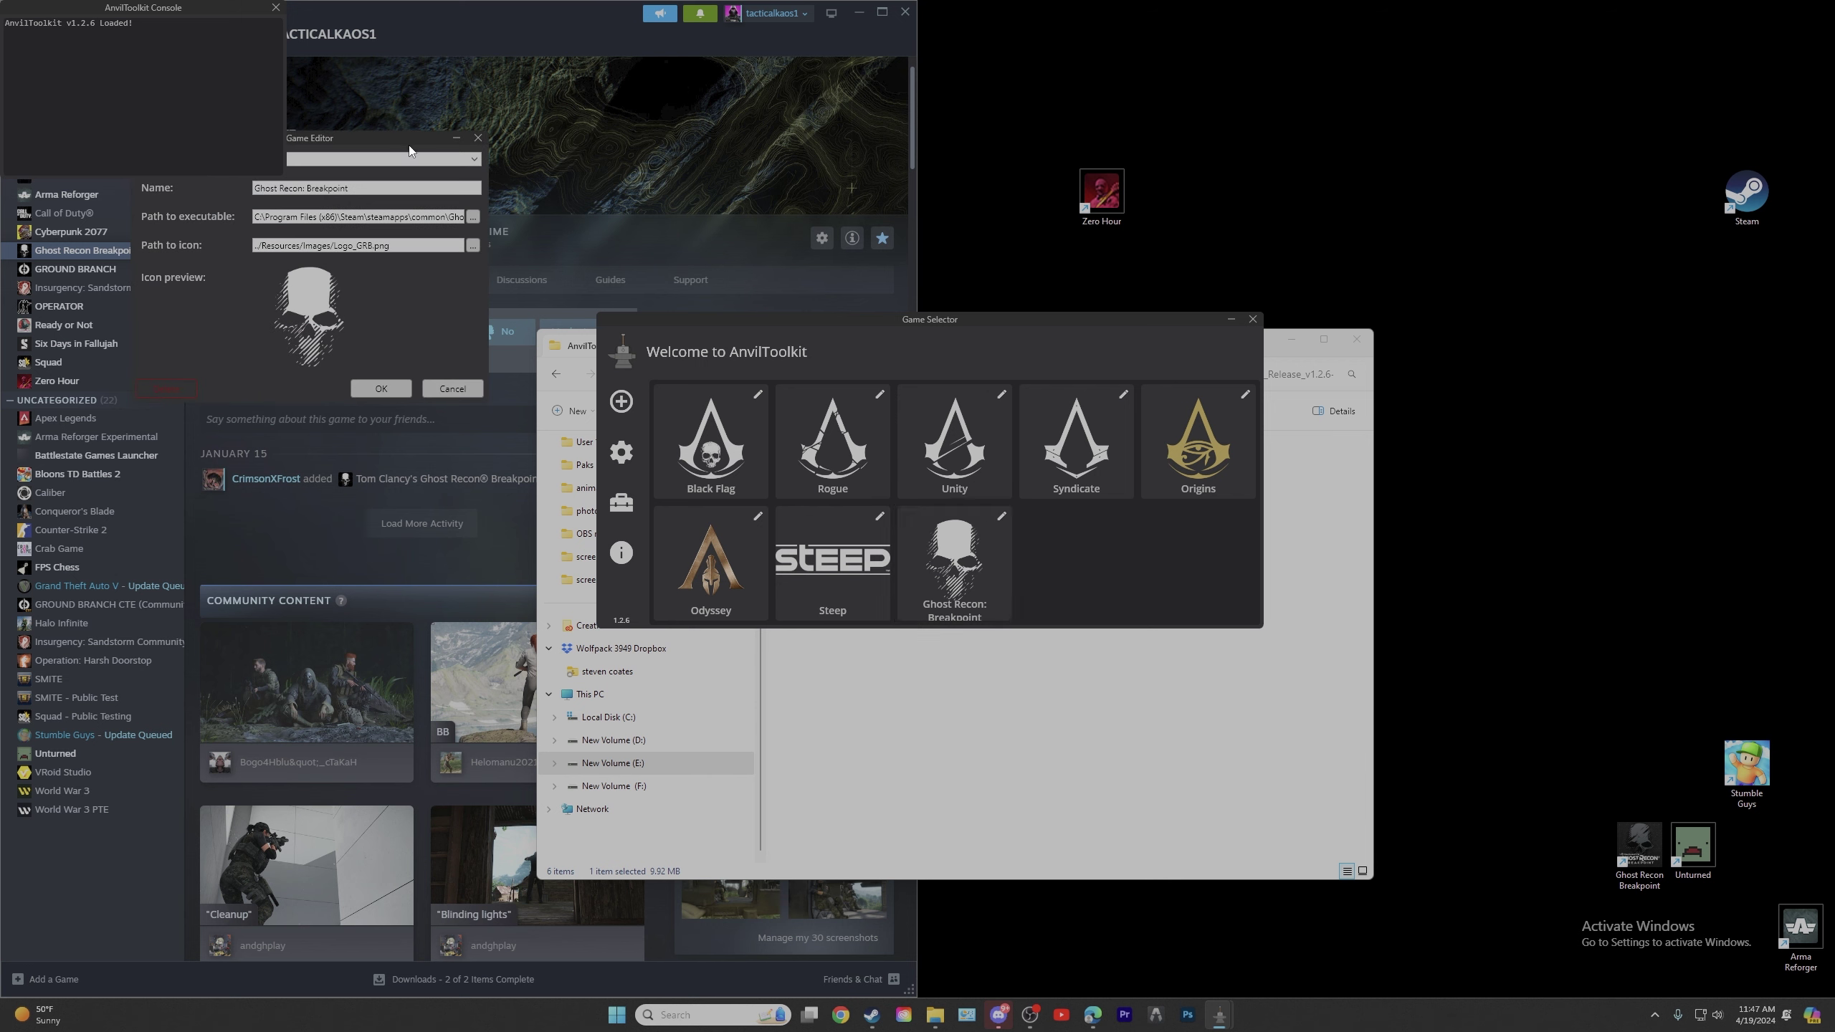
{"action": "left_click_drag", "start_coordinate": [410, 148], "coordinate": [606, 209]}
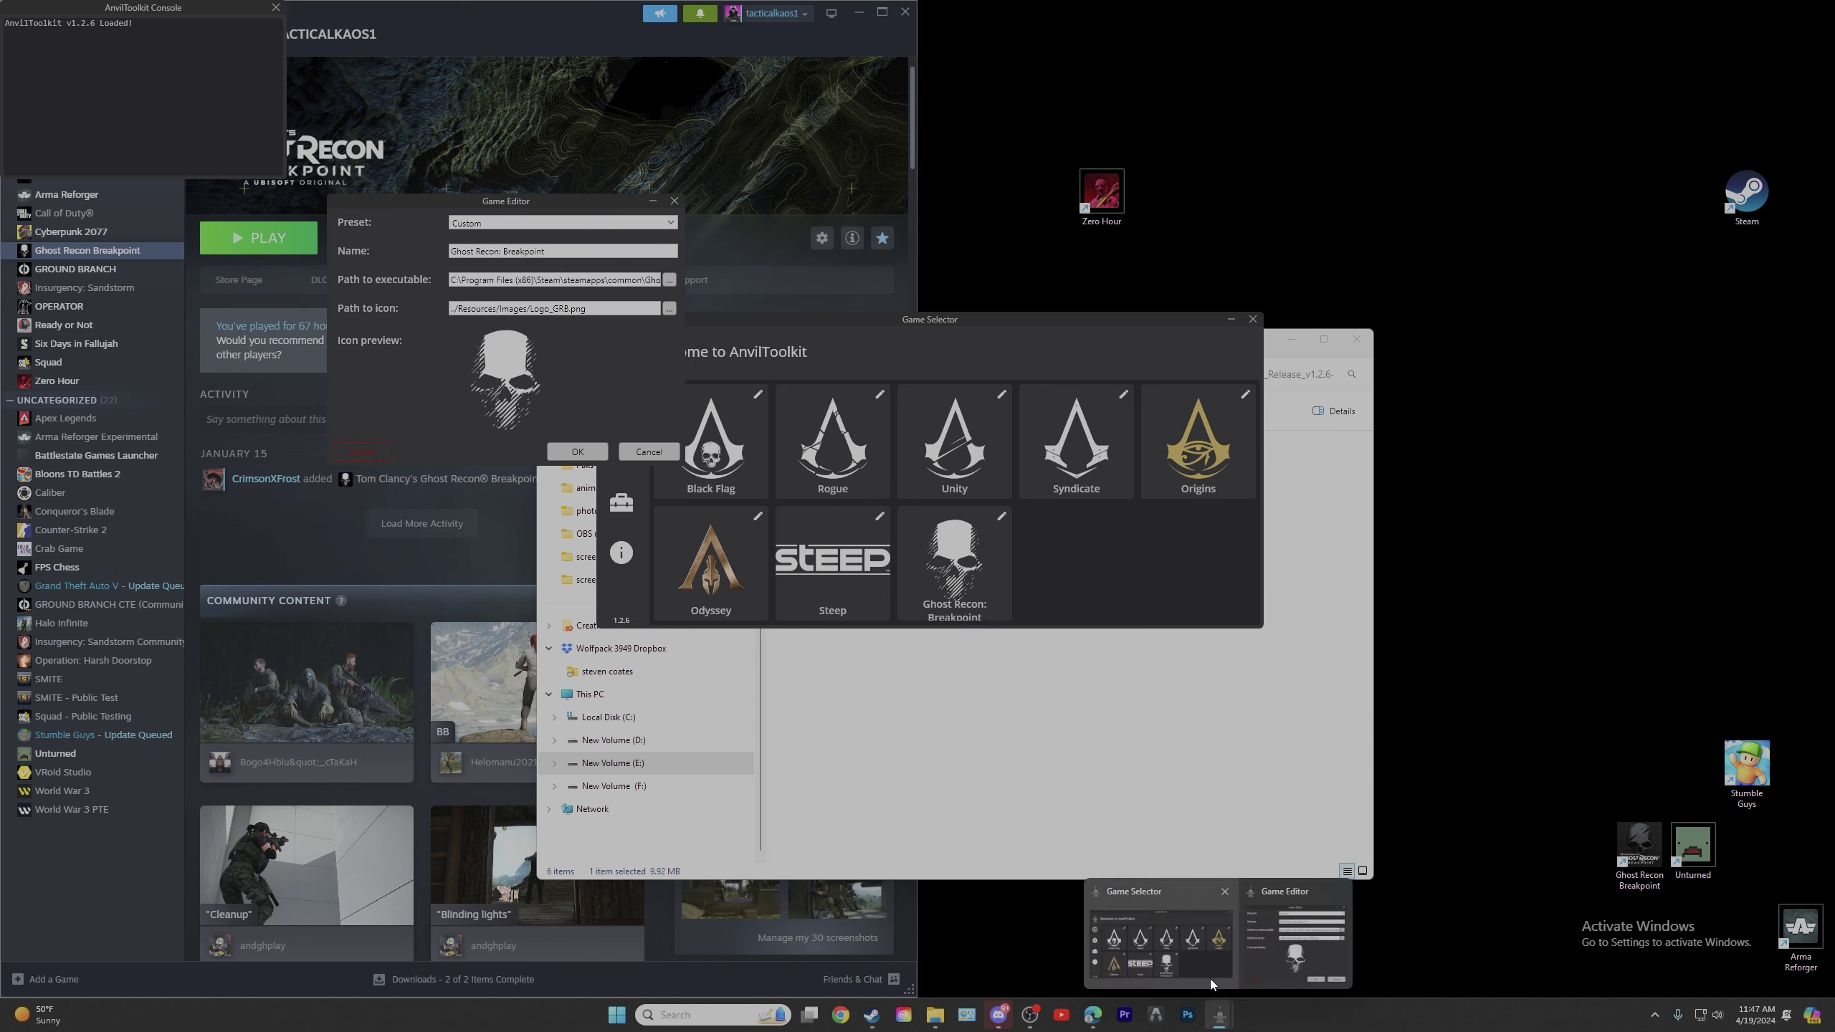
{"action": "left_click", "coordinate": [673, 202]}
Open Ghost Recon: Breakpoint in the Game Explorer and move its window clear of the console.
{"action": "left_click", "coordinate": [946, 548]}
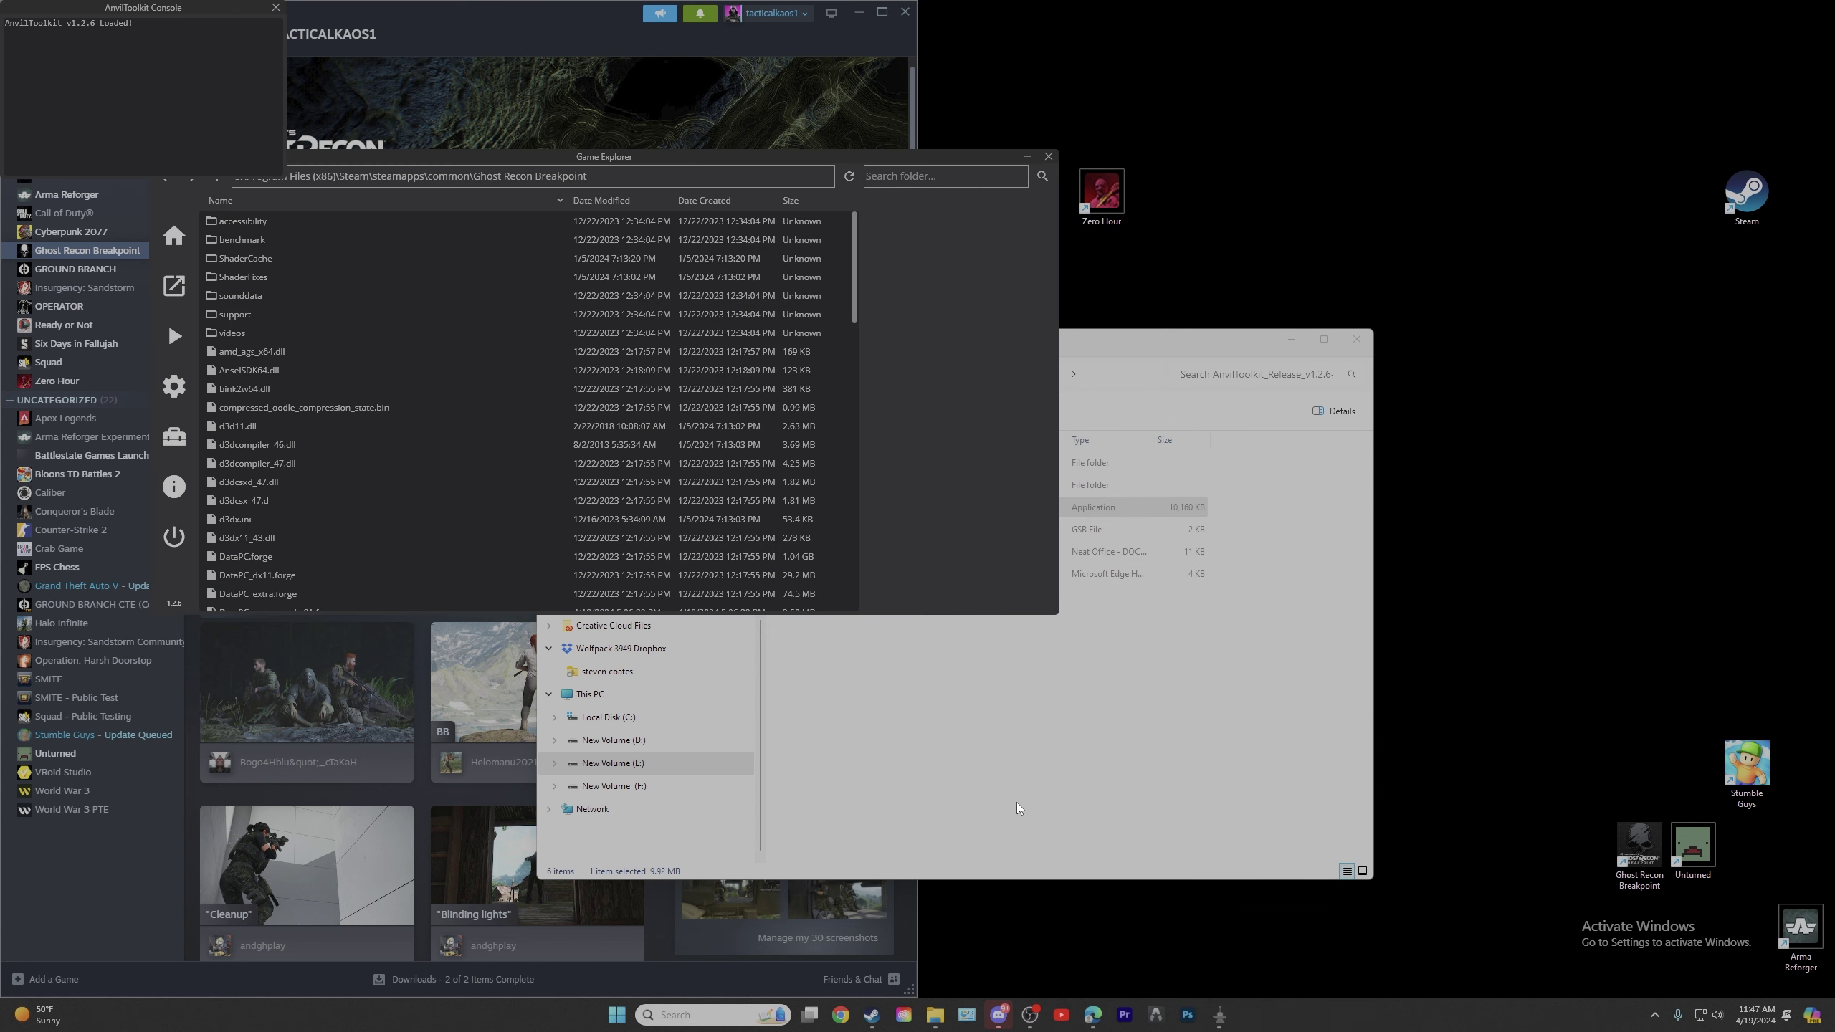
{"action": "left_click_drag", "start_coordinate": [636, 167], "coordinate": [842, 280]}
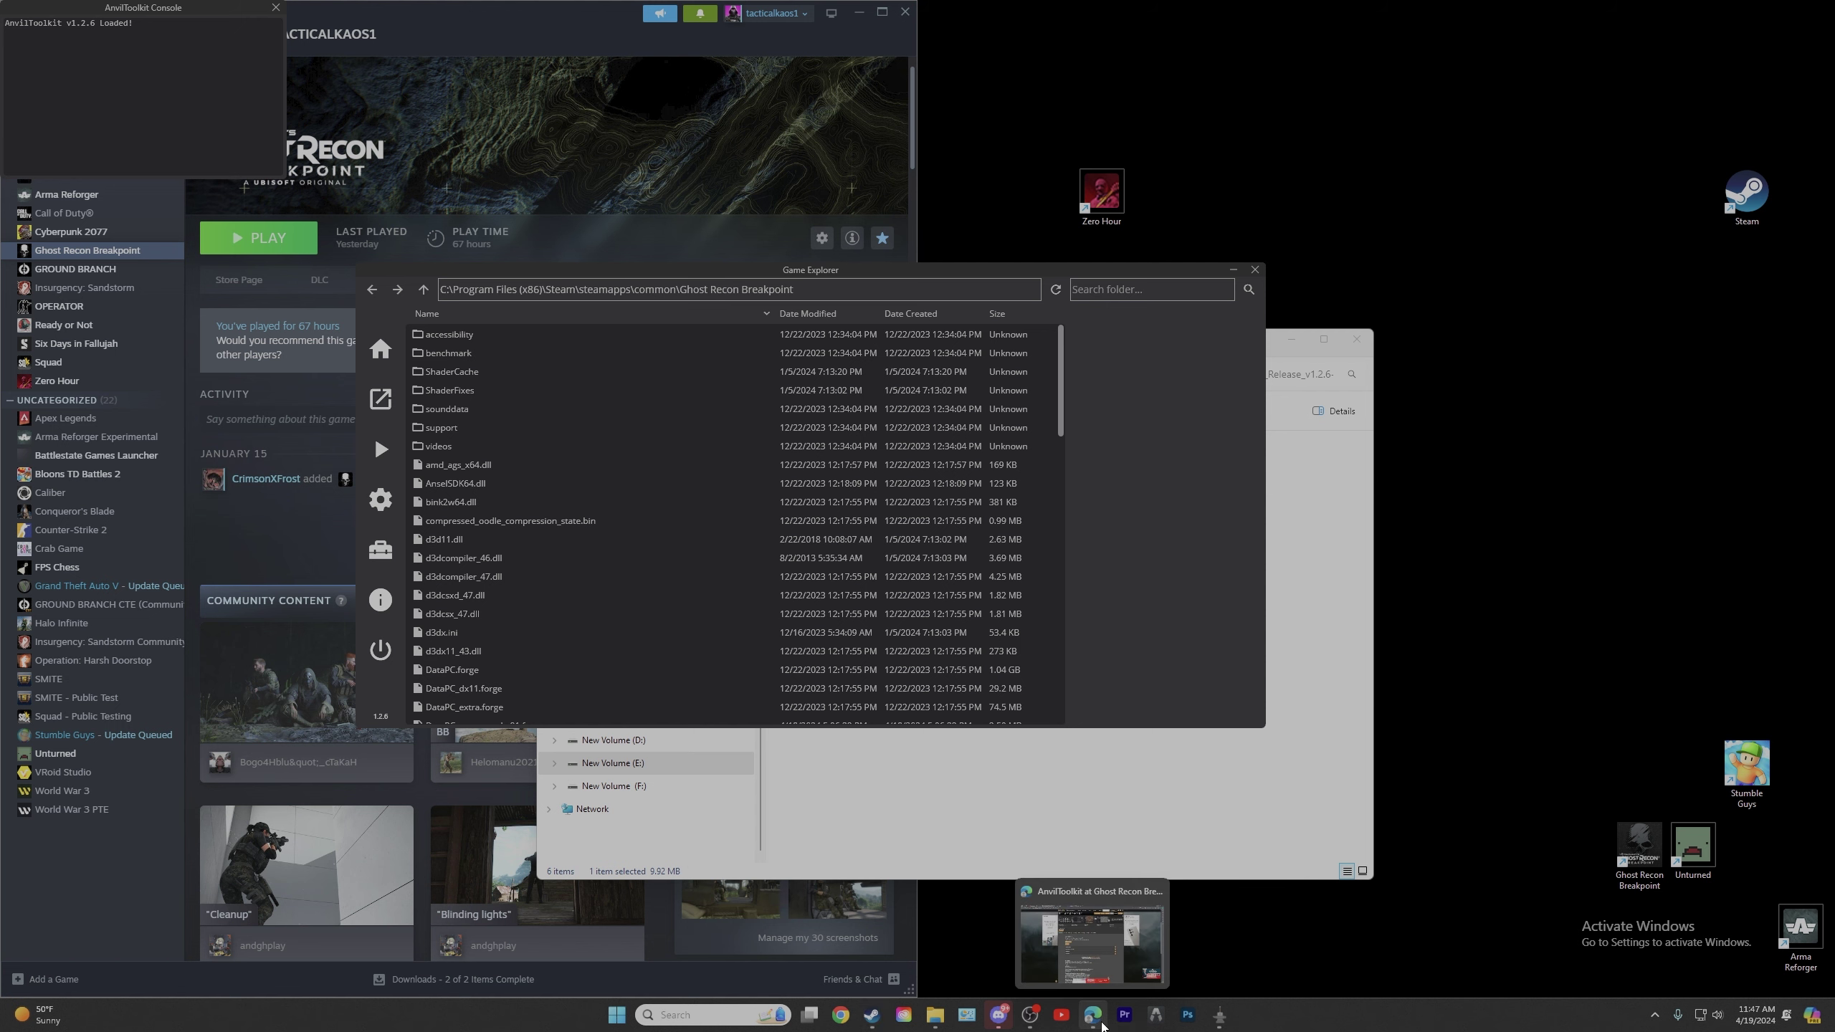
Search Nexus Mods for "pre" in the browser, open the "Pre September 20th patch .forge files" mod and read its instructions.
{"action": "left_click", "coordinate": [1092, 1015]}
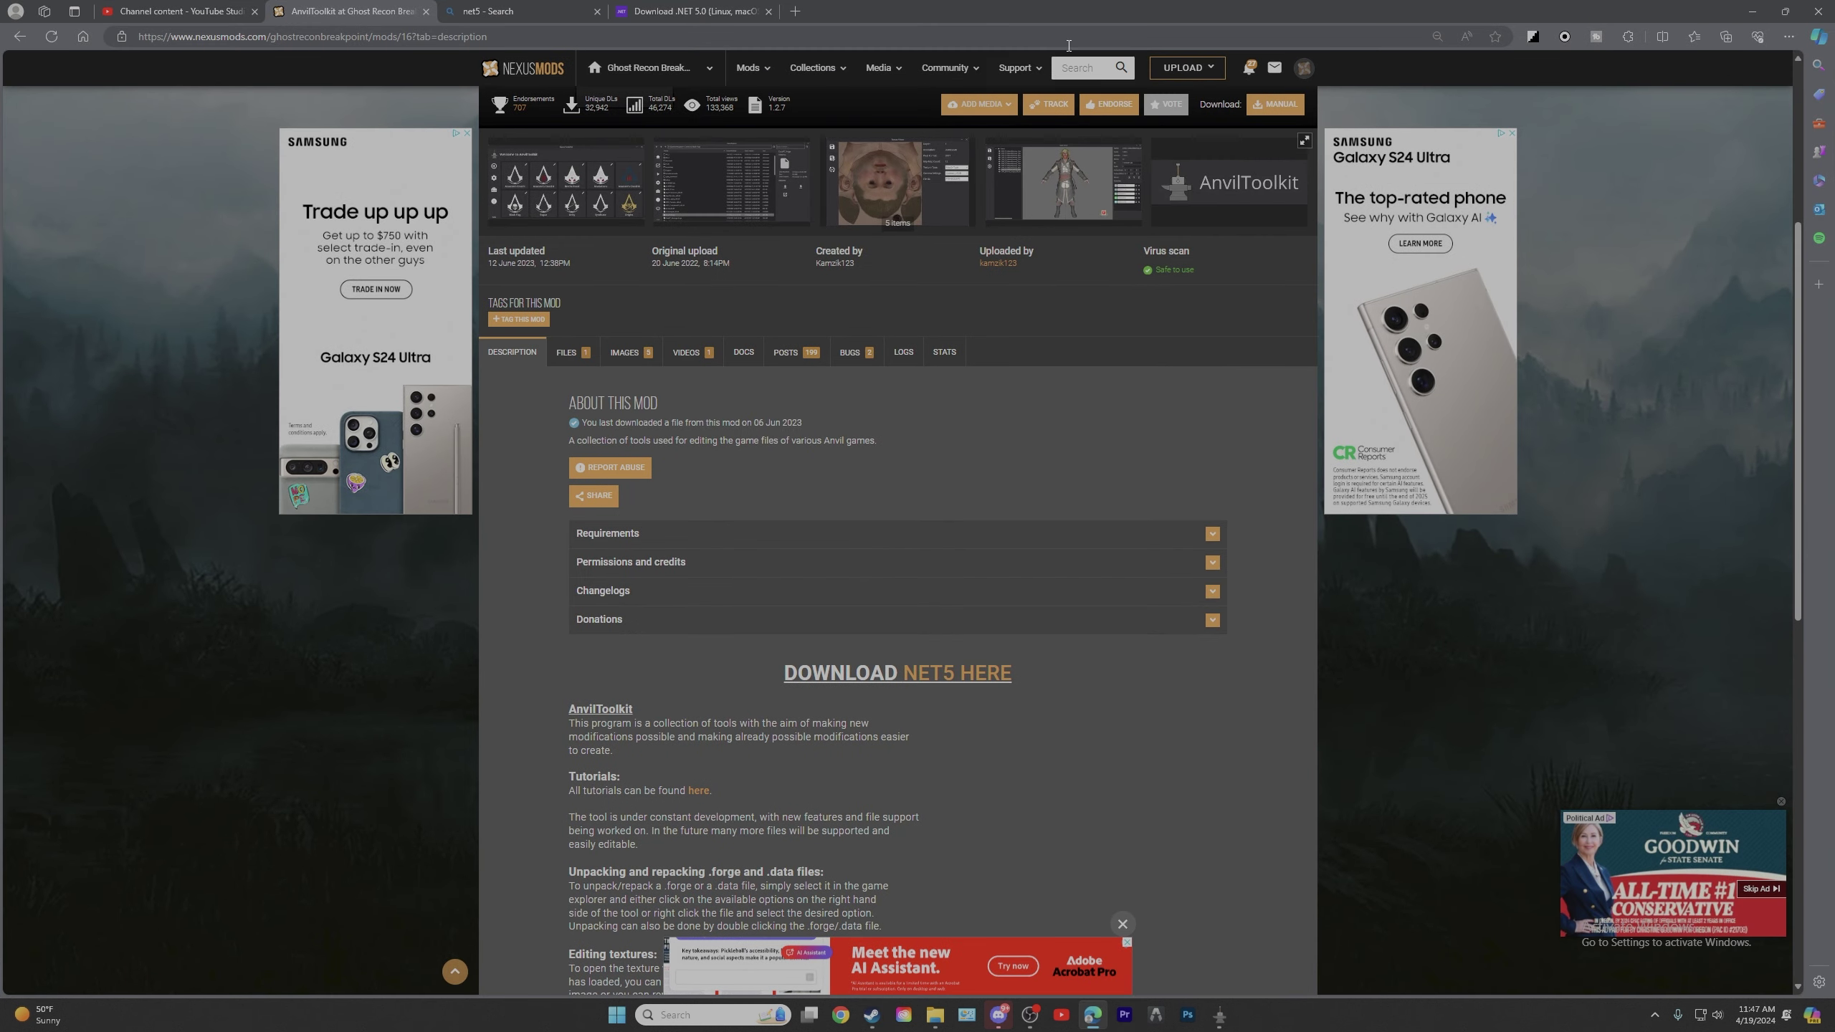
{"action": "left_click", "coordinate": [1071, 71]}
{"action": "type", "text": "pre"}
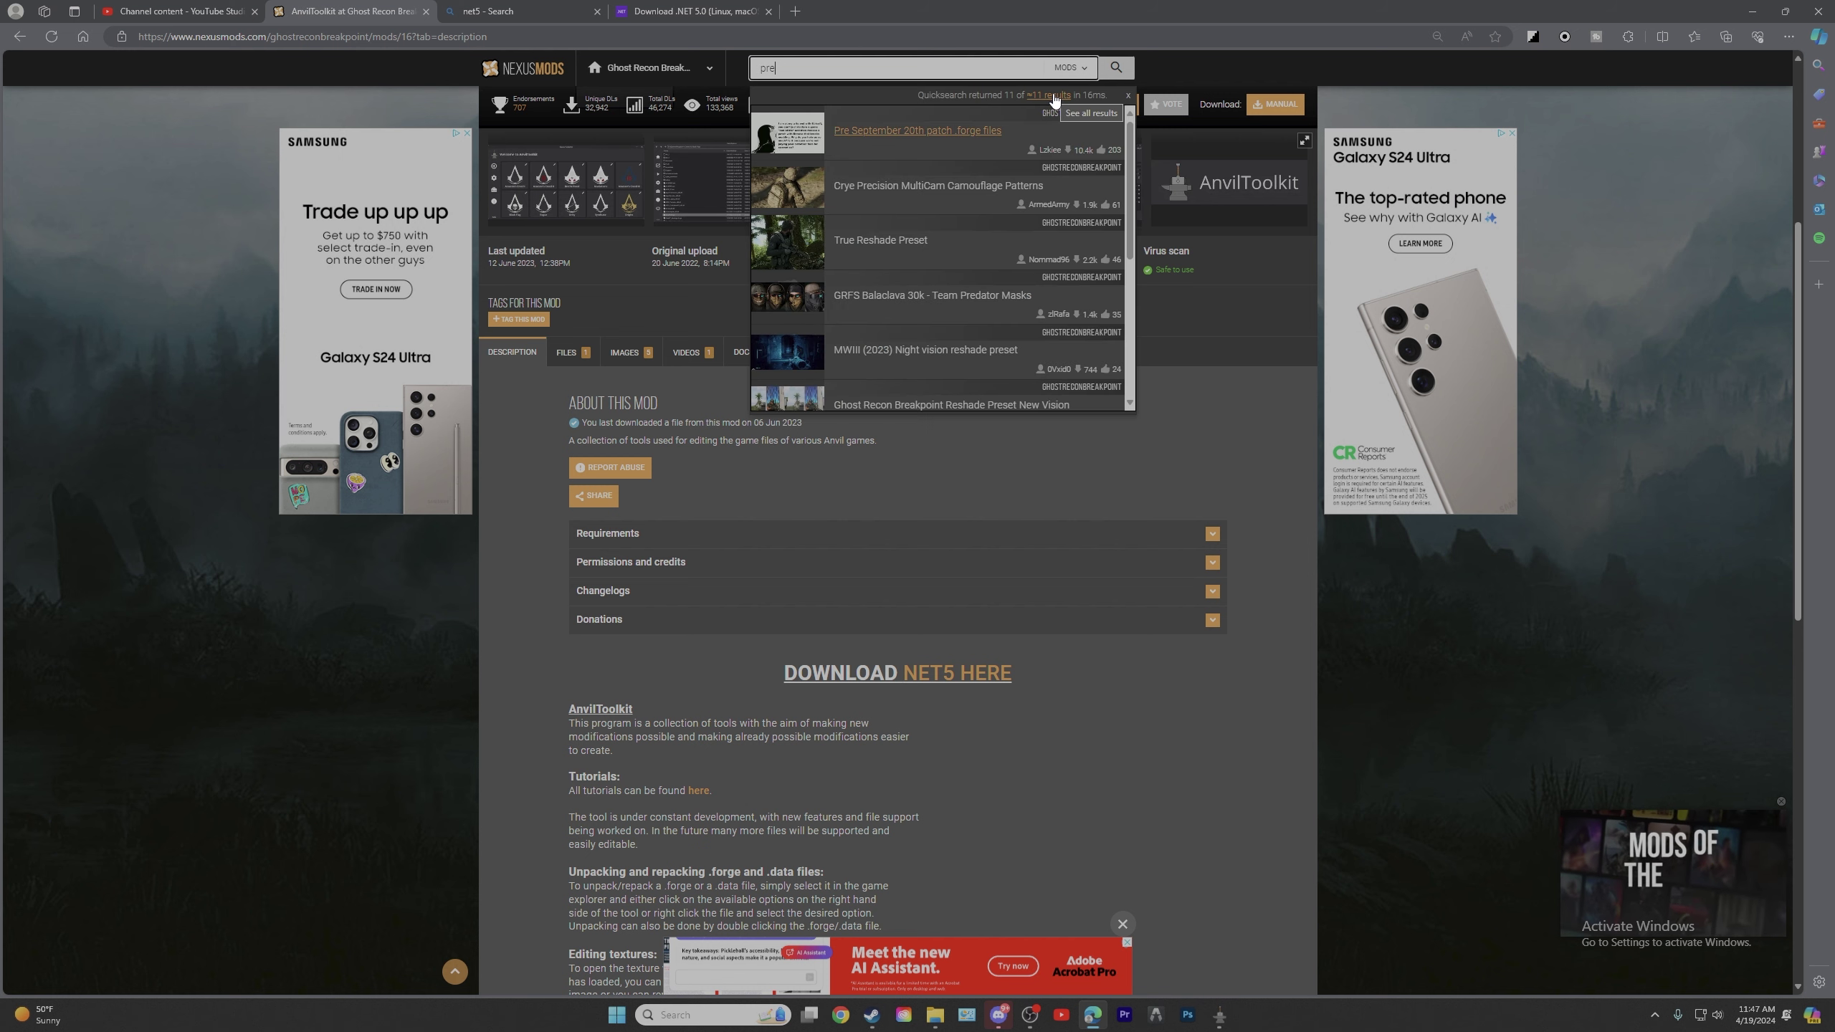
{"action": "left_click", "coordinate": [928, 157]}
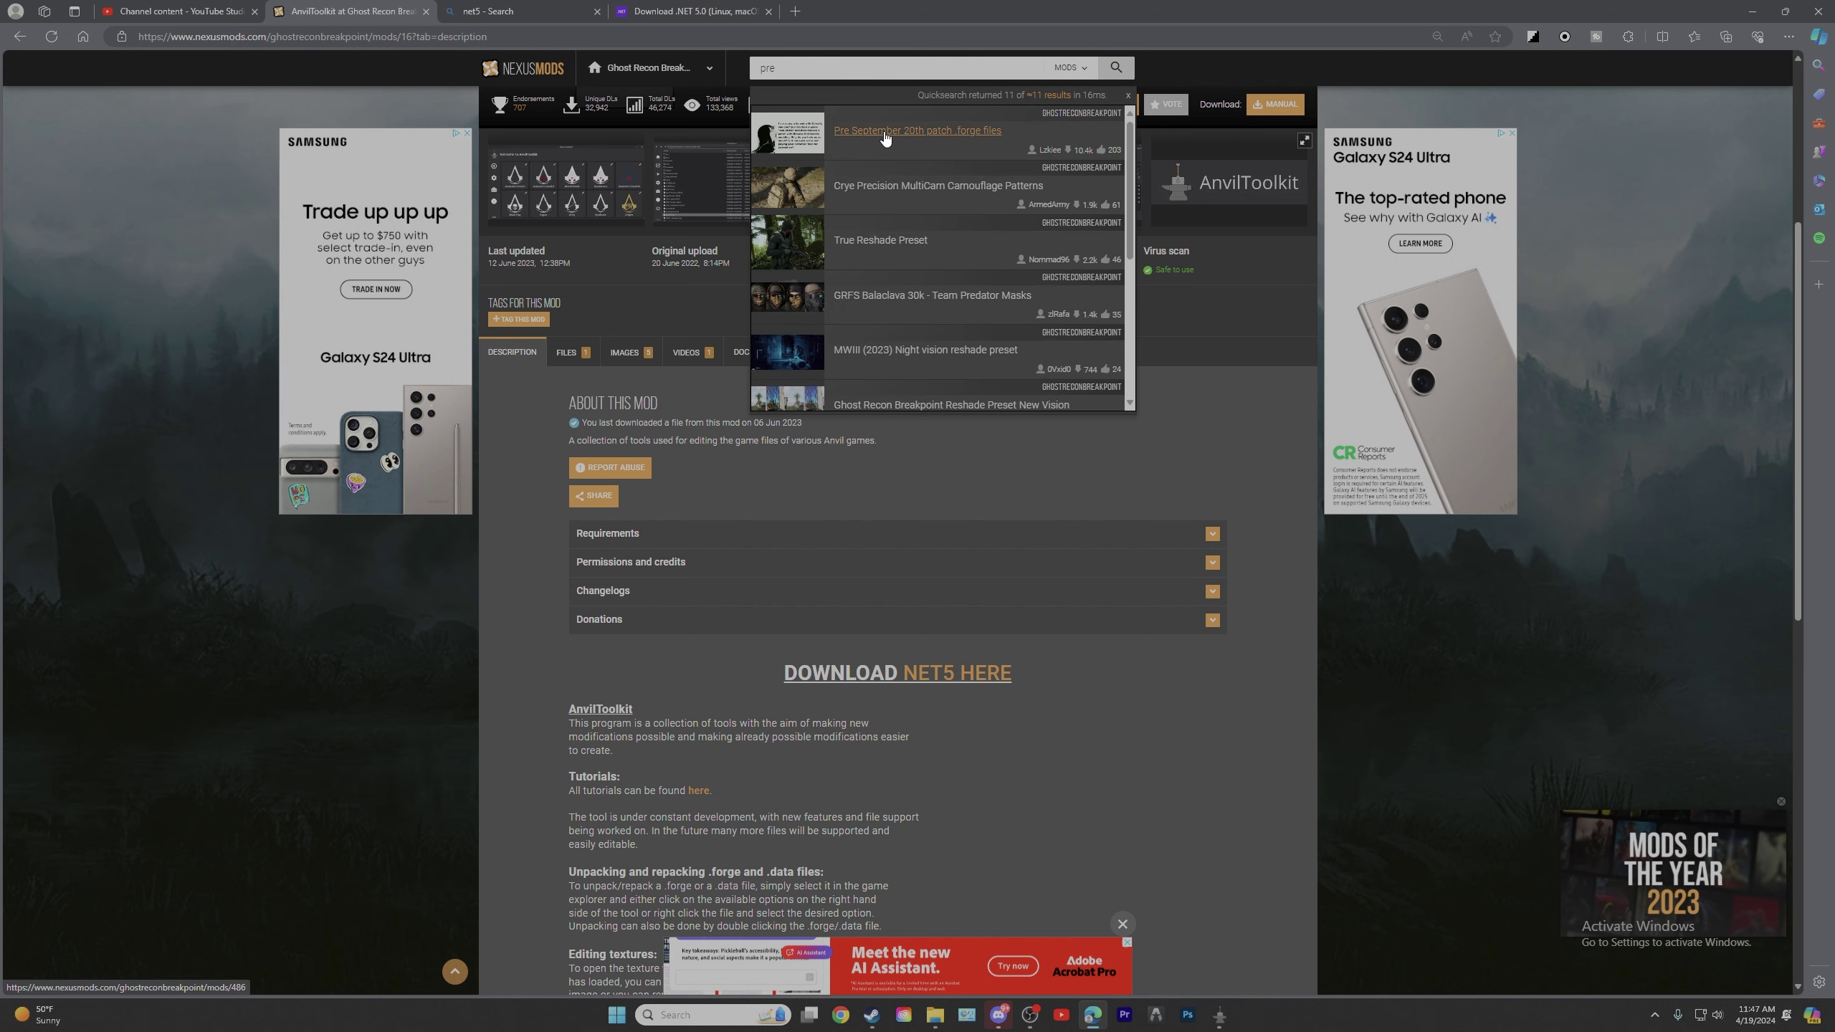
{"action": "scroll", "coordinate": [754, 488], "scroll_direction": "down", "scroll_amount": 6}
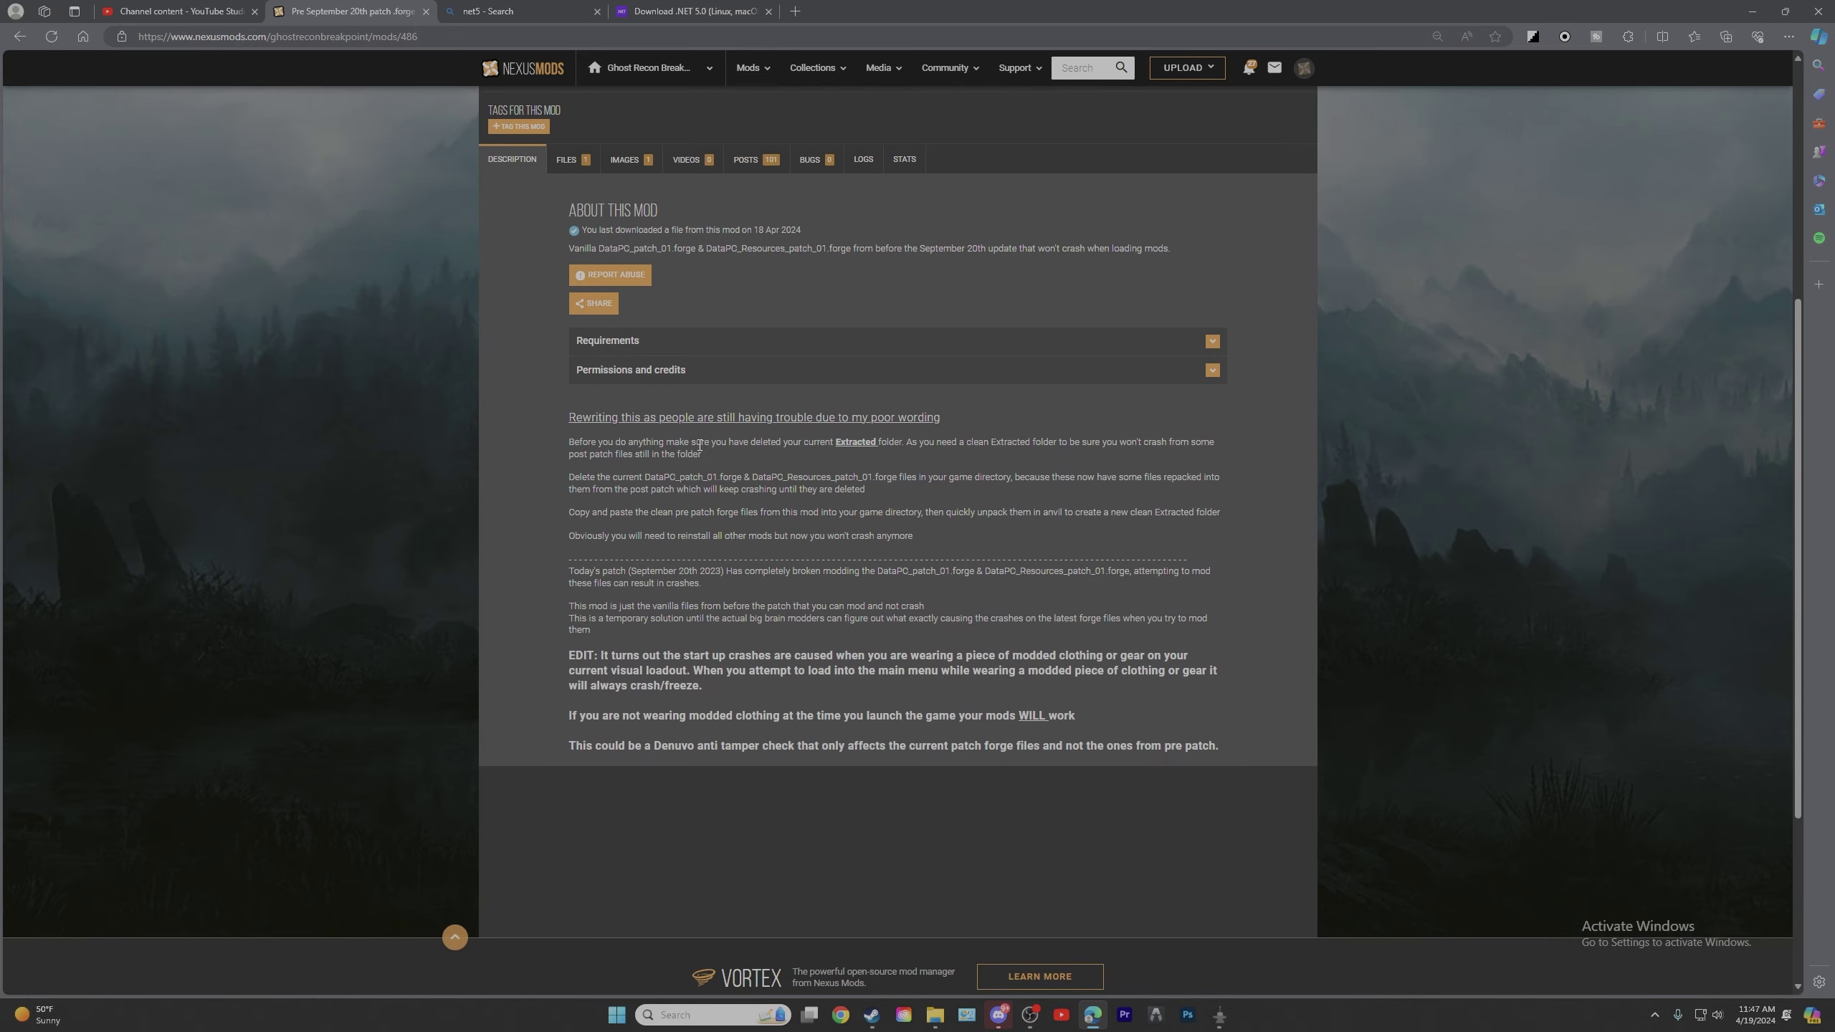
{"action": "scroll", "coordinate": [685, 470], "scroll_direction": "up", "scroll_amount": 4}
{"action": "left_click", "coordinate": [571, 441]}
{"action": "scroll", "coordinate": [636, 434], "scroll_direction": "down", "scroll_amount": 3}
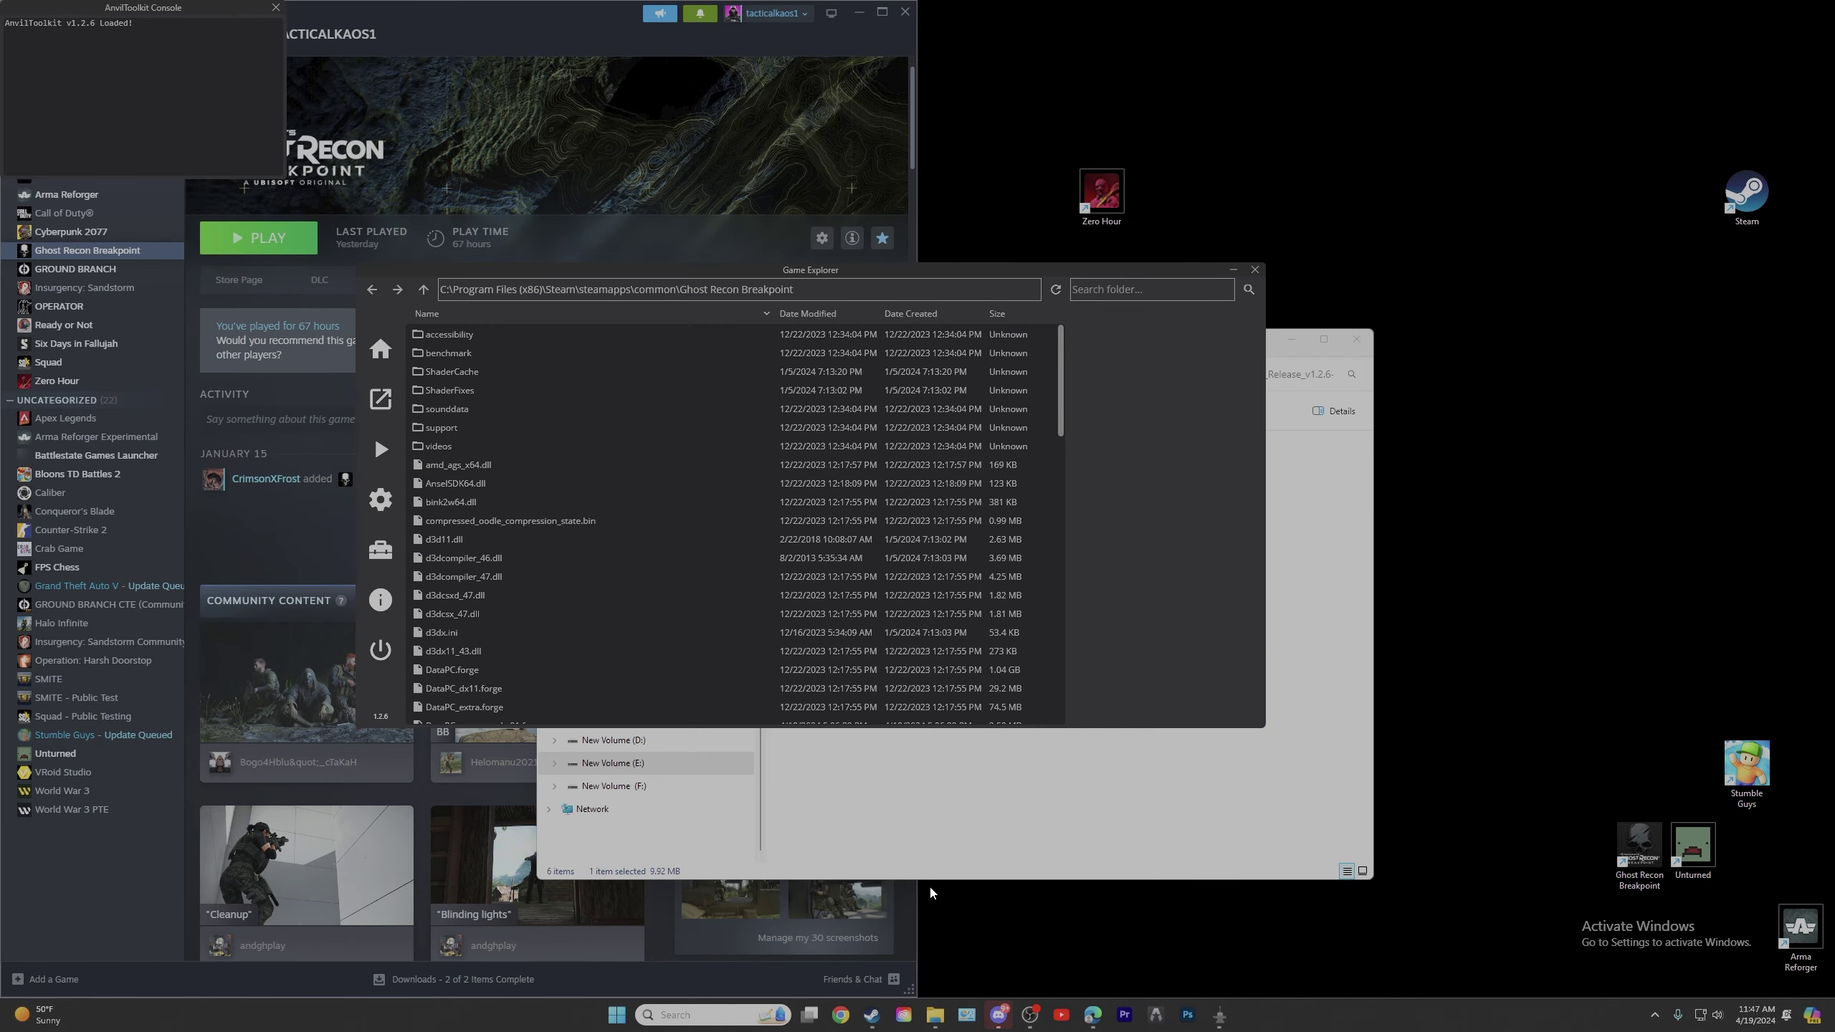
In File Explorer, go to A1 Modding > A Ghost Mod on drive E: and open the "Pre patch forge files for modding" archive.
{"action": "left_click", "coordinate": [1001, 838]}
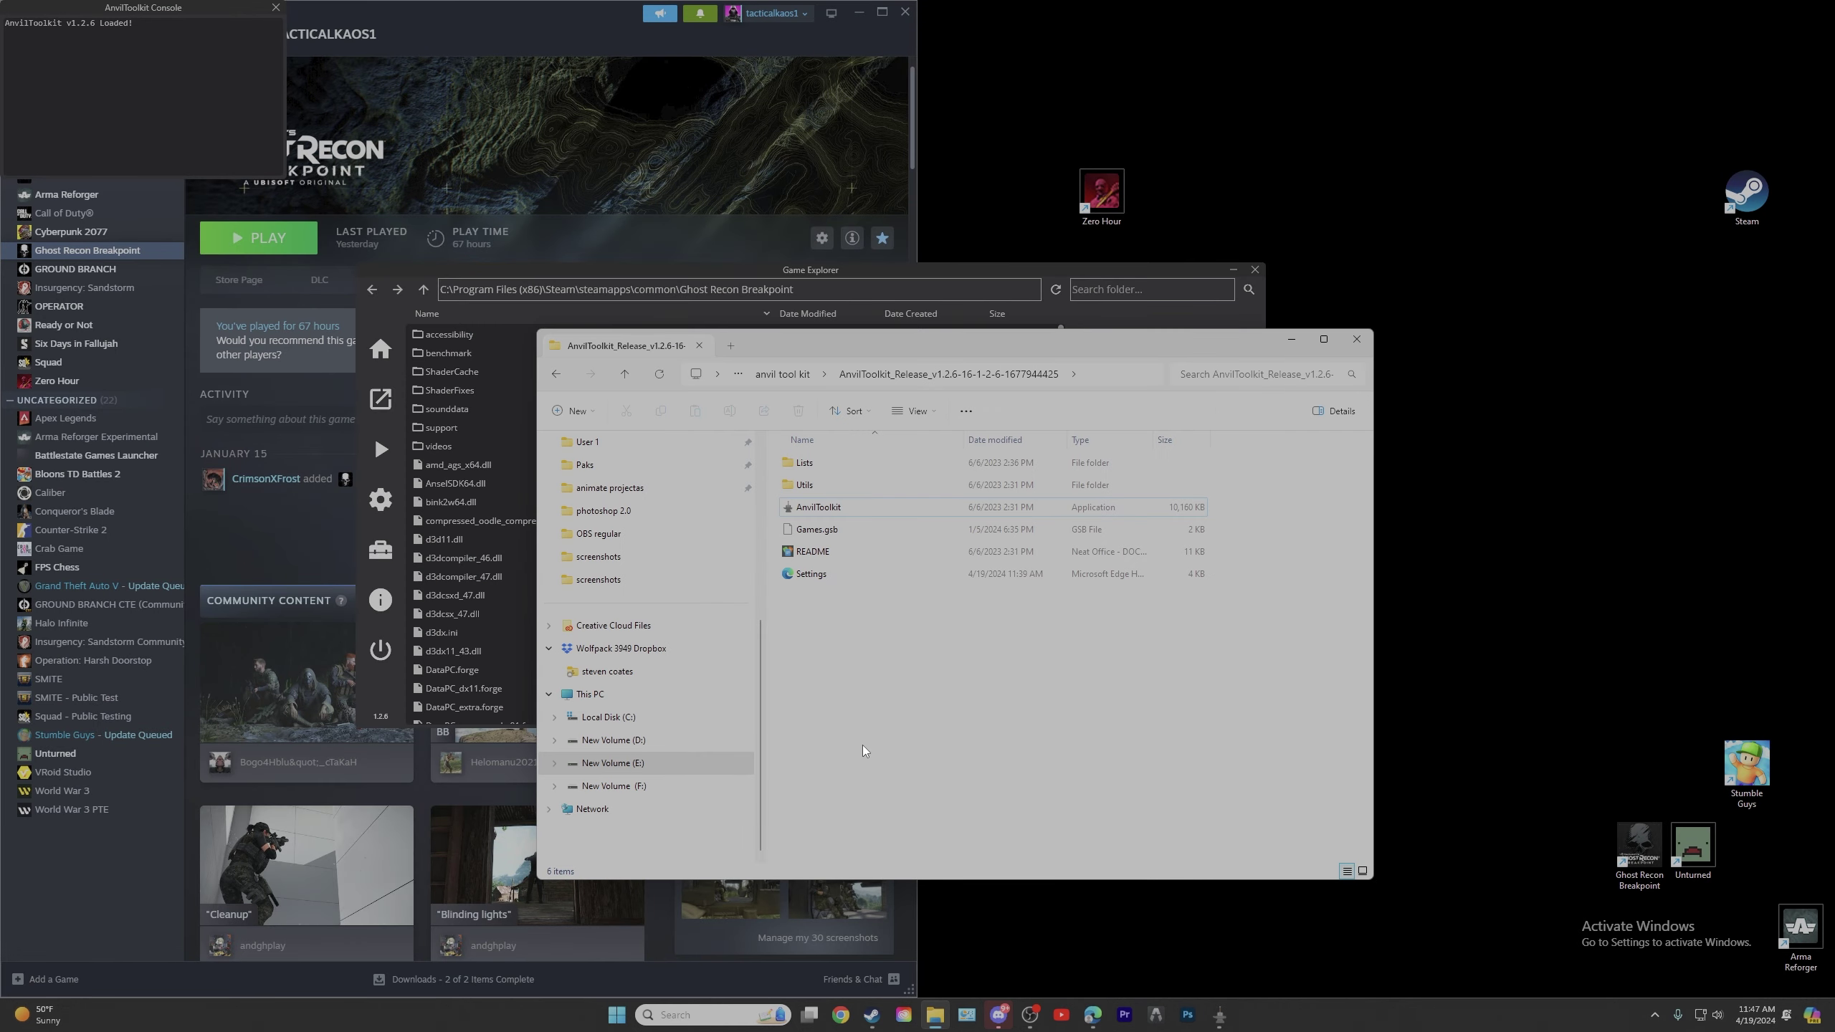
{"action": "left_click", "coordinate": [613, 763]}
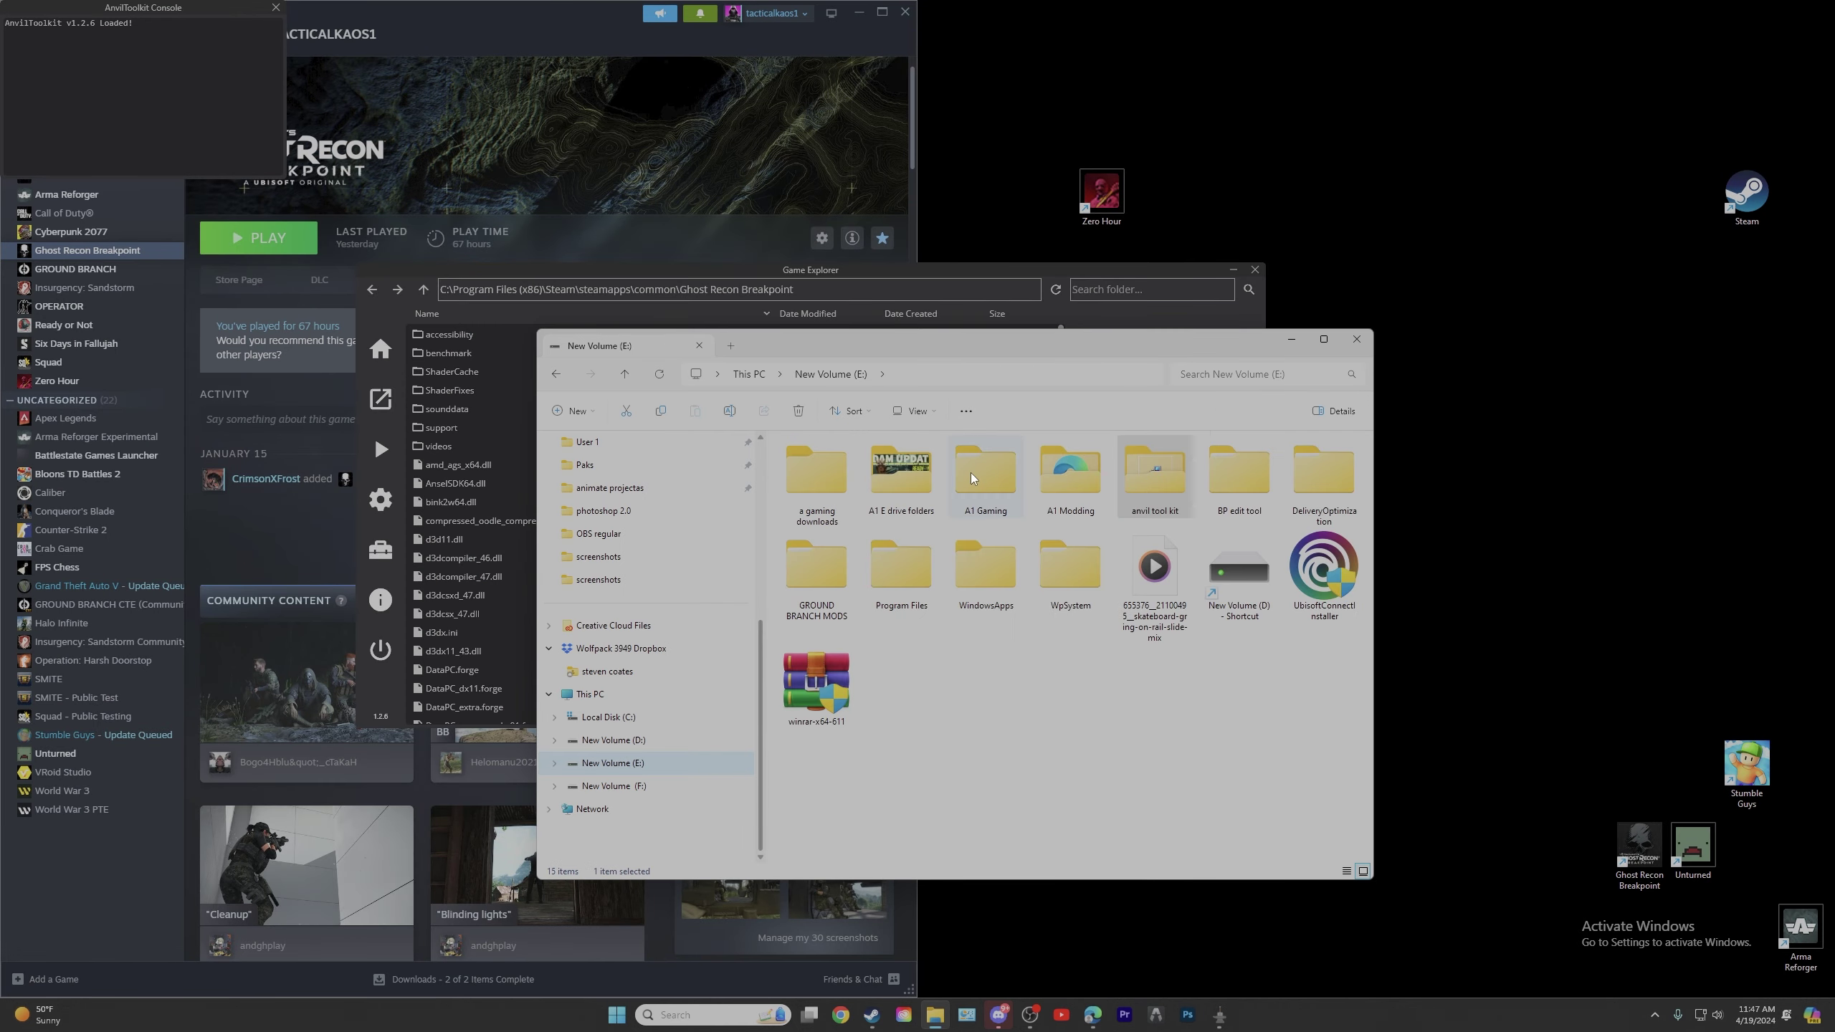
{"action": "double_click", "coordinate": [822, 477]}
{"action": "left_click", "coordinate": [844, 471]}
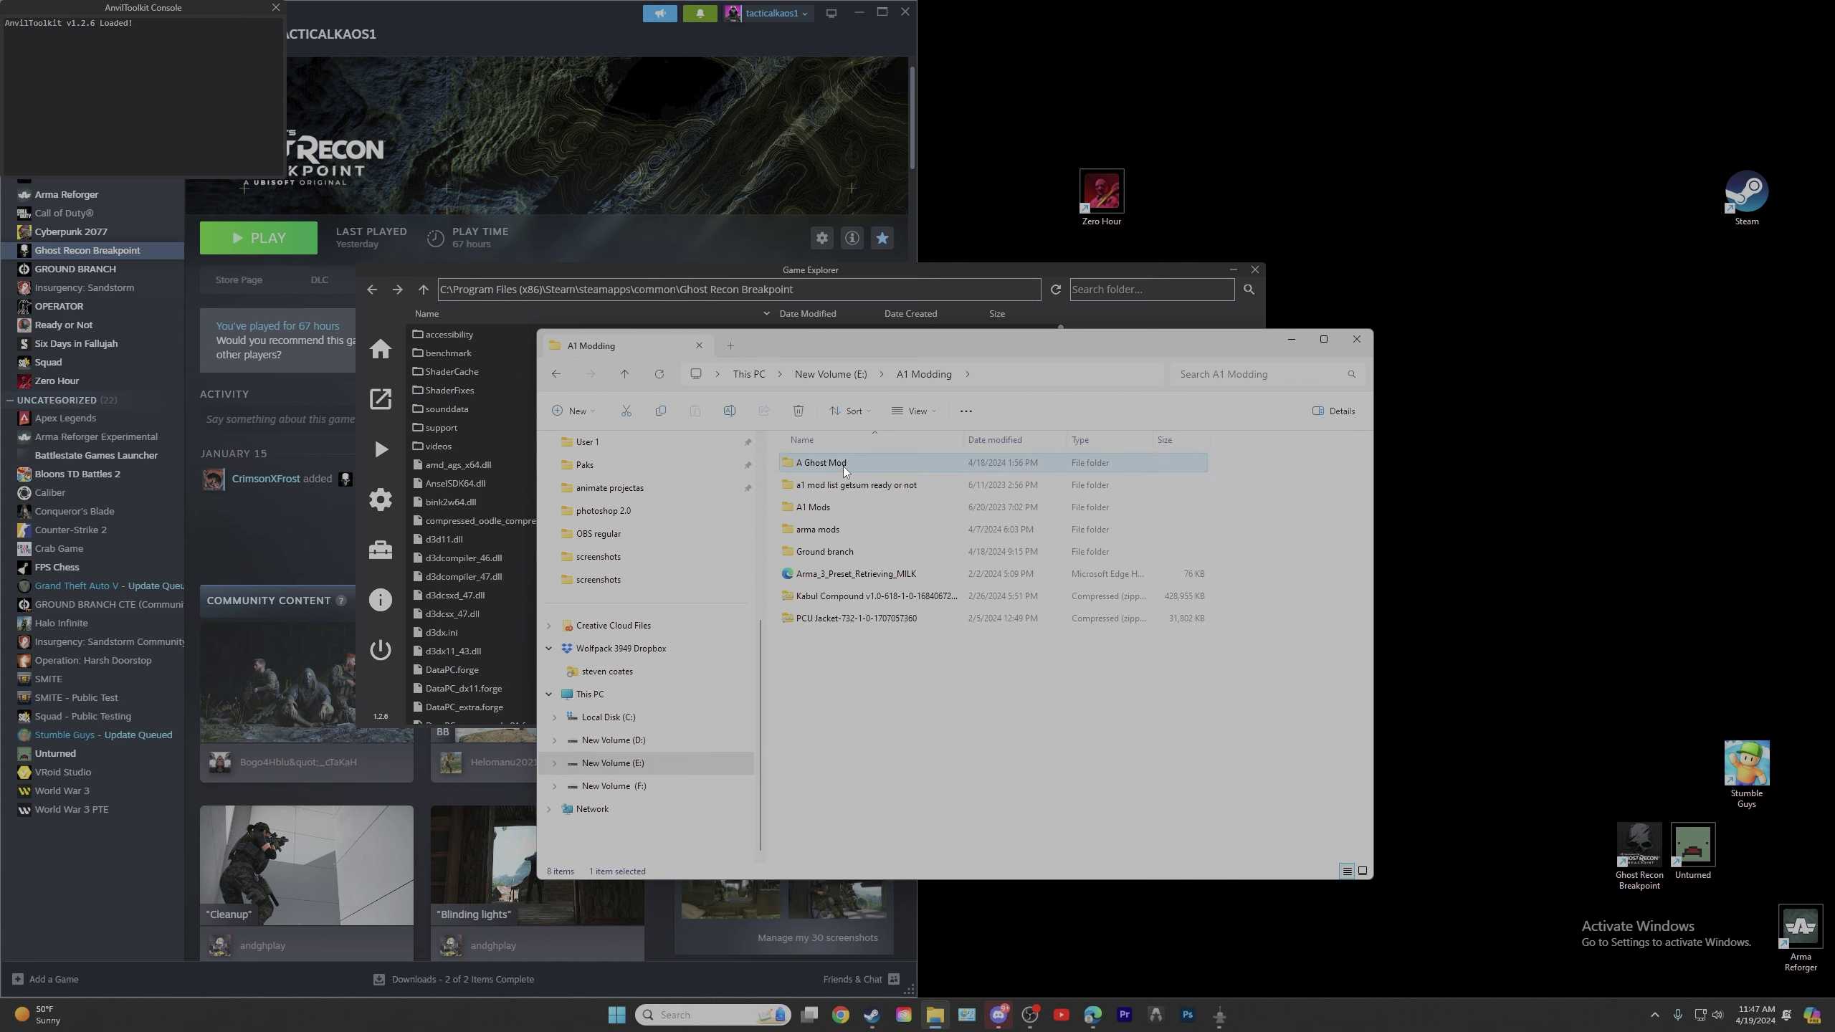
{"action": "double_click", "coordinate": [837, 463]}
{"action": "scroll", "coordinate": [866, 717], "scroll_direction": "down", "scroll_amount": 2}
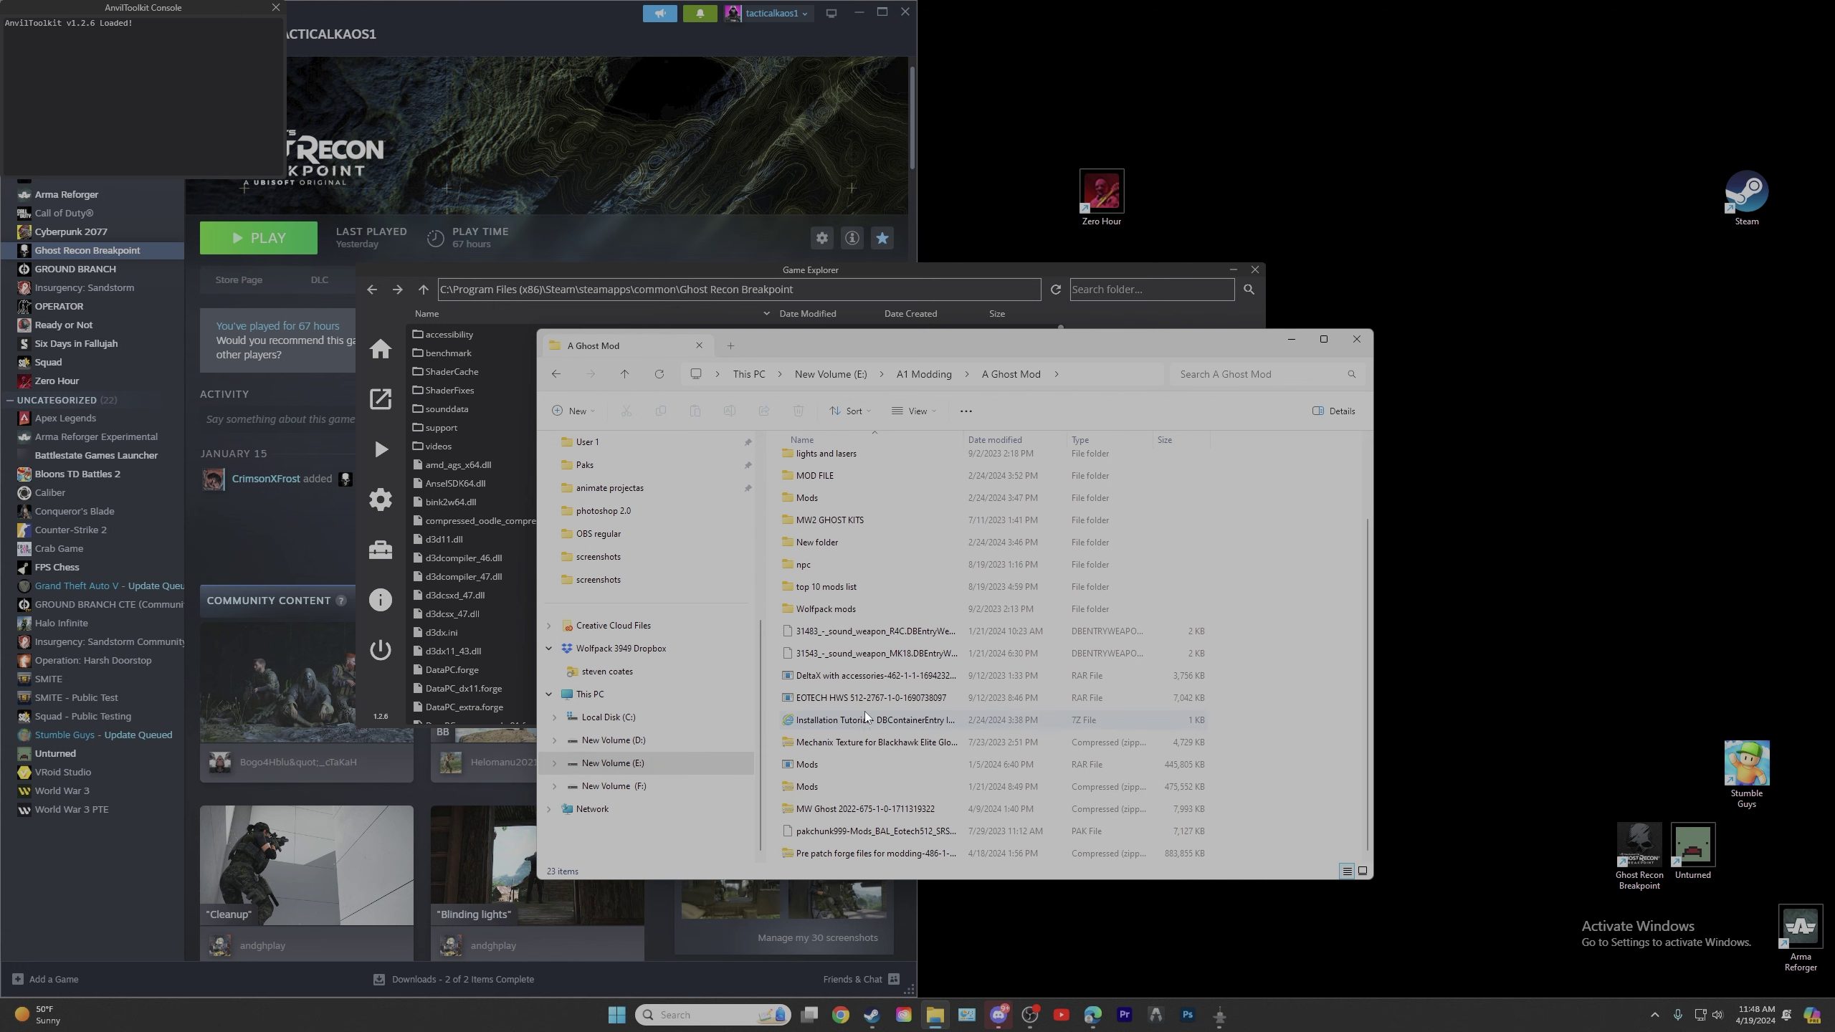
{"action": "double_click", "coordinate": [894, 851]}
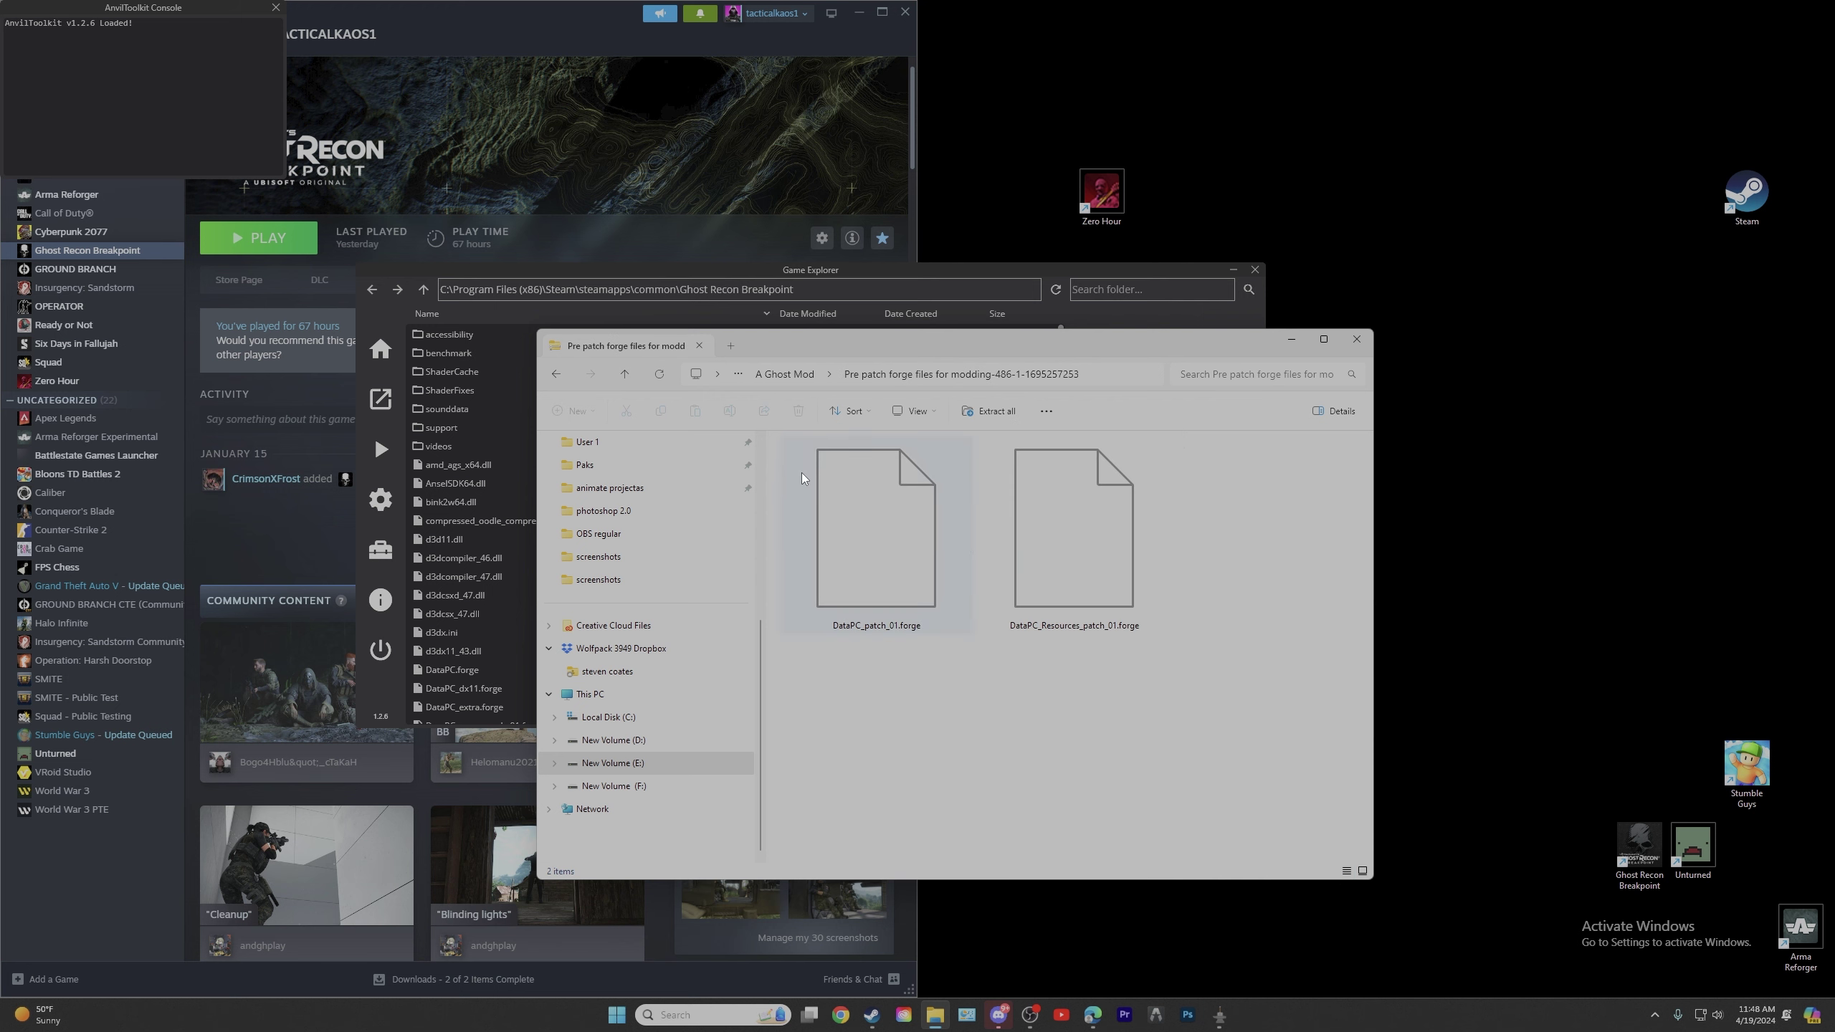
Arrange the forge archive window and the Game Explorer so that both file lists are visible together.
{"action": "left_click_drag", "start_coordinate": [1000, 346], "coordinate": [1334, 493]}
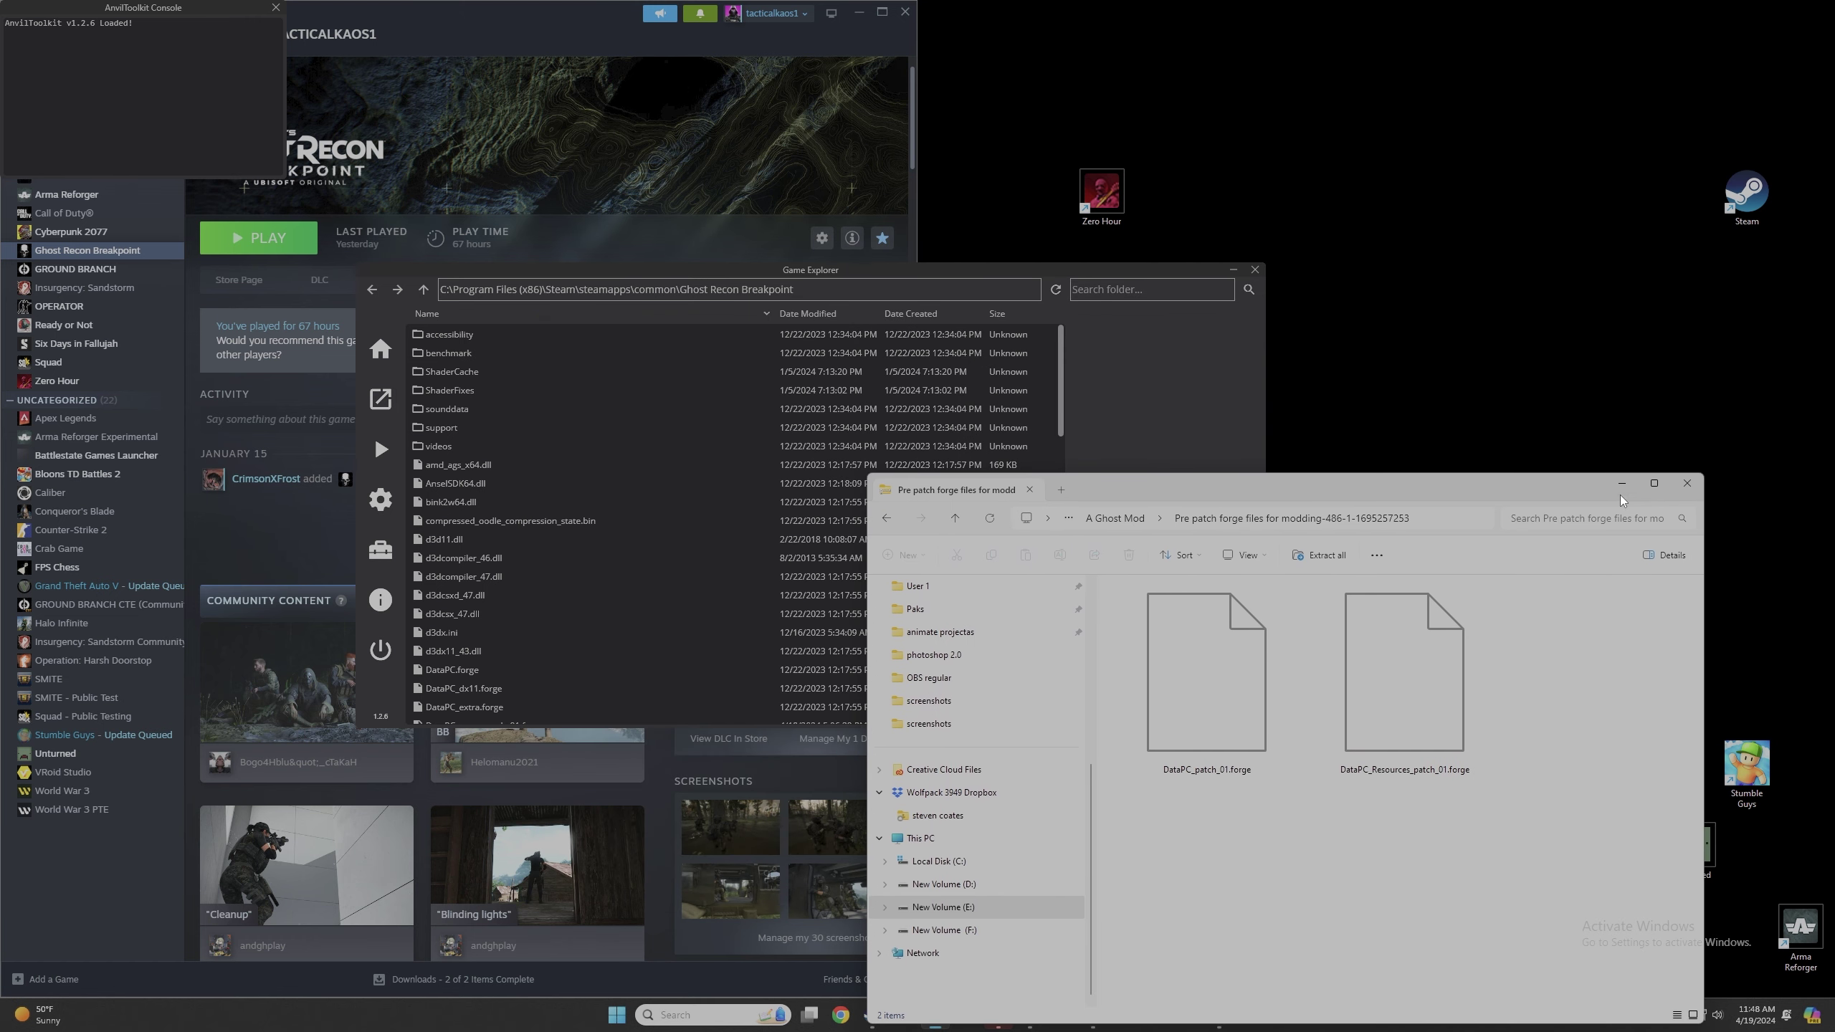
{"action": "mouse_move", "coordinate": [1526, 492]}
{"action": "left_mouse_down"}
{"action": "mouse_move", "coordinate": [1535, 347]}
{"action": "mouse_move", "coordinate": [1554, 496]}
{"action": "left_mouse_up"}
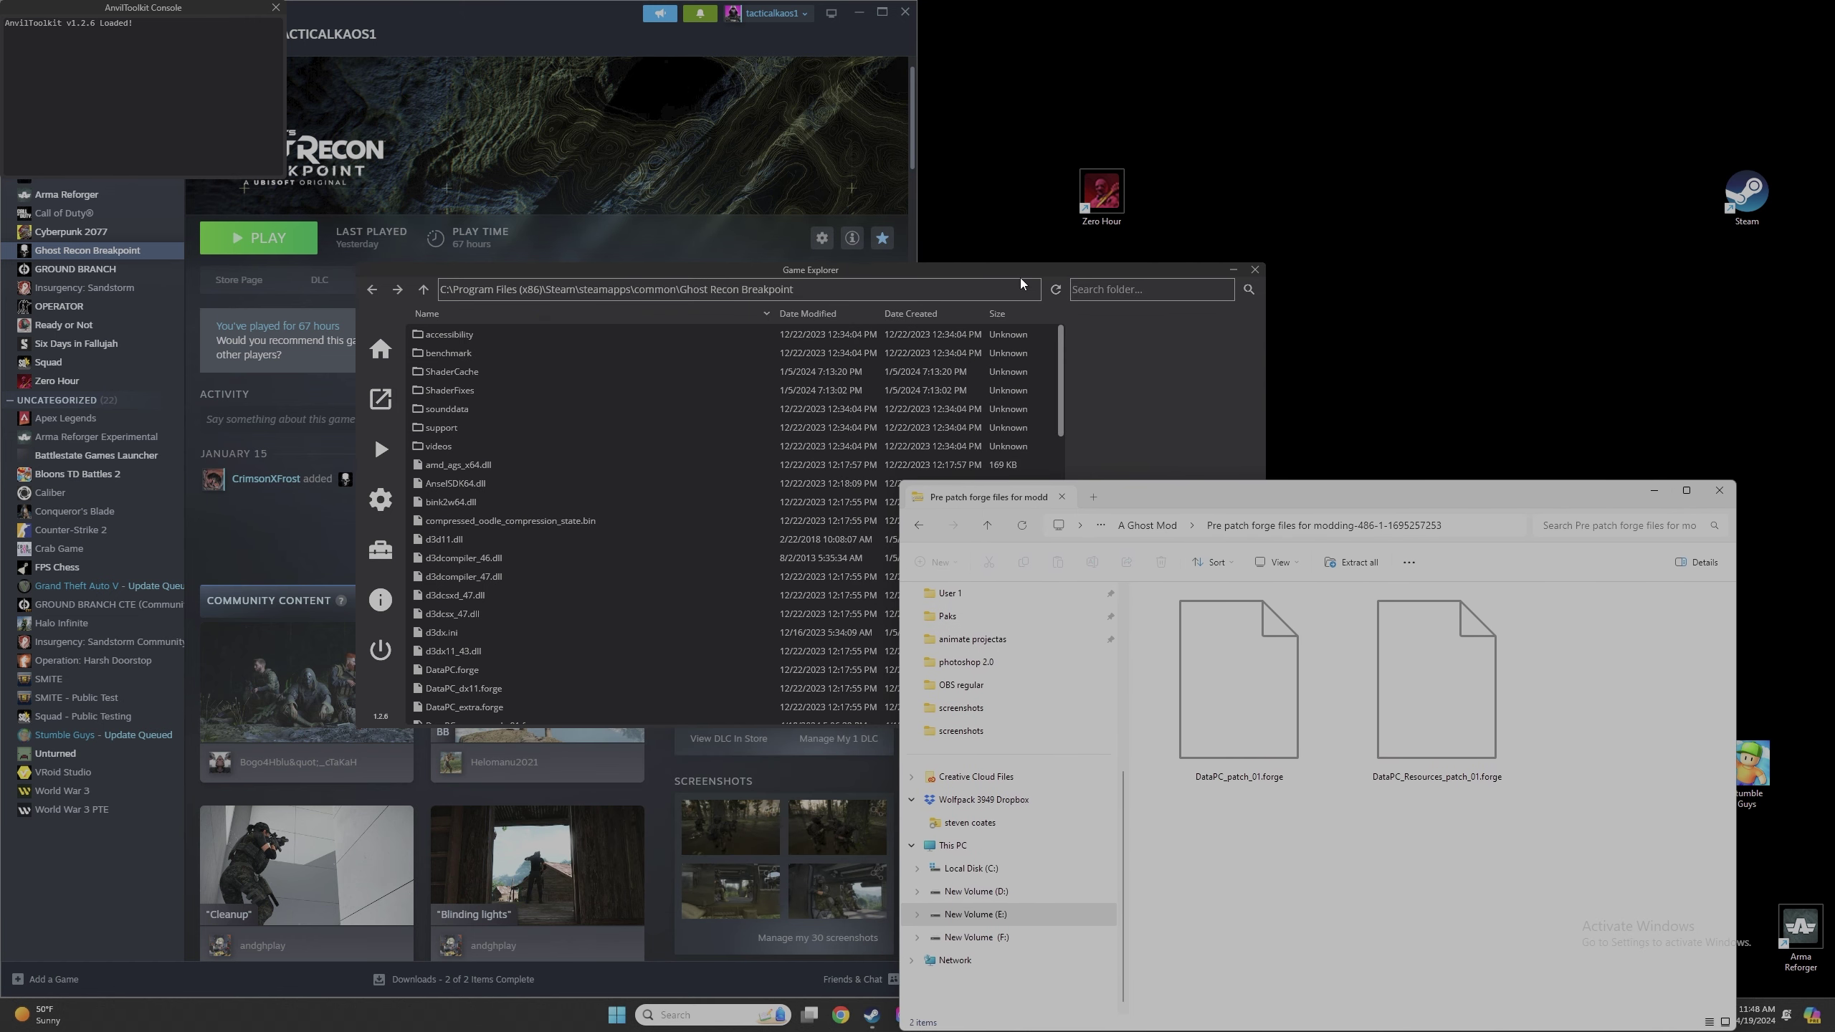
{"action": "left_click_drag", "start_coordinate": [1022, 279], "coordinate": [980, 68]}
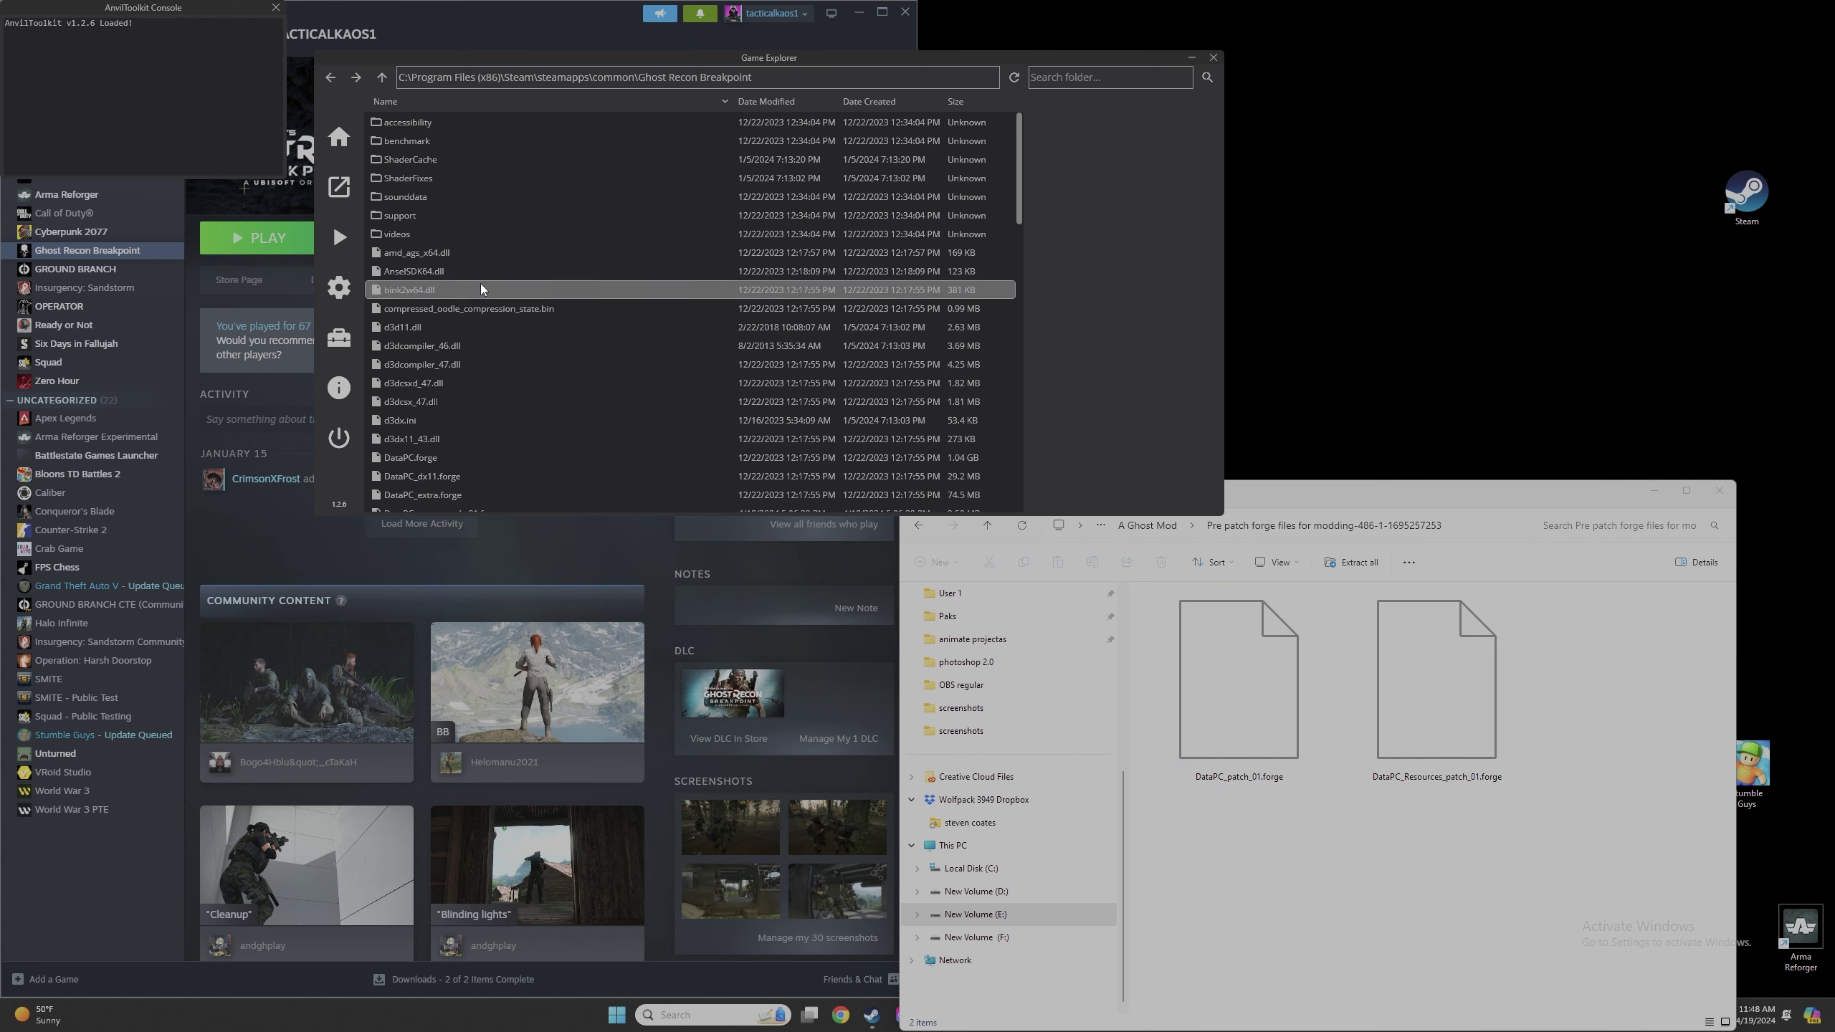
Open the Ghost Recon Breakpoint game folder in File Explorer from the Game Explorer and maximize its window.
{"action": "left_click", "coordinate": [468, 195]}
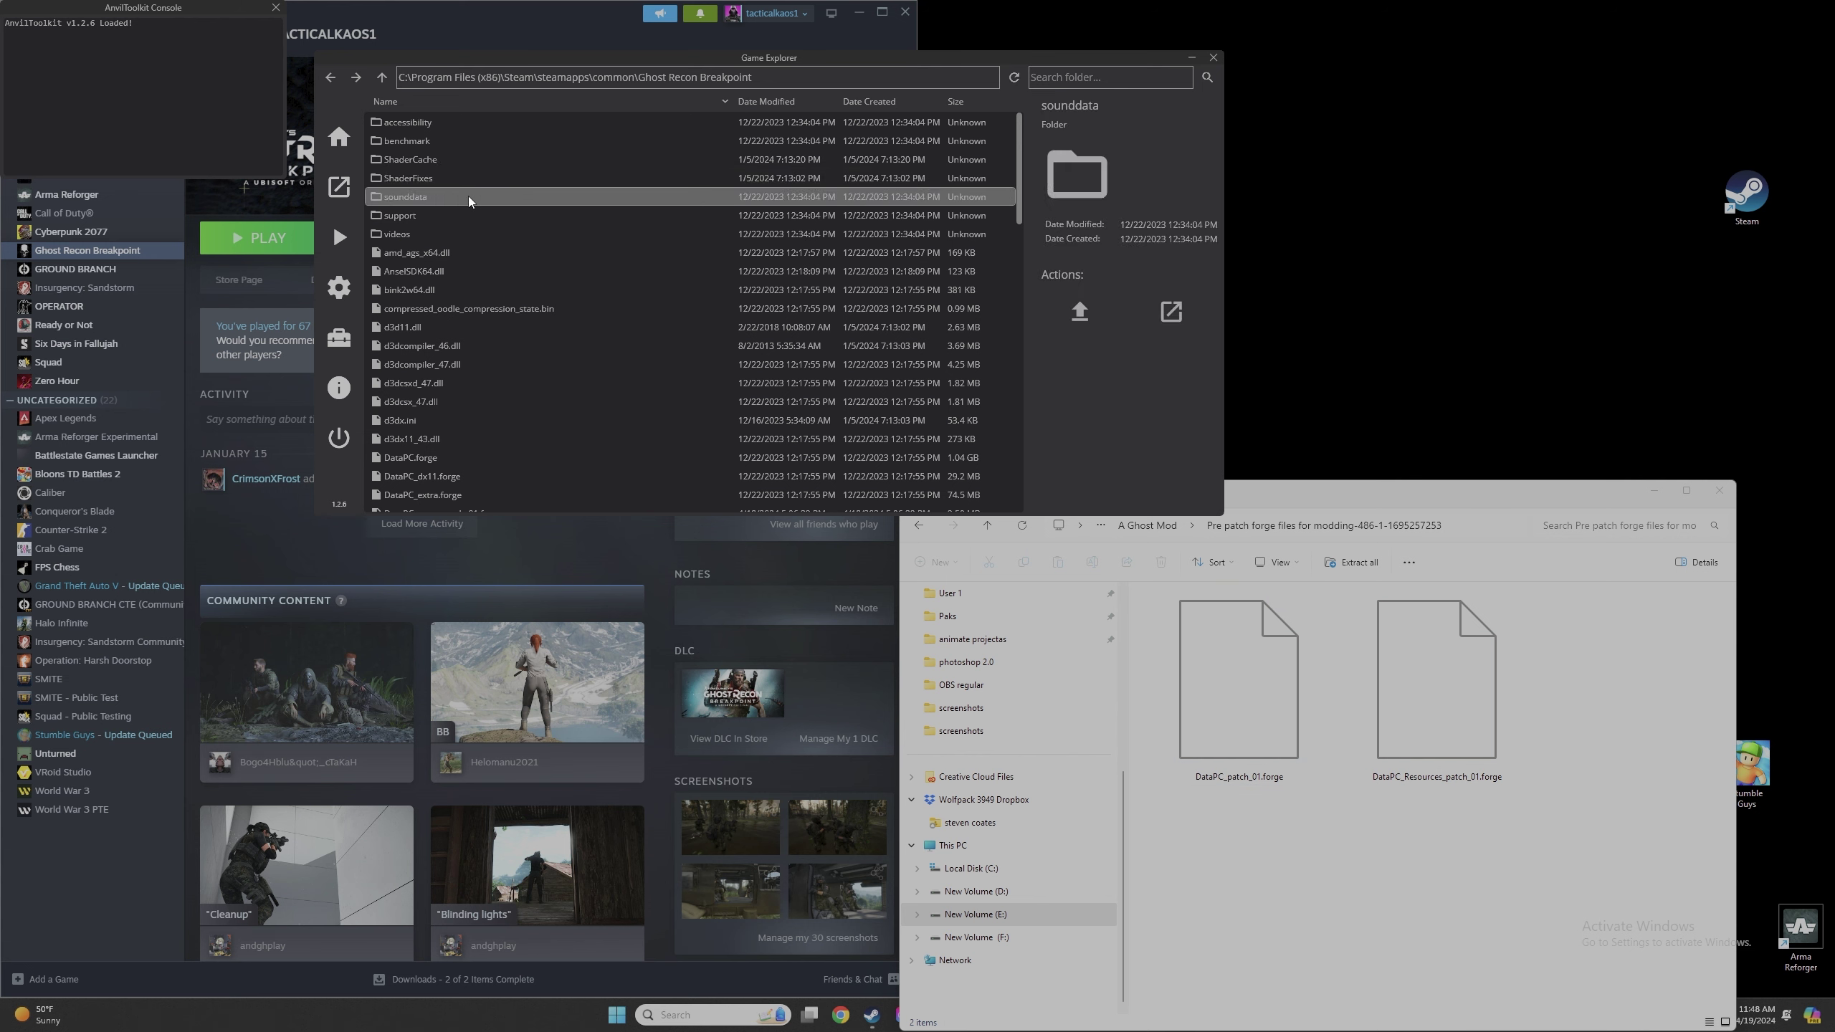
{"action": "right_click", "coordinate": [467, 195]}
{"action": "left_click", "coordinate": [407, 121]}
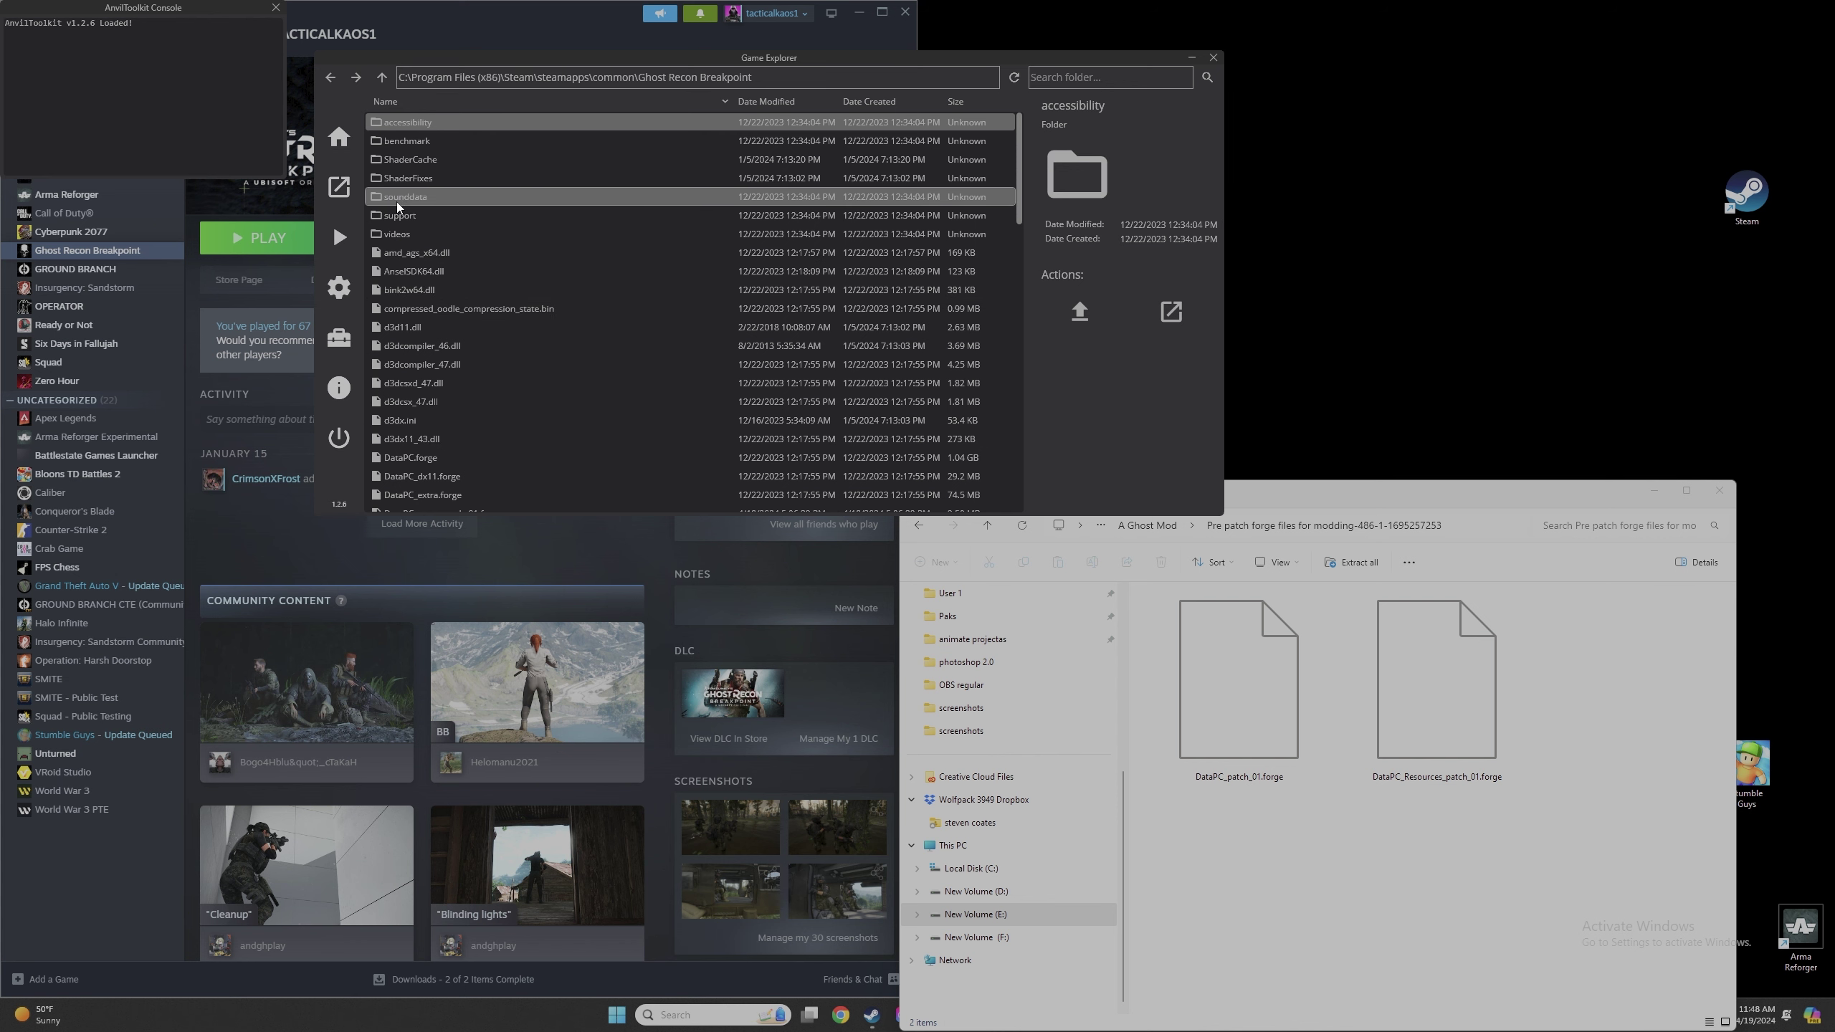
{"action": "left_click", "coordinate": [417, 152]}
{"action": "right_click", "coordinate": [418, 153]}
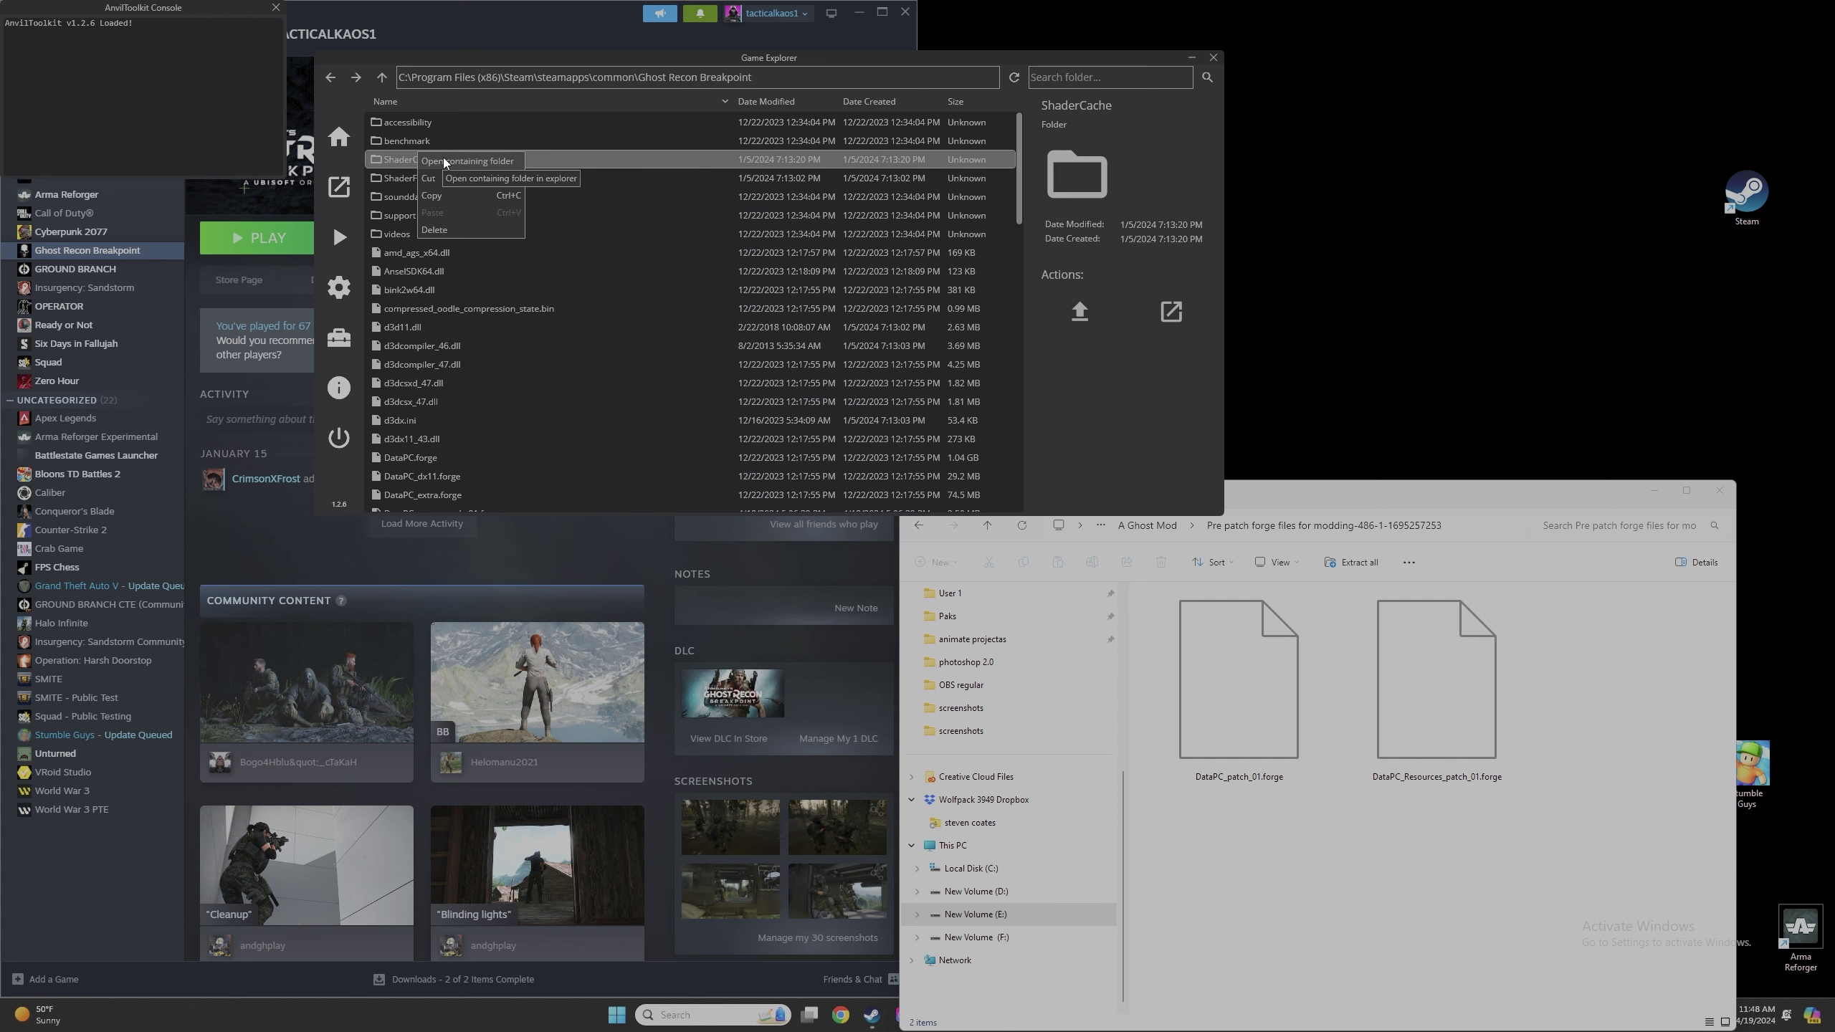
{"action": "left_click", "coordinate": [443, 161]}
{"action": "left_click_drag", "start_coordinate": [1274, 20], "coordinate": [794, 150]}
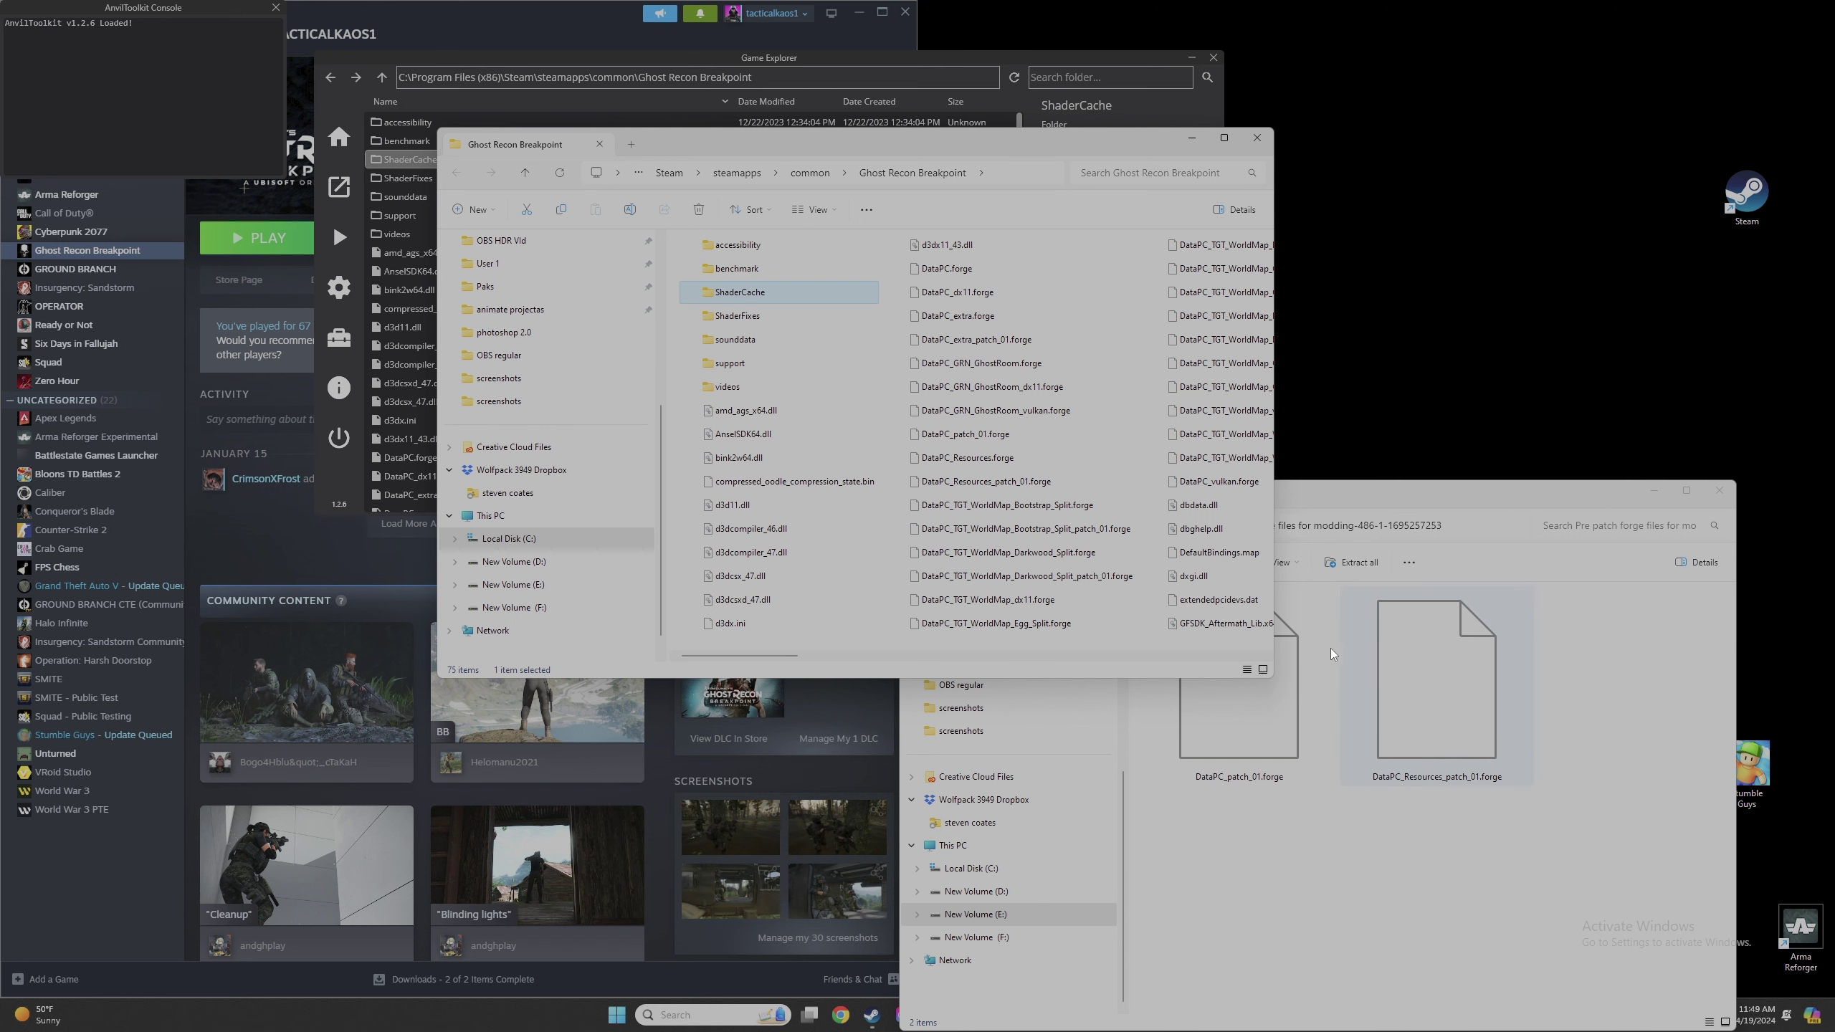
{"action": "left_click_drag", "start_coordinate": [708, 142], "coordinate": [466, 67]}
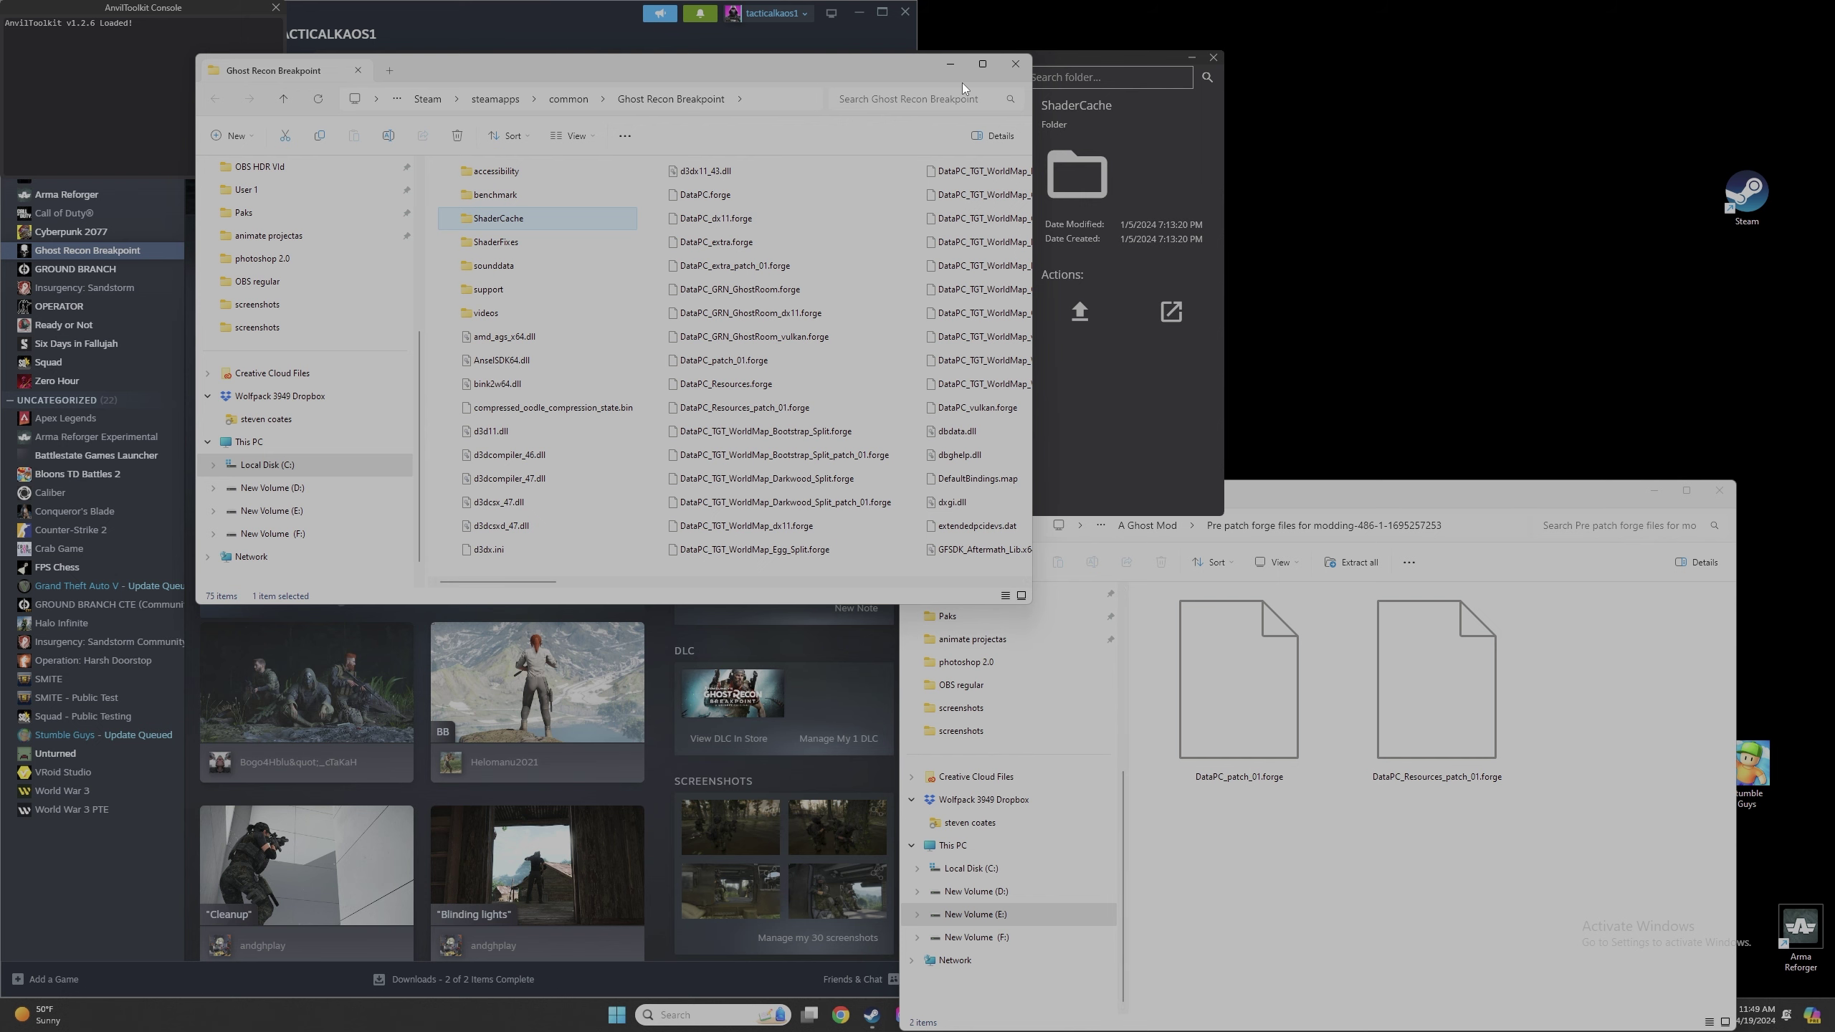
{"action": "left_click", "coordinate": [979, 67]}
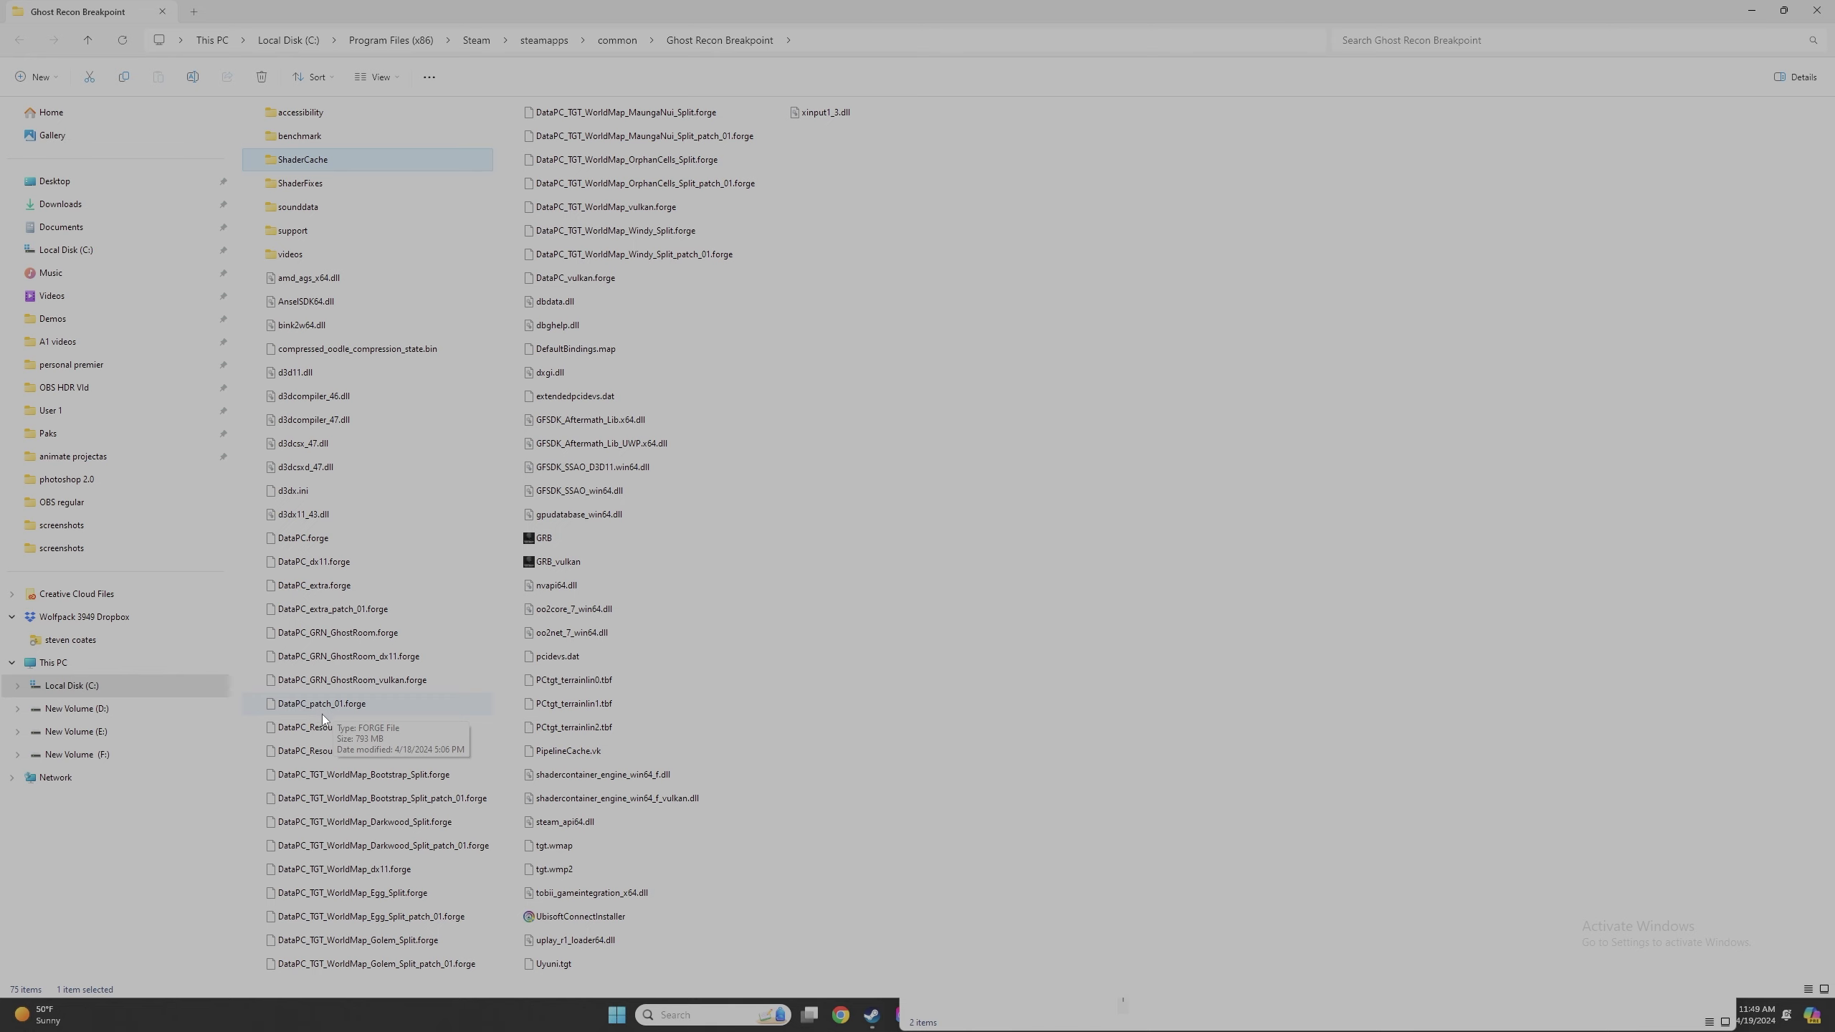
Delete DataPC_patch_01.forge and DataPC_Resources_patch_01.forge from the Ghost Recon Breakpoint game folder.
{"action": "right_click", "coordinate": [347, 710]}
{"action": "left_click", "coordinate": [480, 728]}
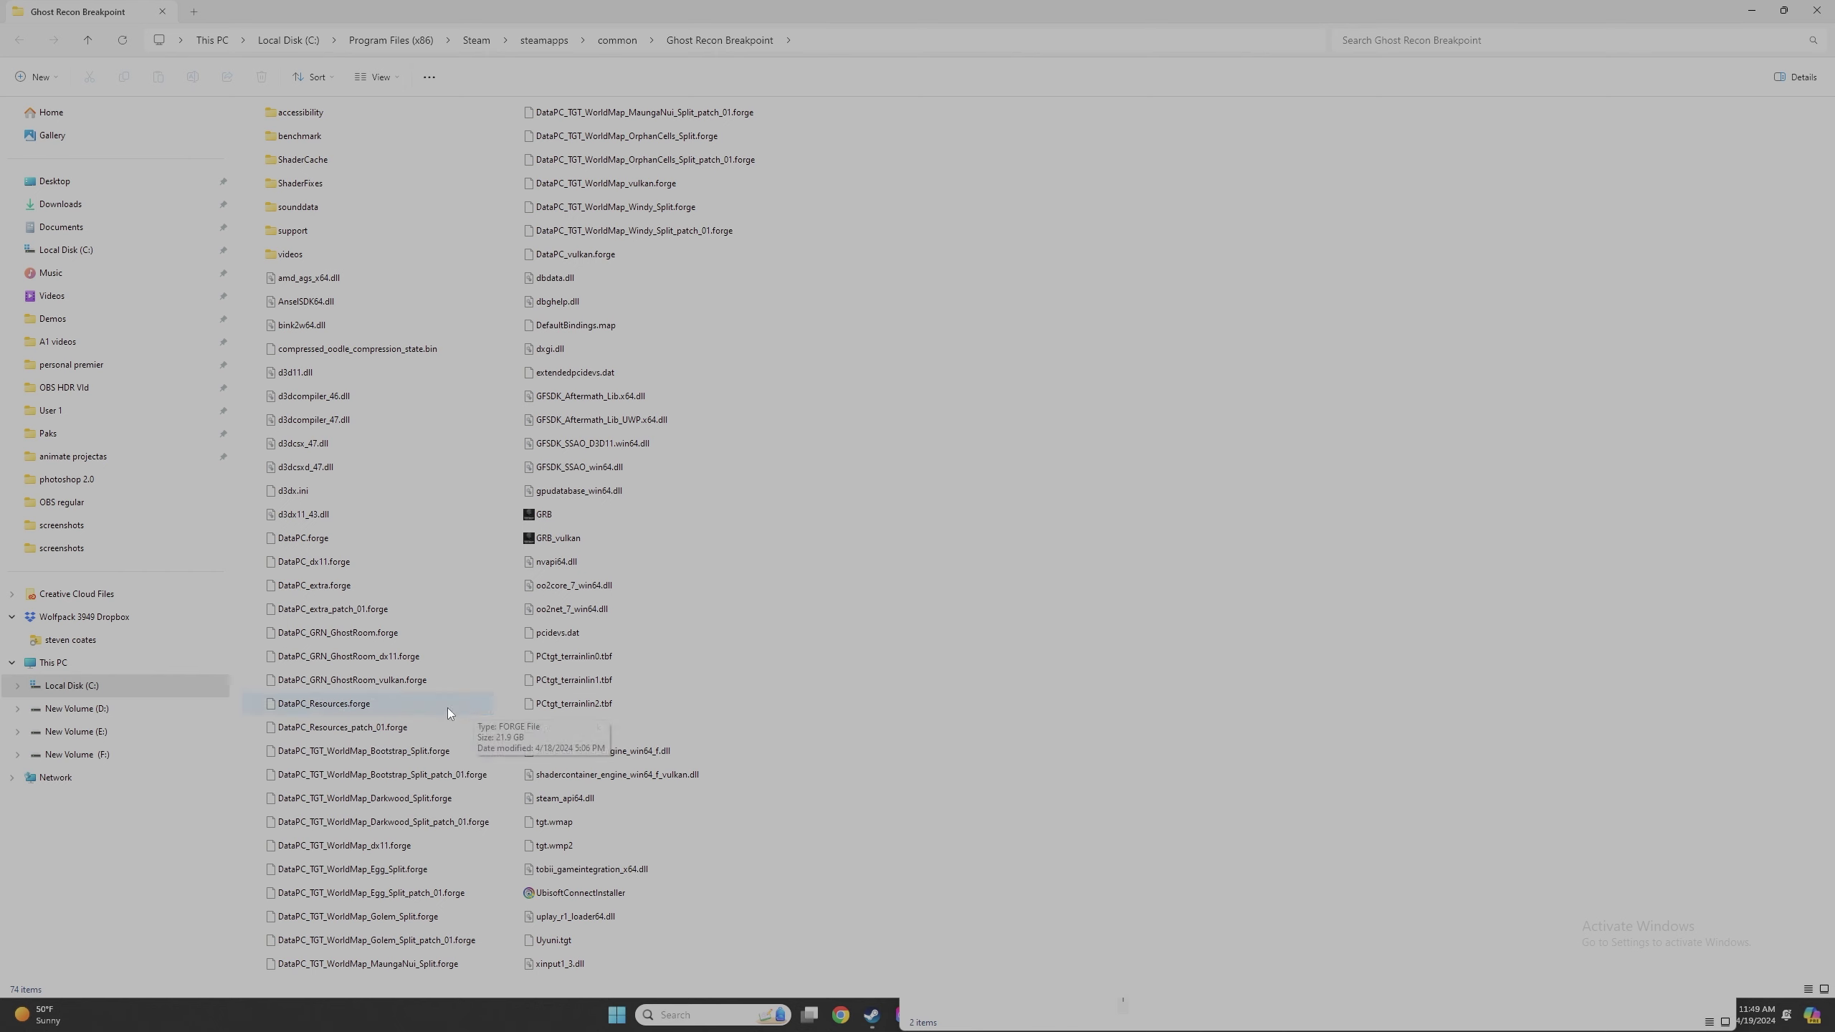
{"action": "right_click", "coordinate": [370, 730]}
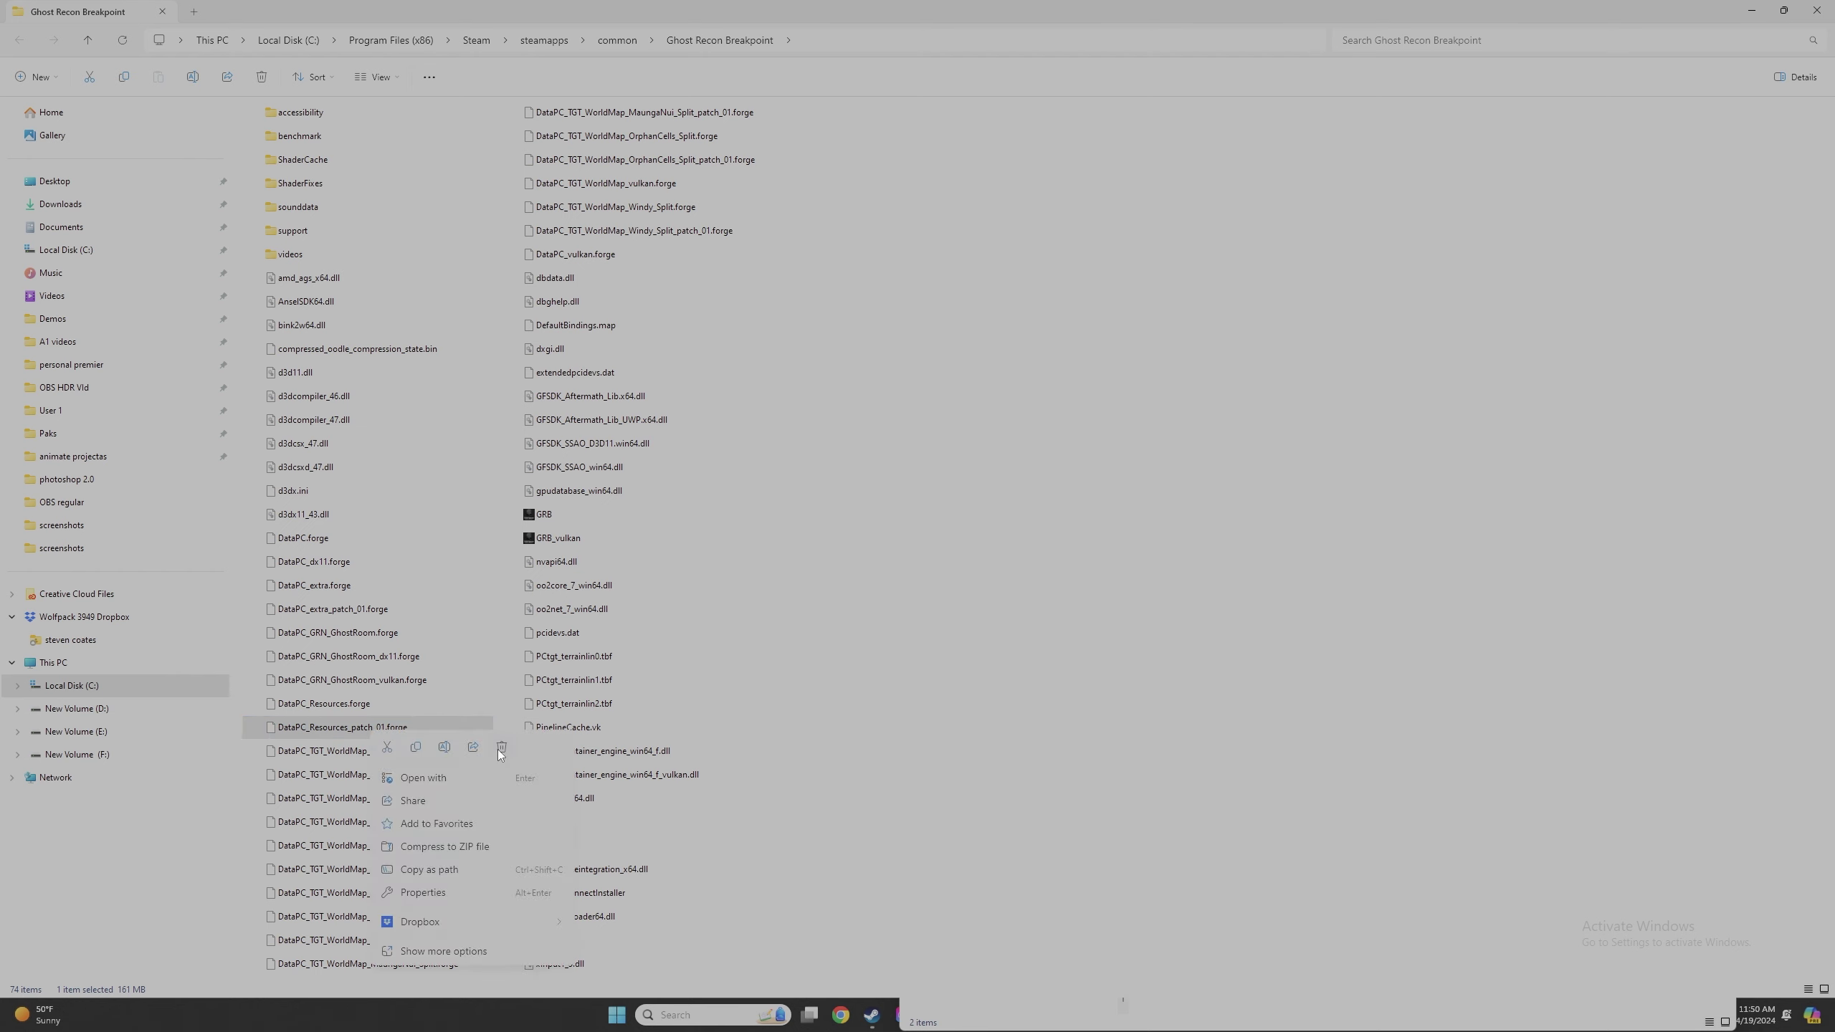
{"action": "left_click", "coordinate": [501, 749]}
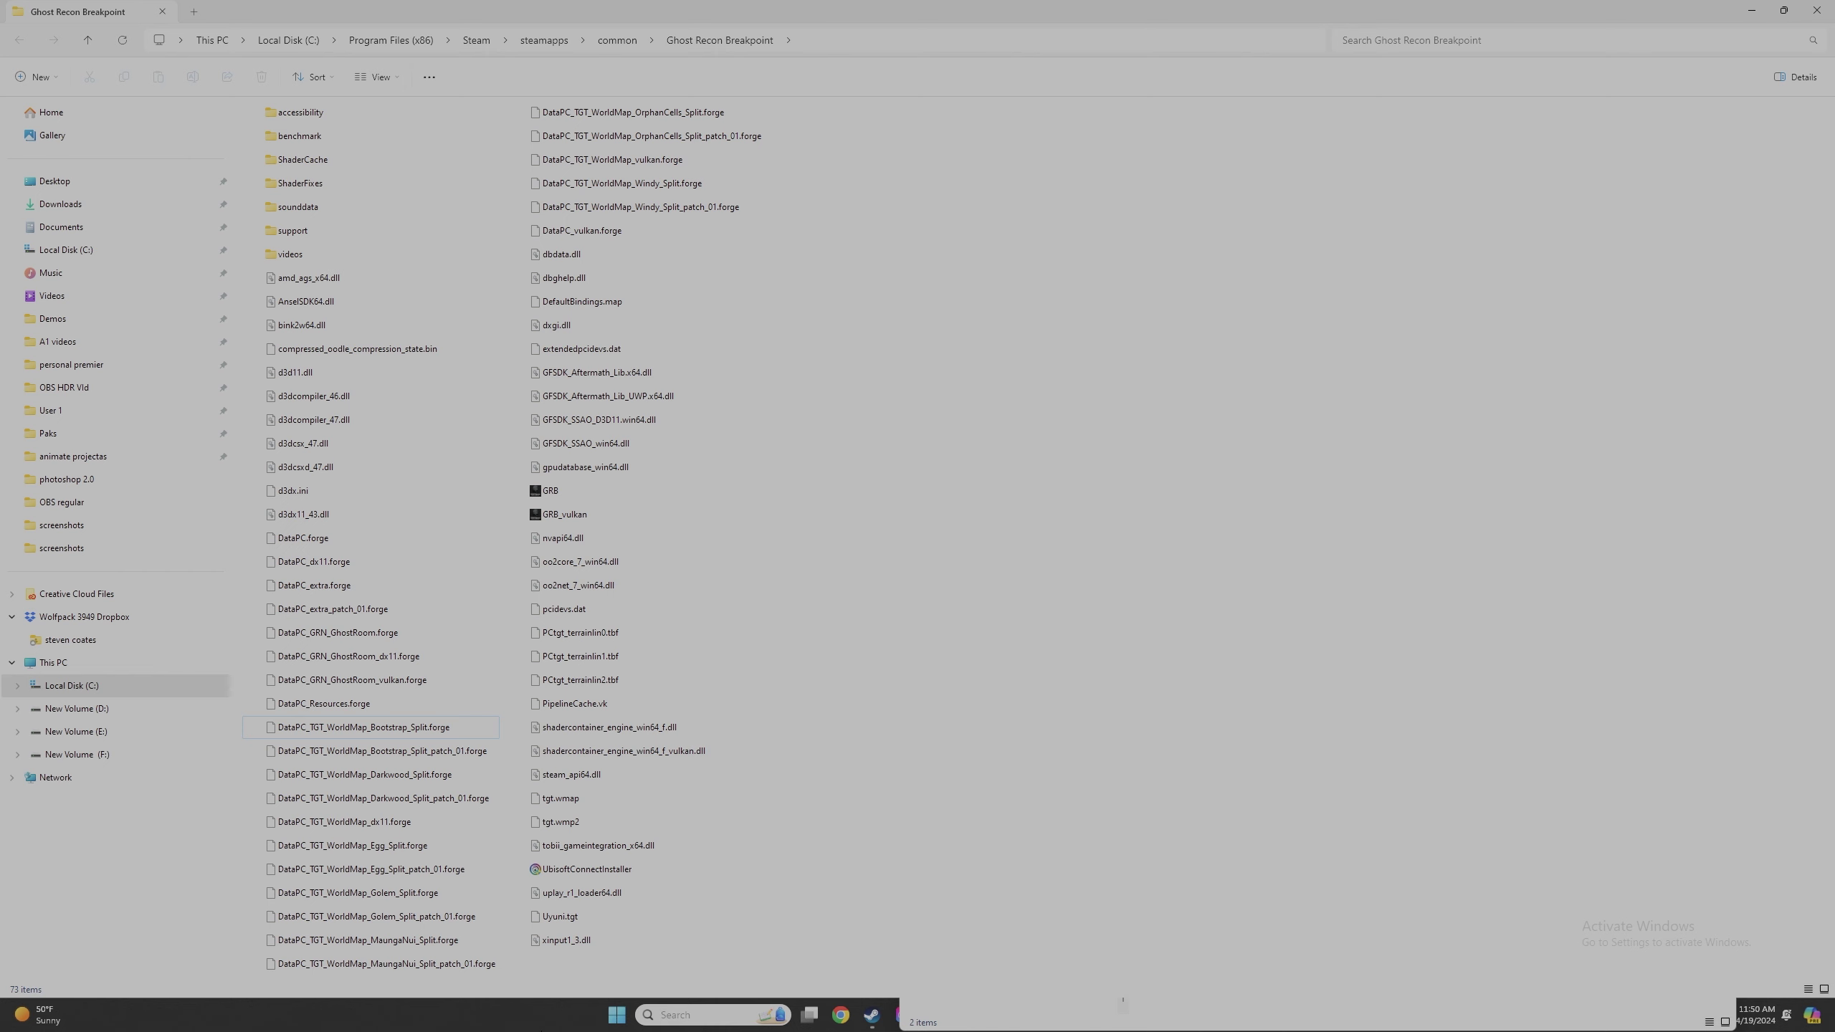
Bring up the pre-patch forge files window and transfer both of its .forge files into the Ghost Recon Breakpoint folder.
{"action": "mouse_move", "coordinate": [934, 1014]}
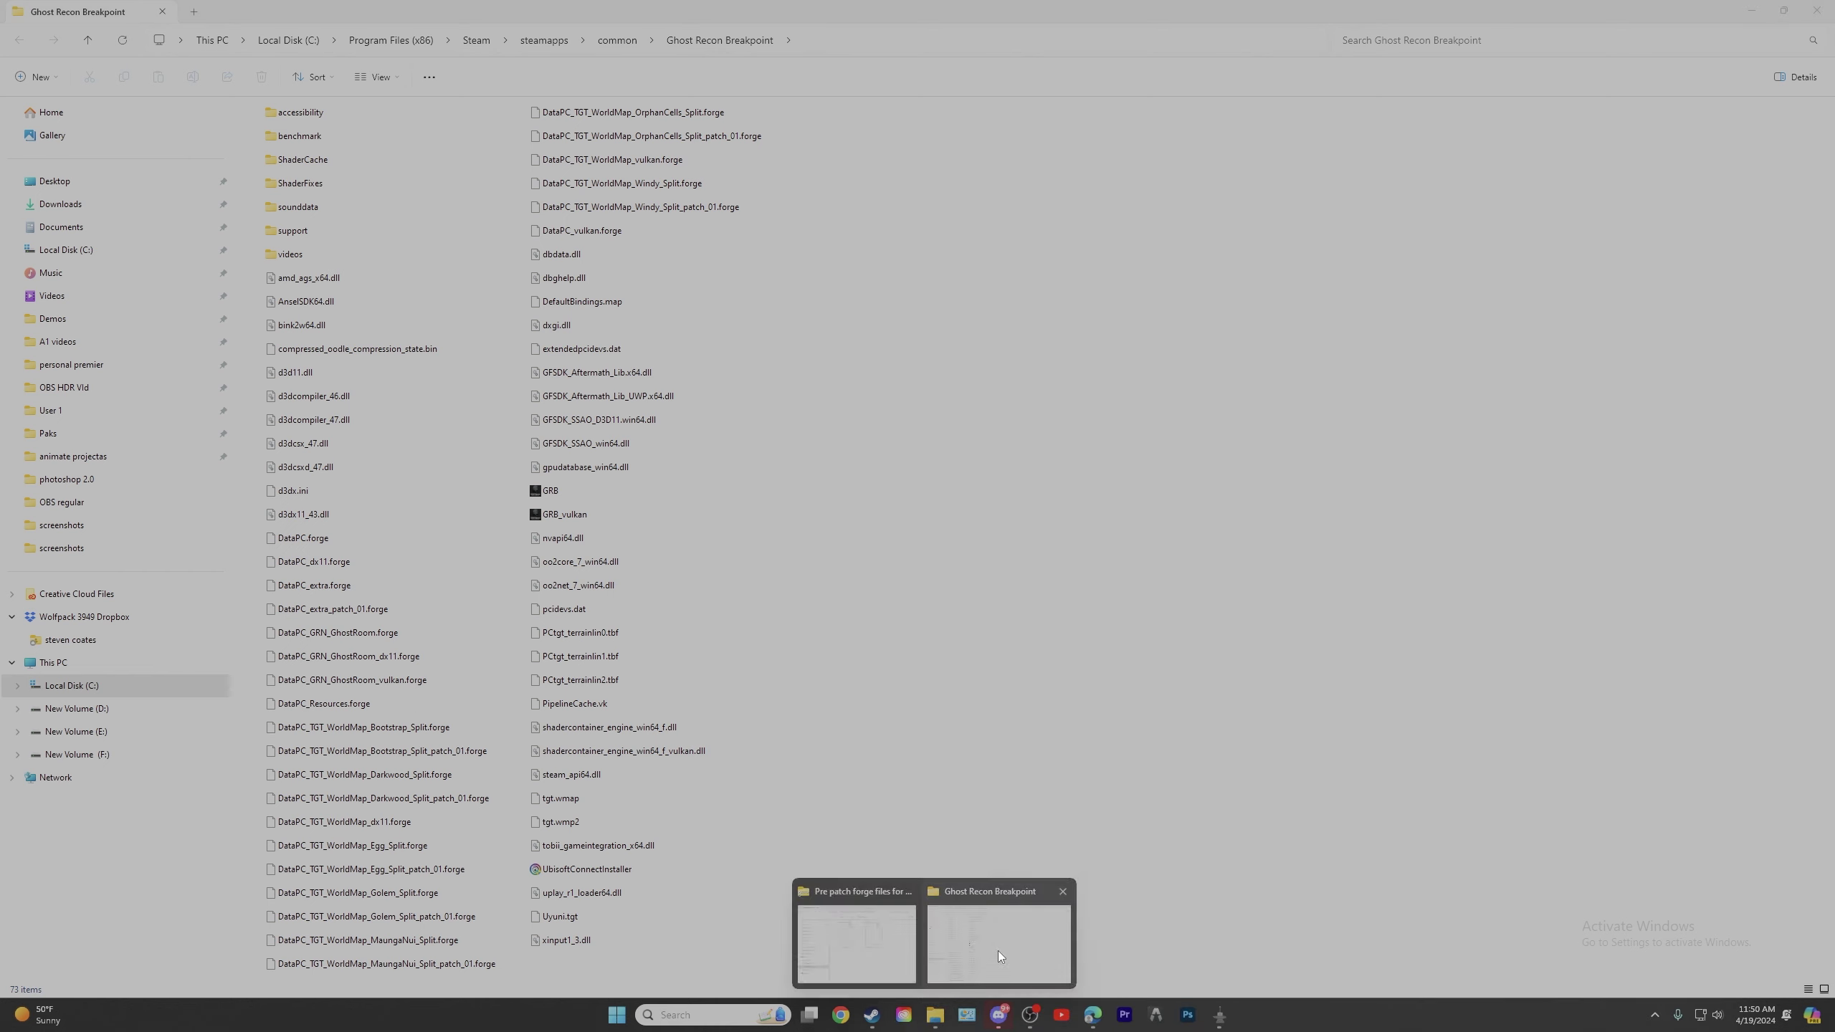
{"action": "left_click", "coordinate": [883, 935]}
{"action": "left_click_drag", "start_coordinate": [1303, 496], "coordinate": [1287, 462]}
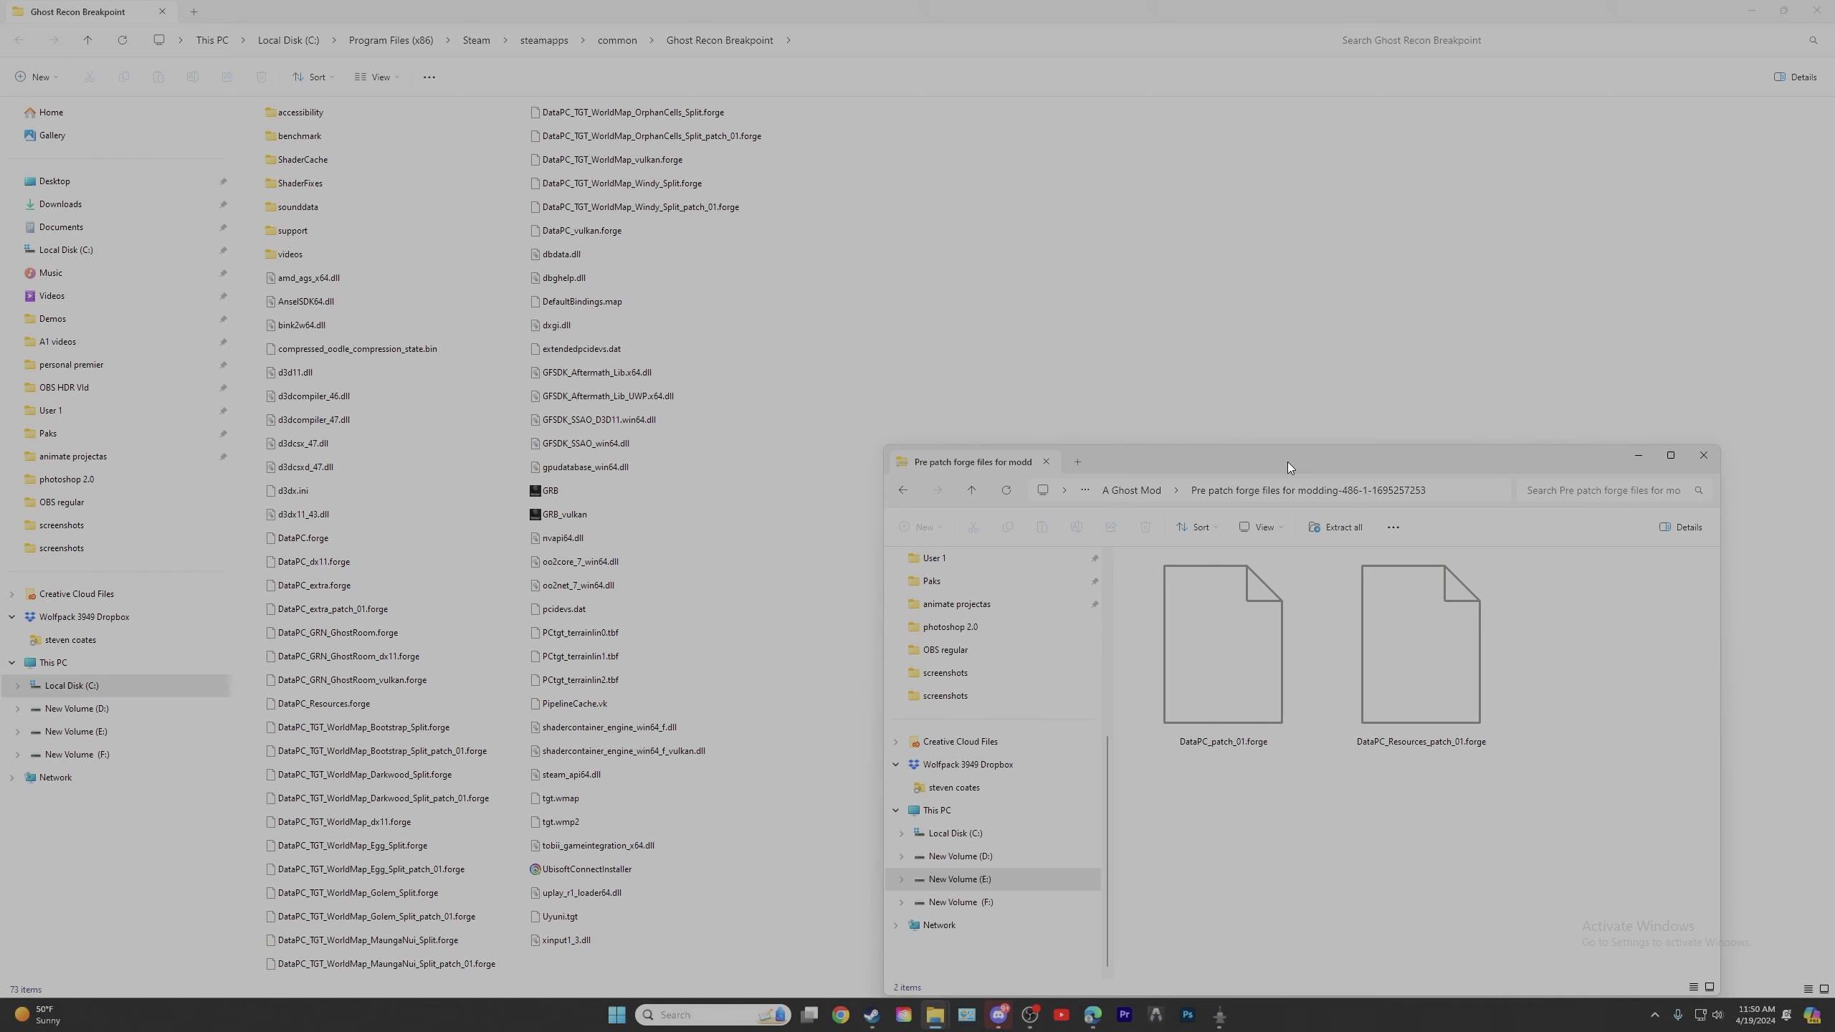
{"action": "left_click_drag", "start_coordinate": [1228, 860], "coordinate": [1343, 715]}
{"action": "left_click_drag", "start_coordinate": [1273, 656], "coordinate": [1058, 208]}
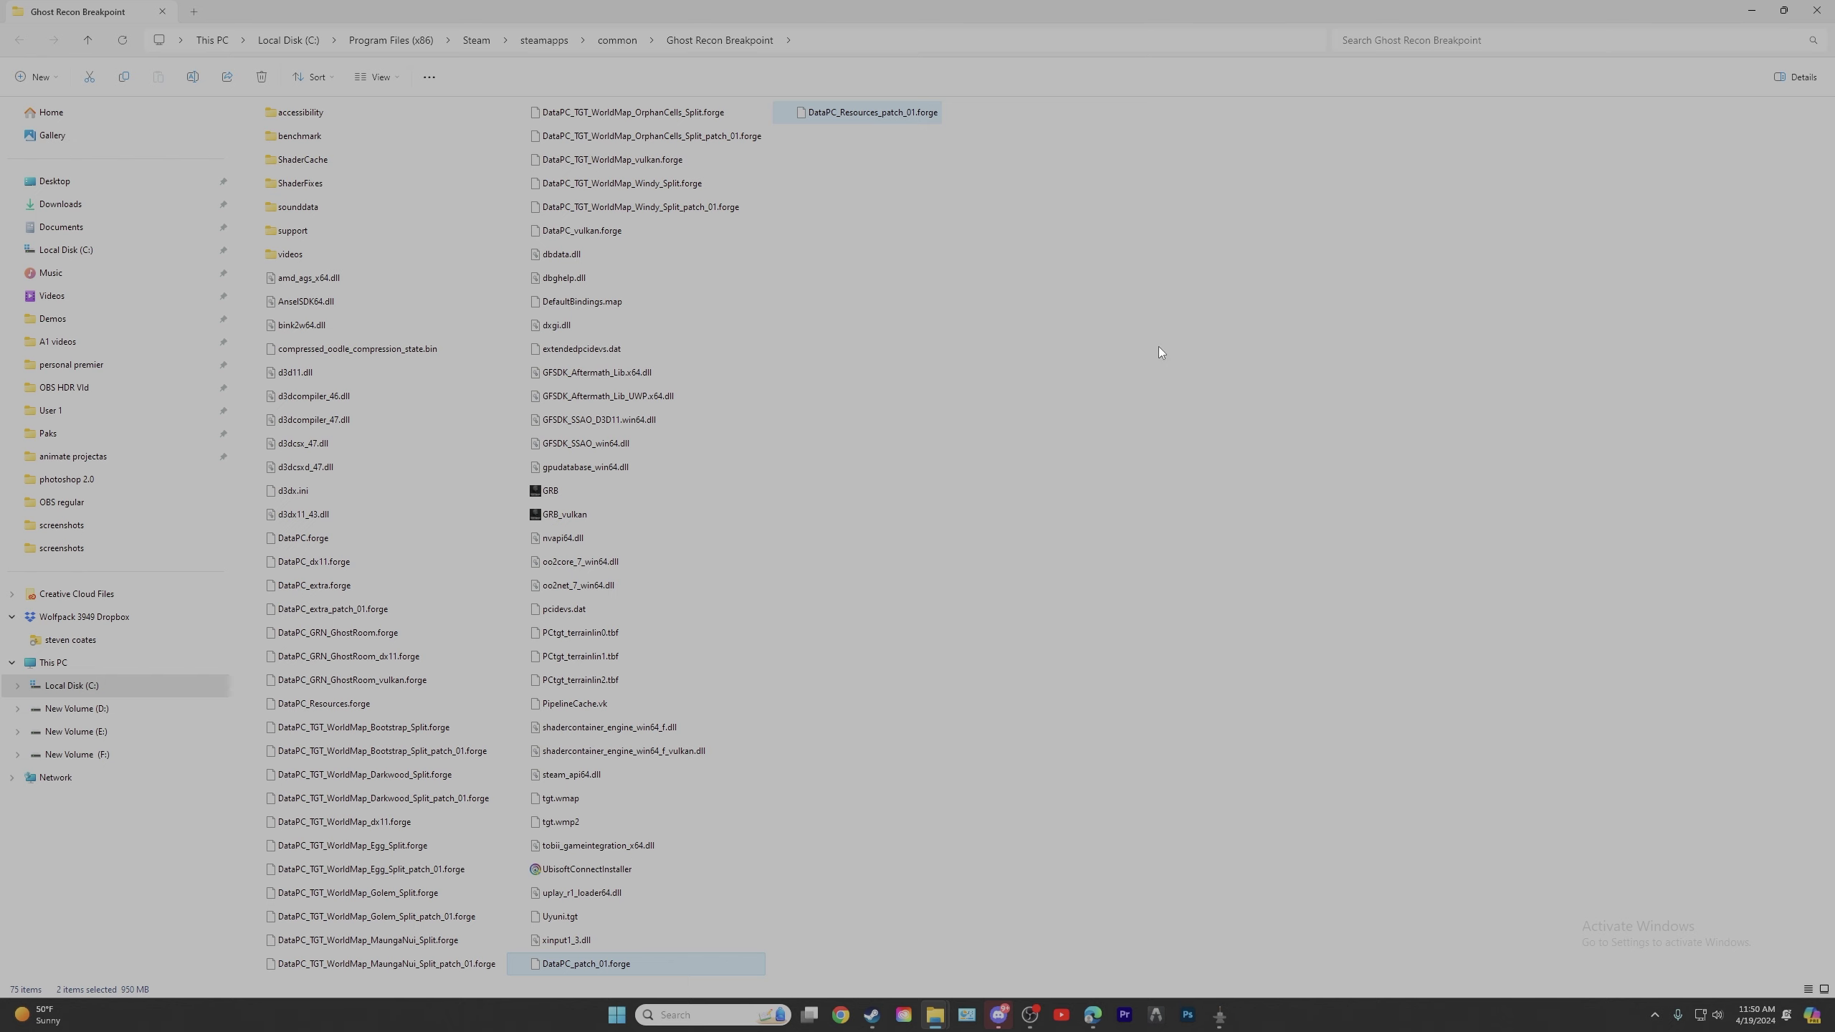
Refresh the game folder listing and close both File Explorer windows.
{"action": "left_click", "coordinate": [122, 40]}
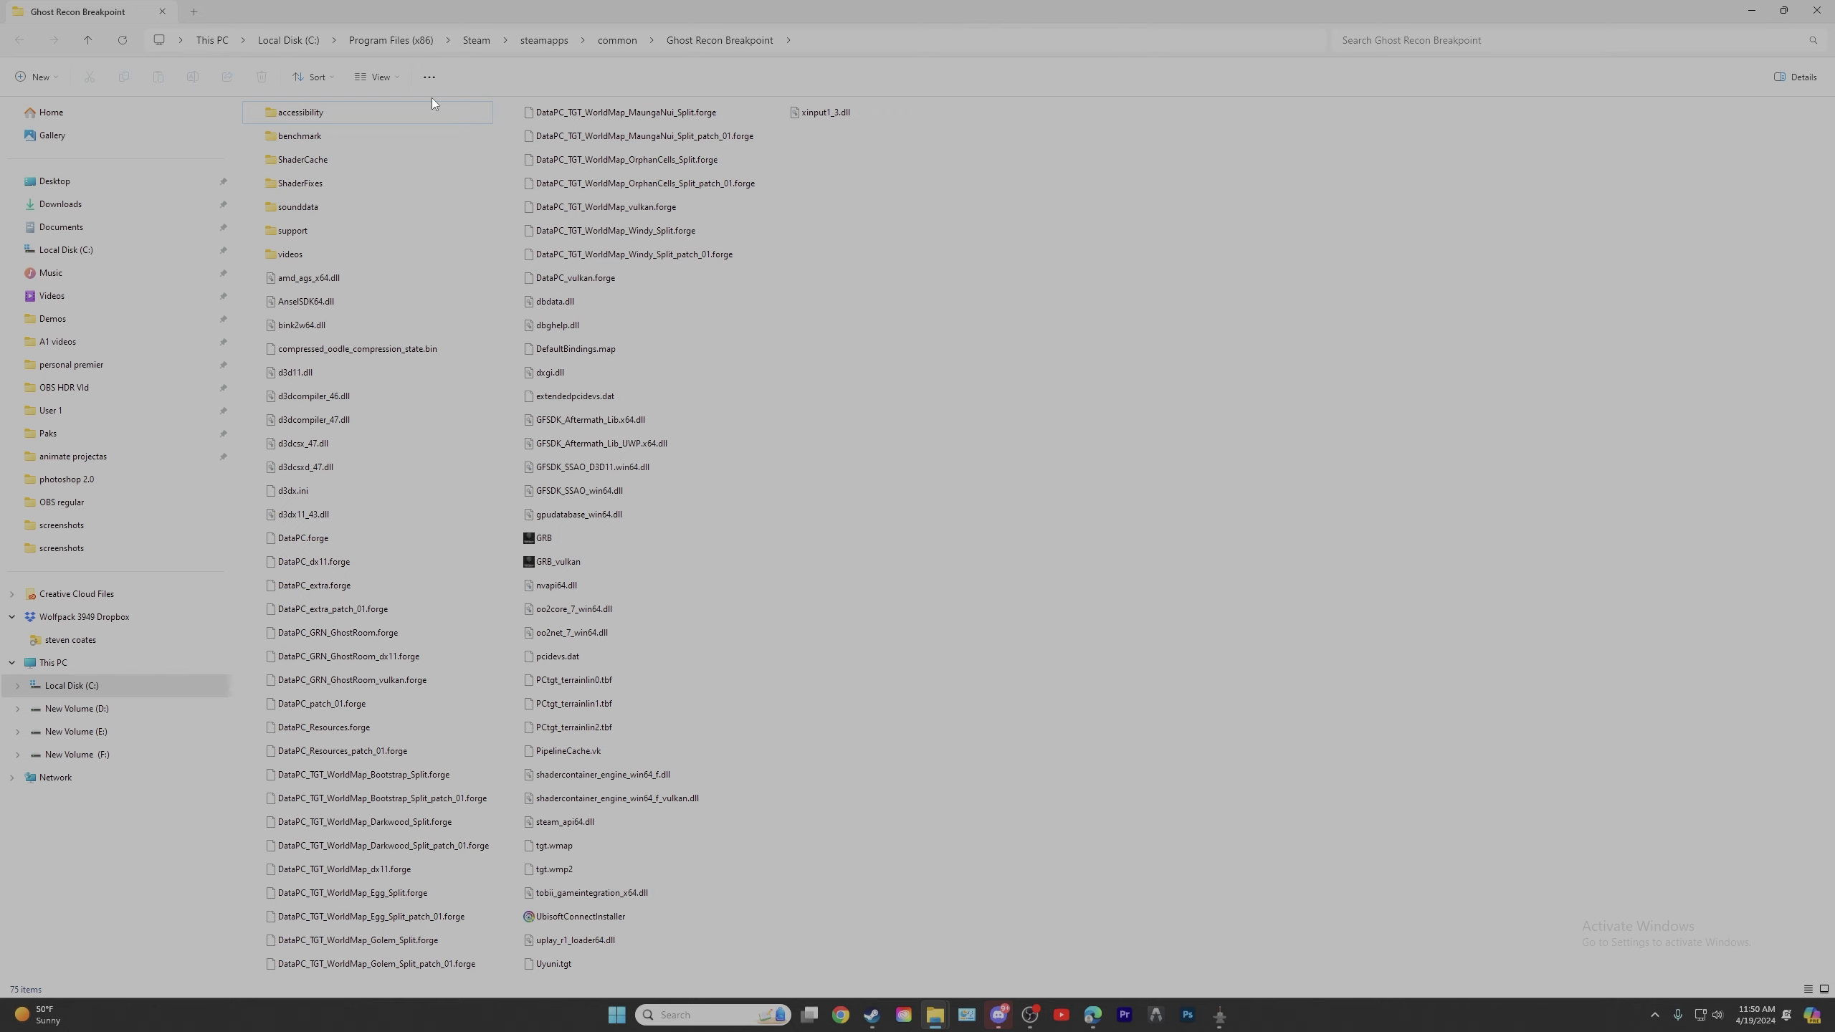
{"action": "left_click", "coordinate": [1816, 10]}
{"action": "left_click", "coordinate": [1704, 455]}
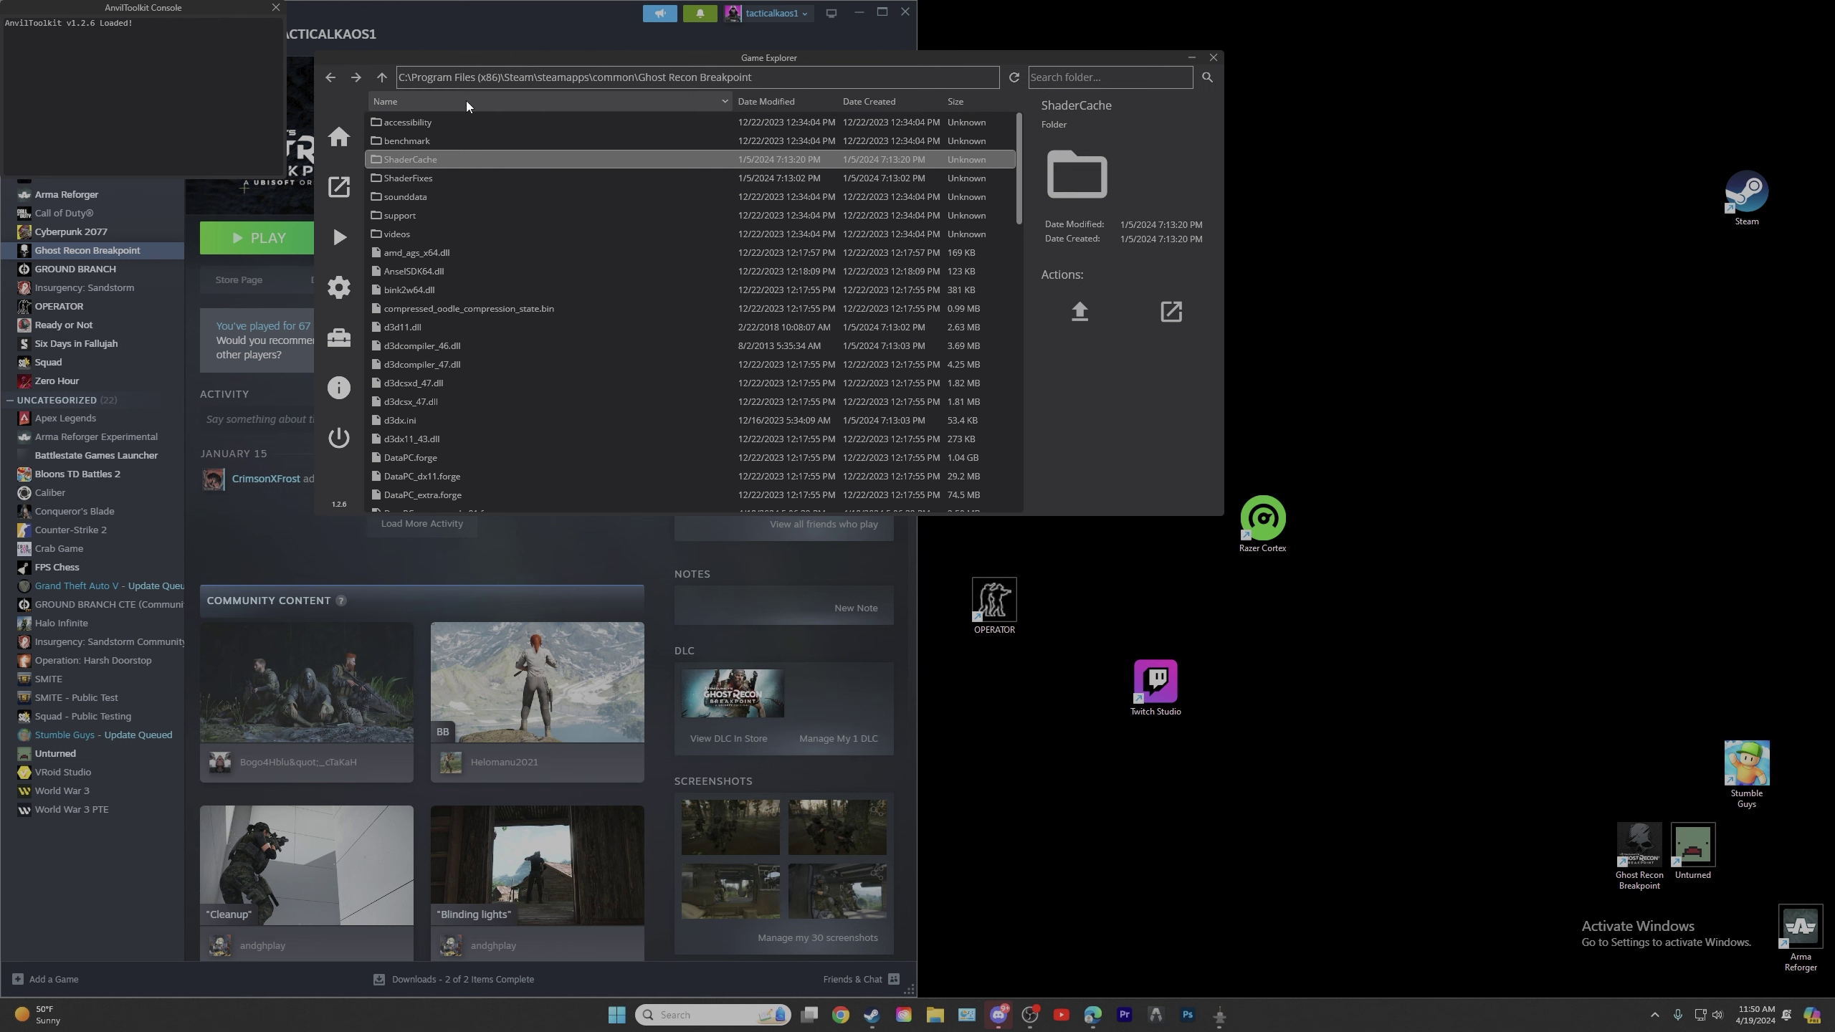
Move the Game Explorer clear of the console and unpack DataPC_patch_01.forge from the game folder.
{"action": "left_click_drag", "start_coordinate": [831, 52], "coordinate": [890, 173]}
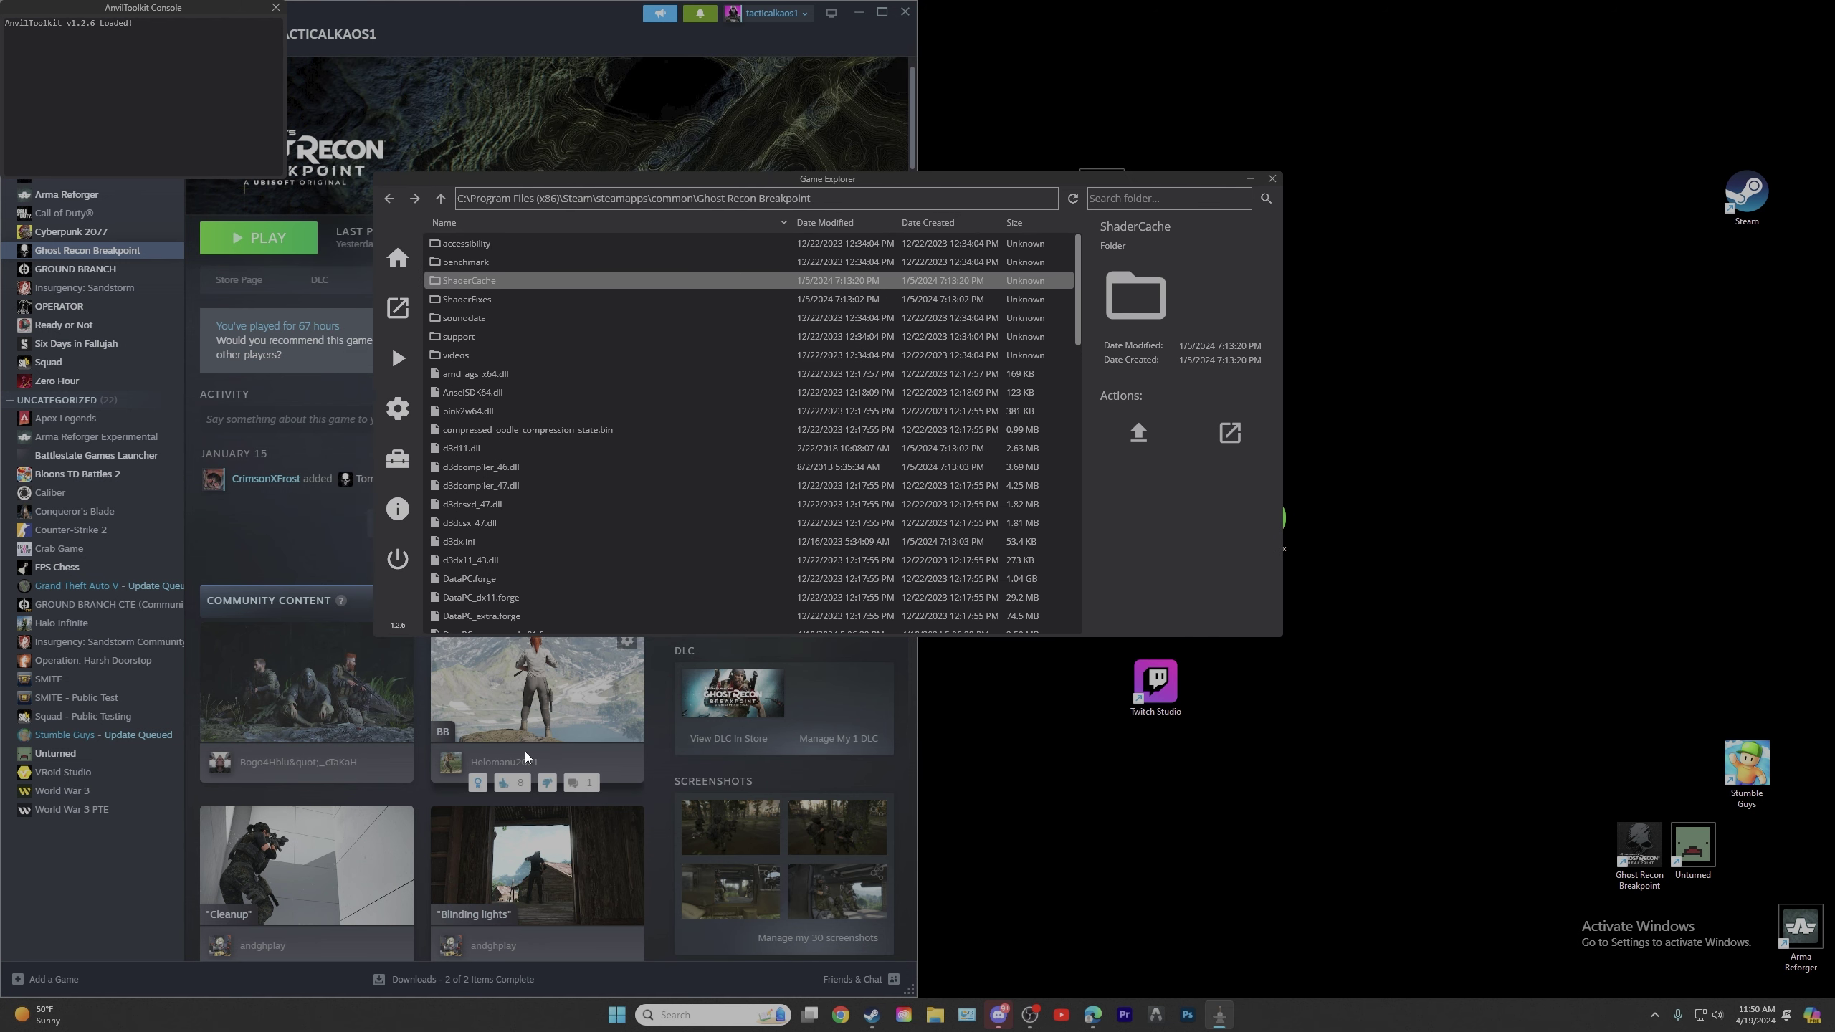
{"action": "scroll", "coordinate": [582, 547], "scroll_direction": "down", "scroll_amount": 1}
{"action": "scroll", "coordinate": [532, 555], "scroll_direction": "down", "scroll_amount": 1}
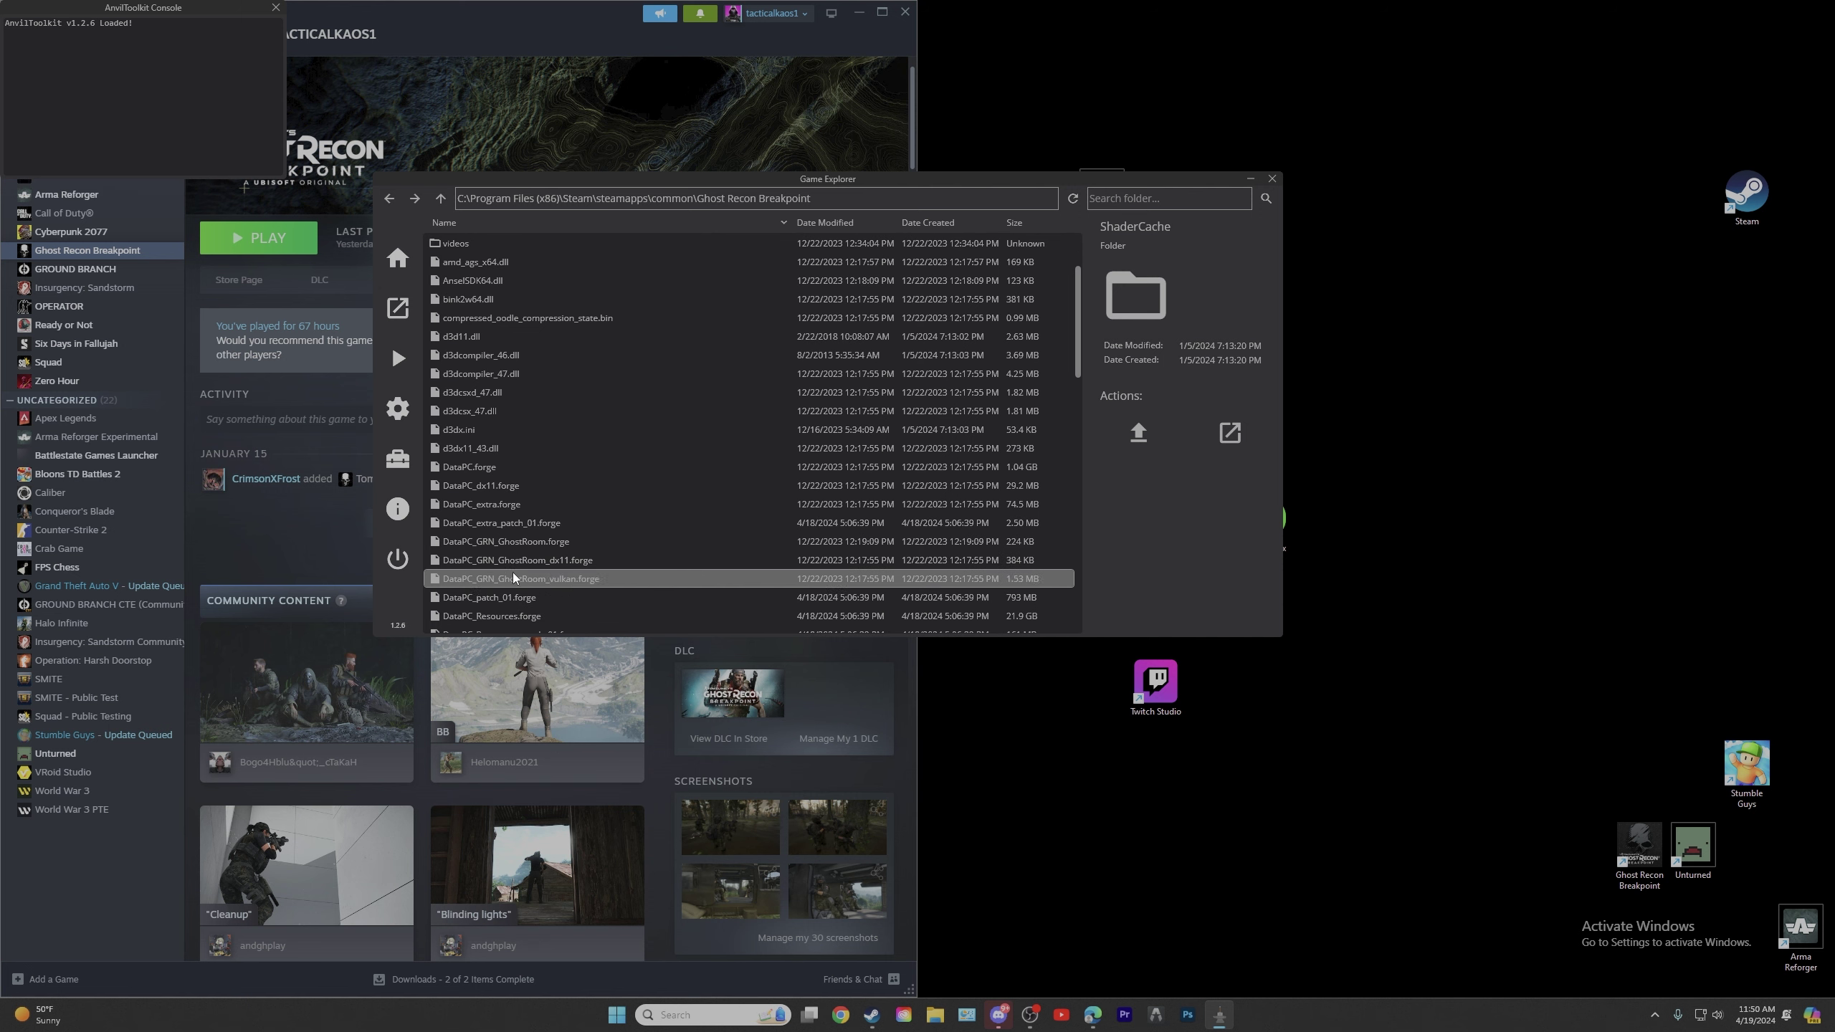
{"action": "right_click", "coordinate": [497, 599]}
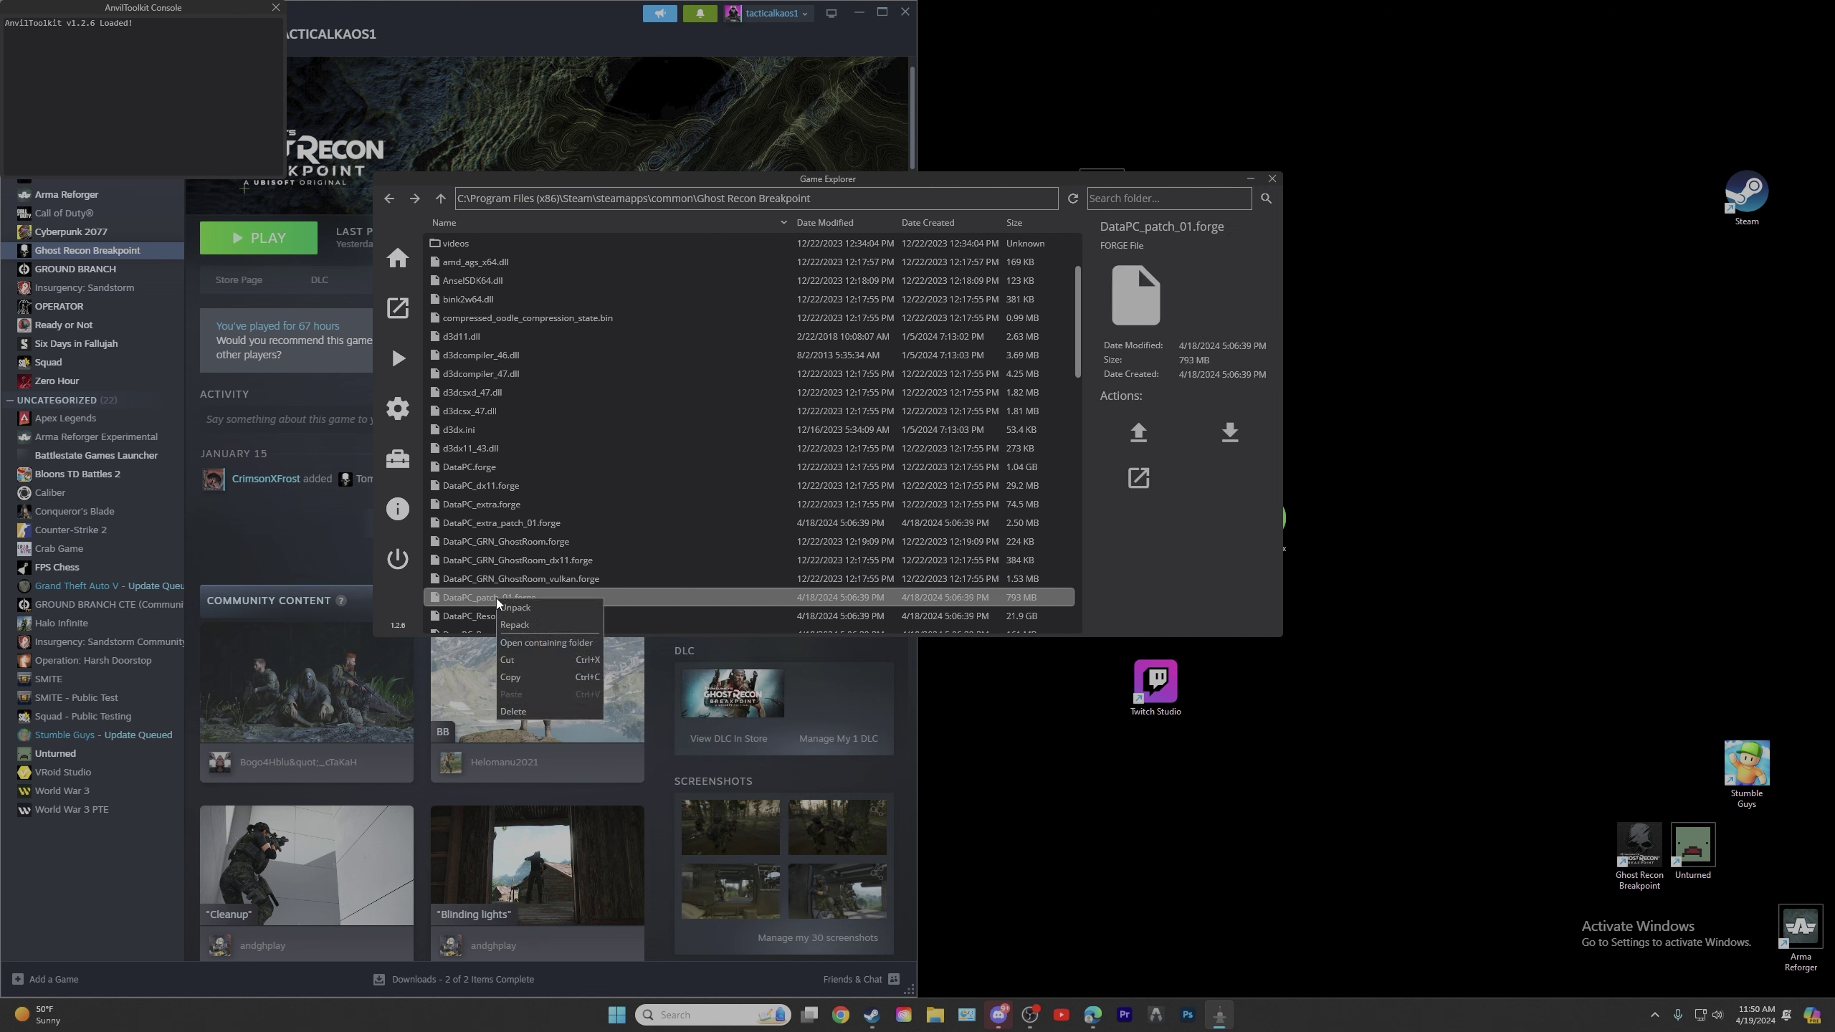
{"action": "left_click", "coordinate": [531, 607]}
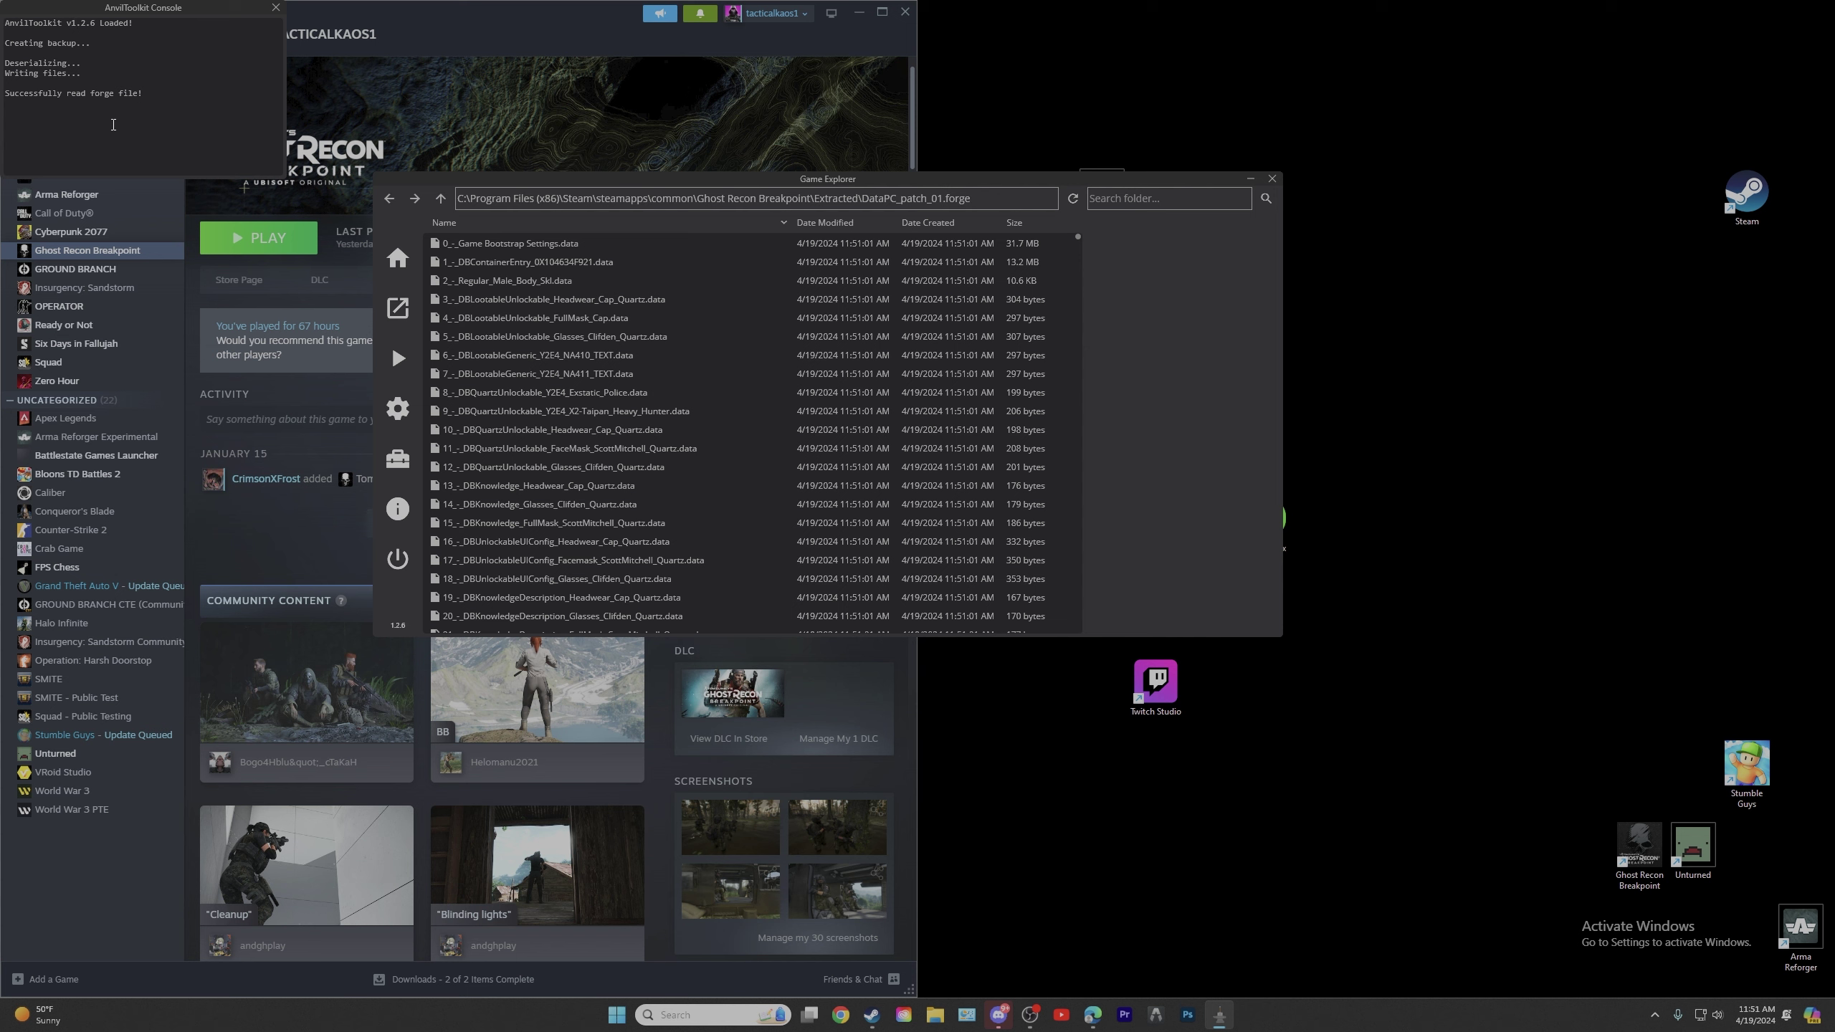
Return to the Ghost Recon Breakpoint folder in the Game Explorer and unpack DataPC_Resources_patch_01.forge.
{"action": "left_click", "coordinate": [440, 199]}
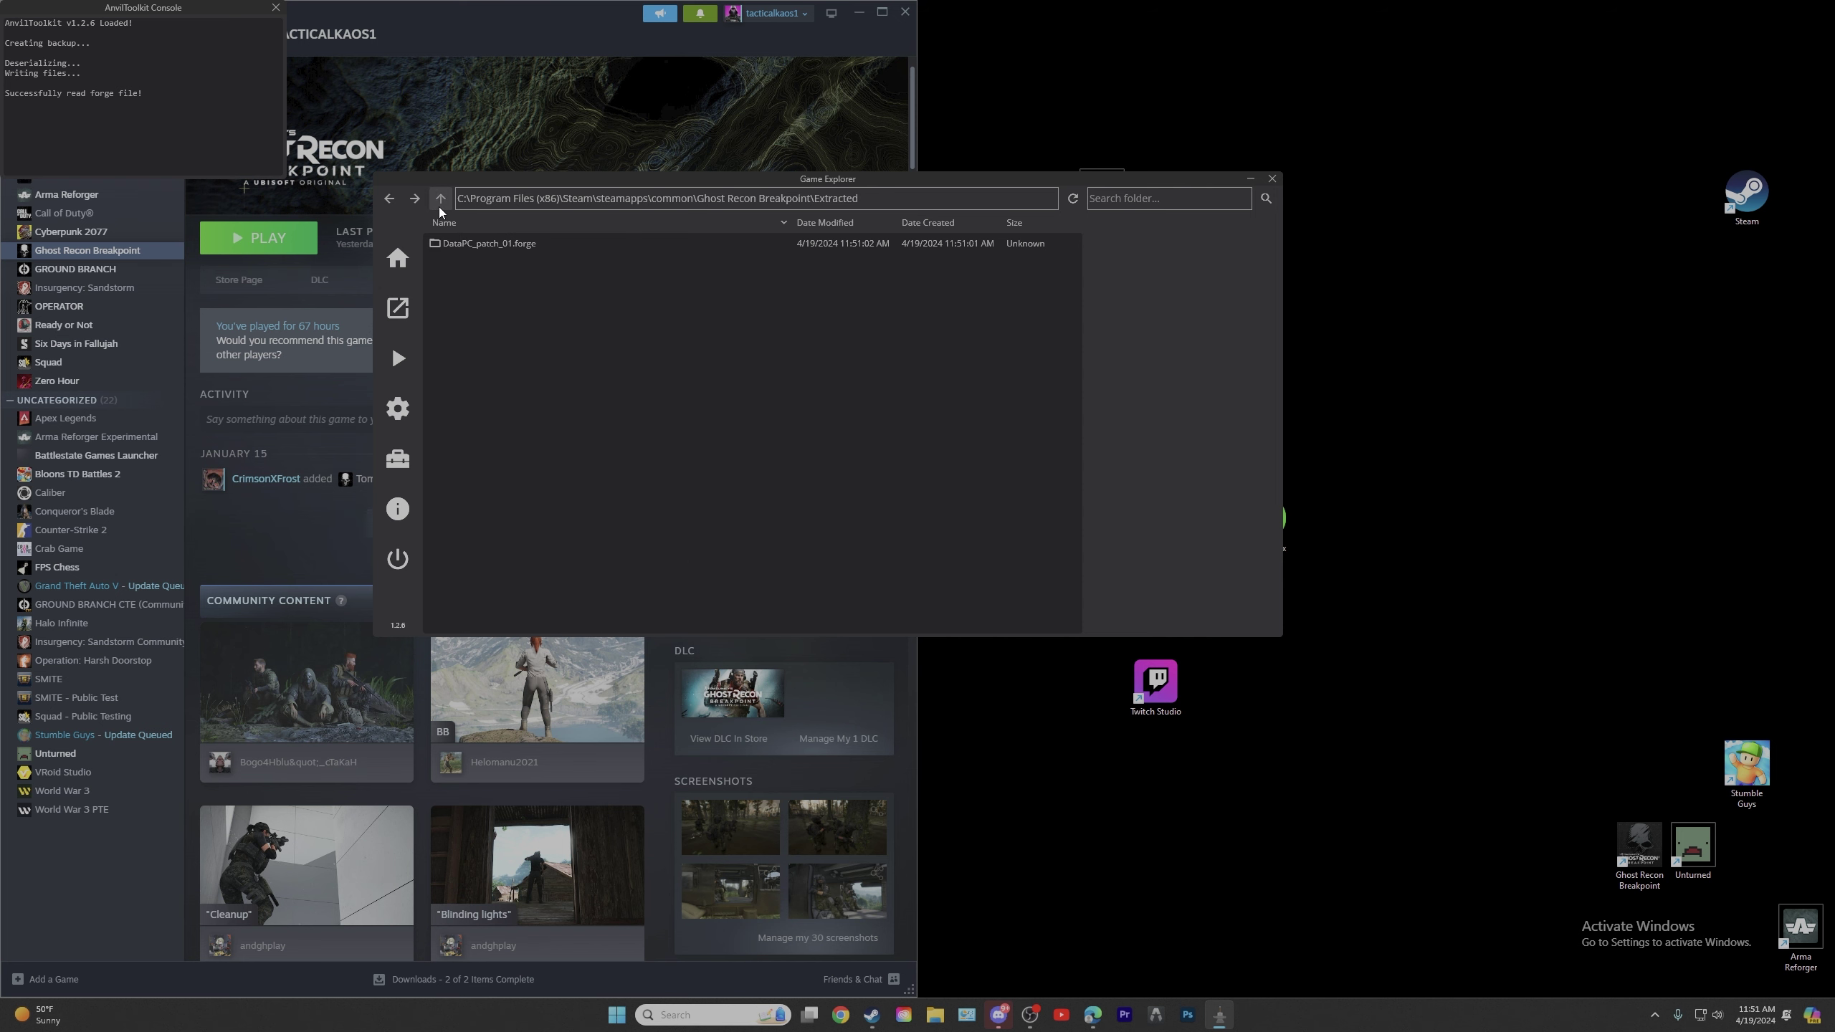
{"action": "left_click", "coordinate": [440, 199]}
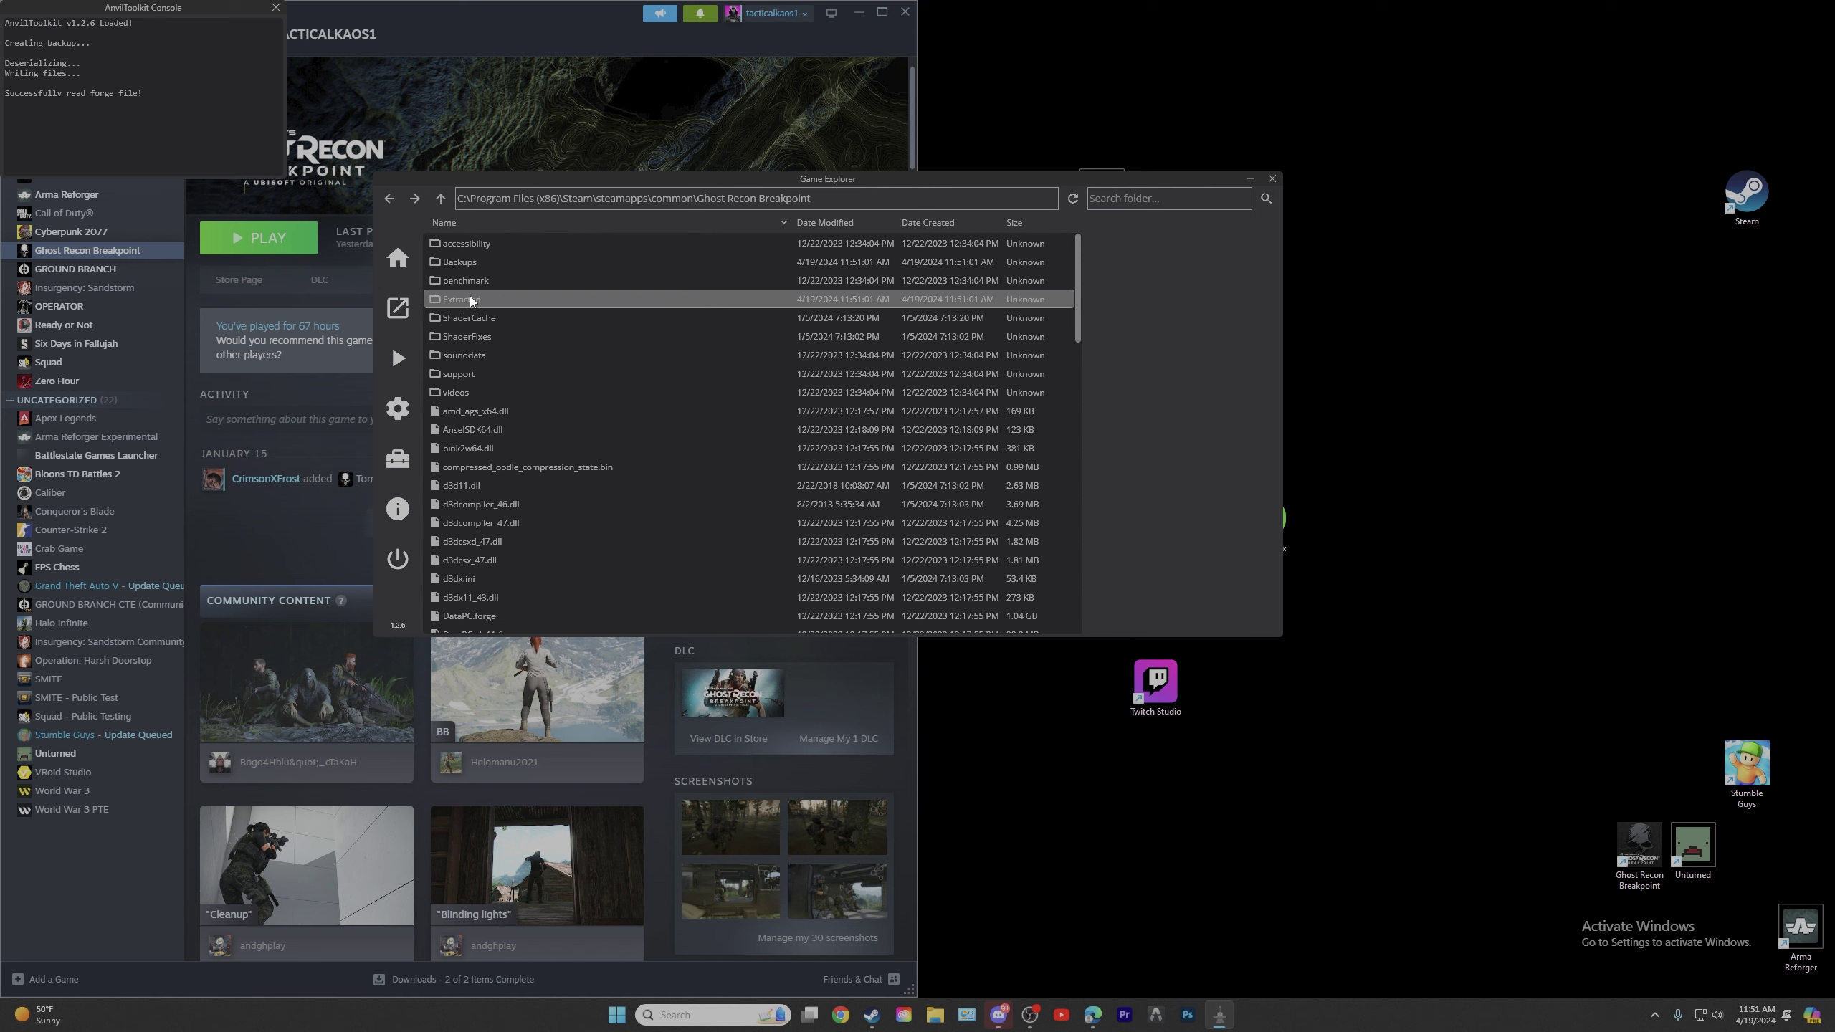
{"action": "scroll", "coordinate": [524, 453], "scroll_direction": "down", "scroll_amount": 1}
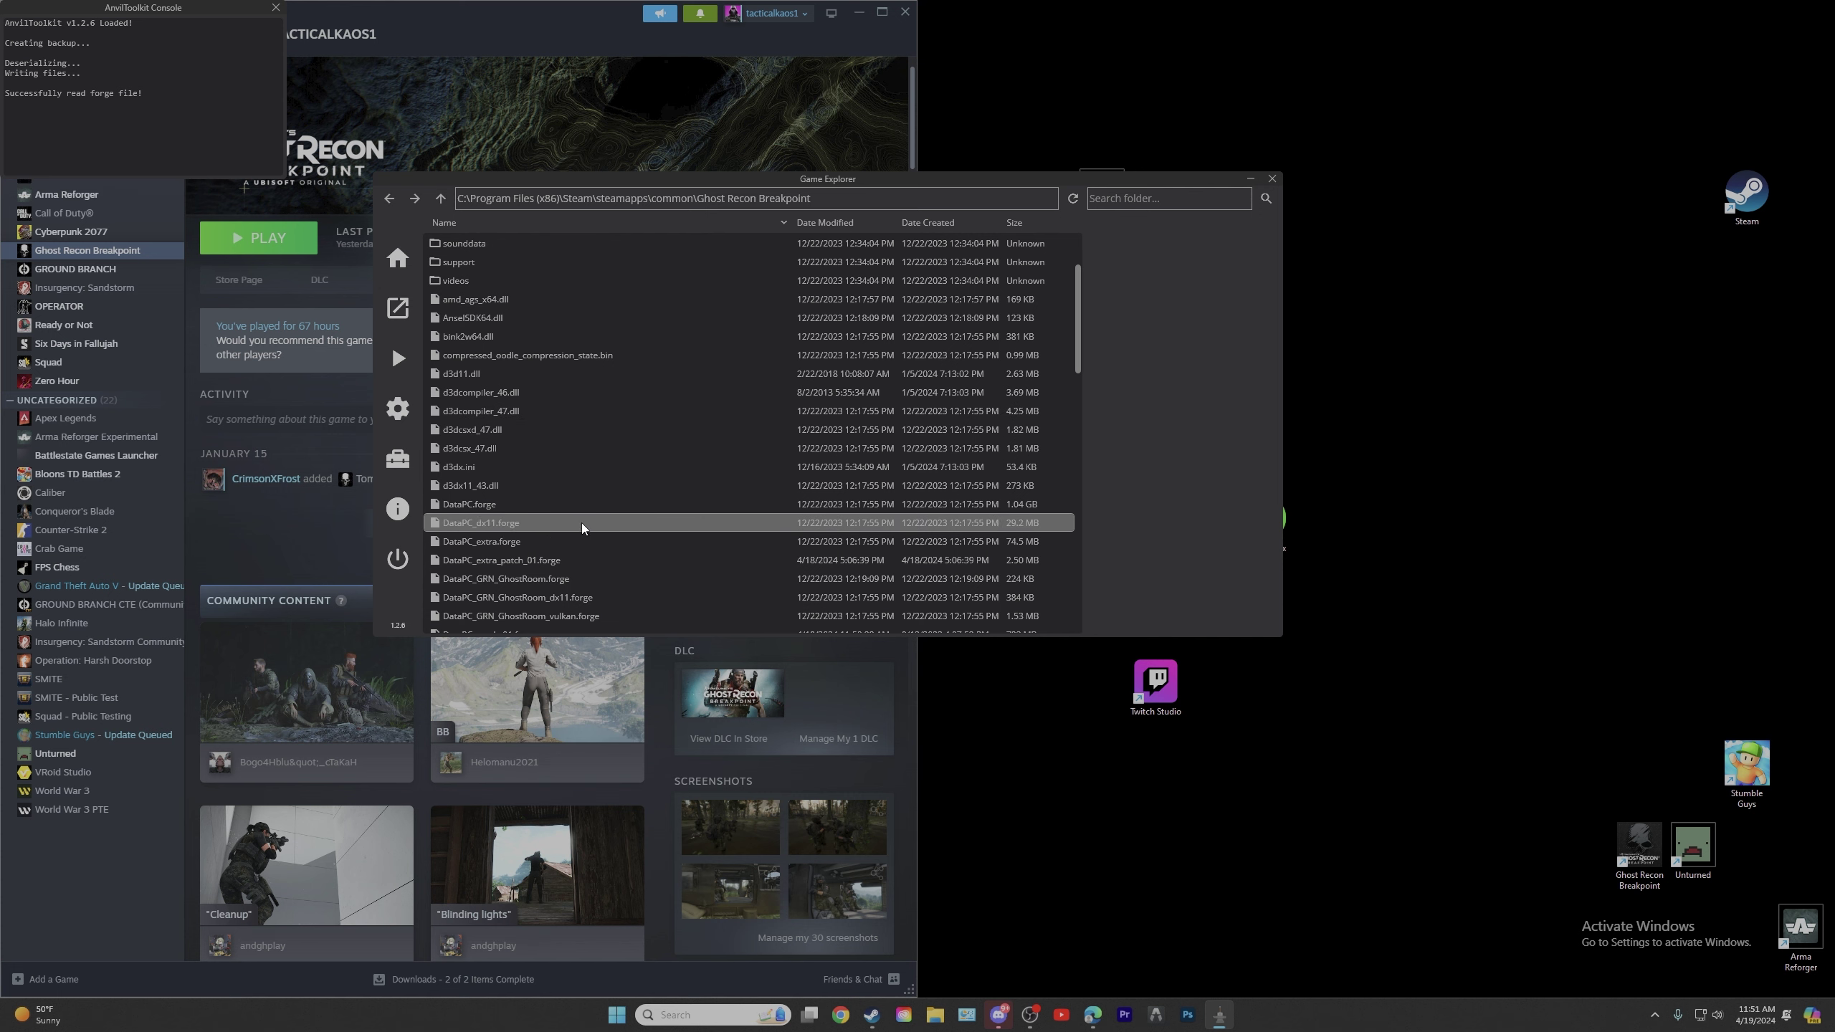
{"action": "scroll", "coordinate": [551, 532], "scroll_direction": "down", "scroll_amount": 2}
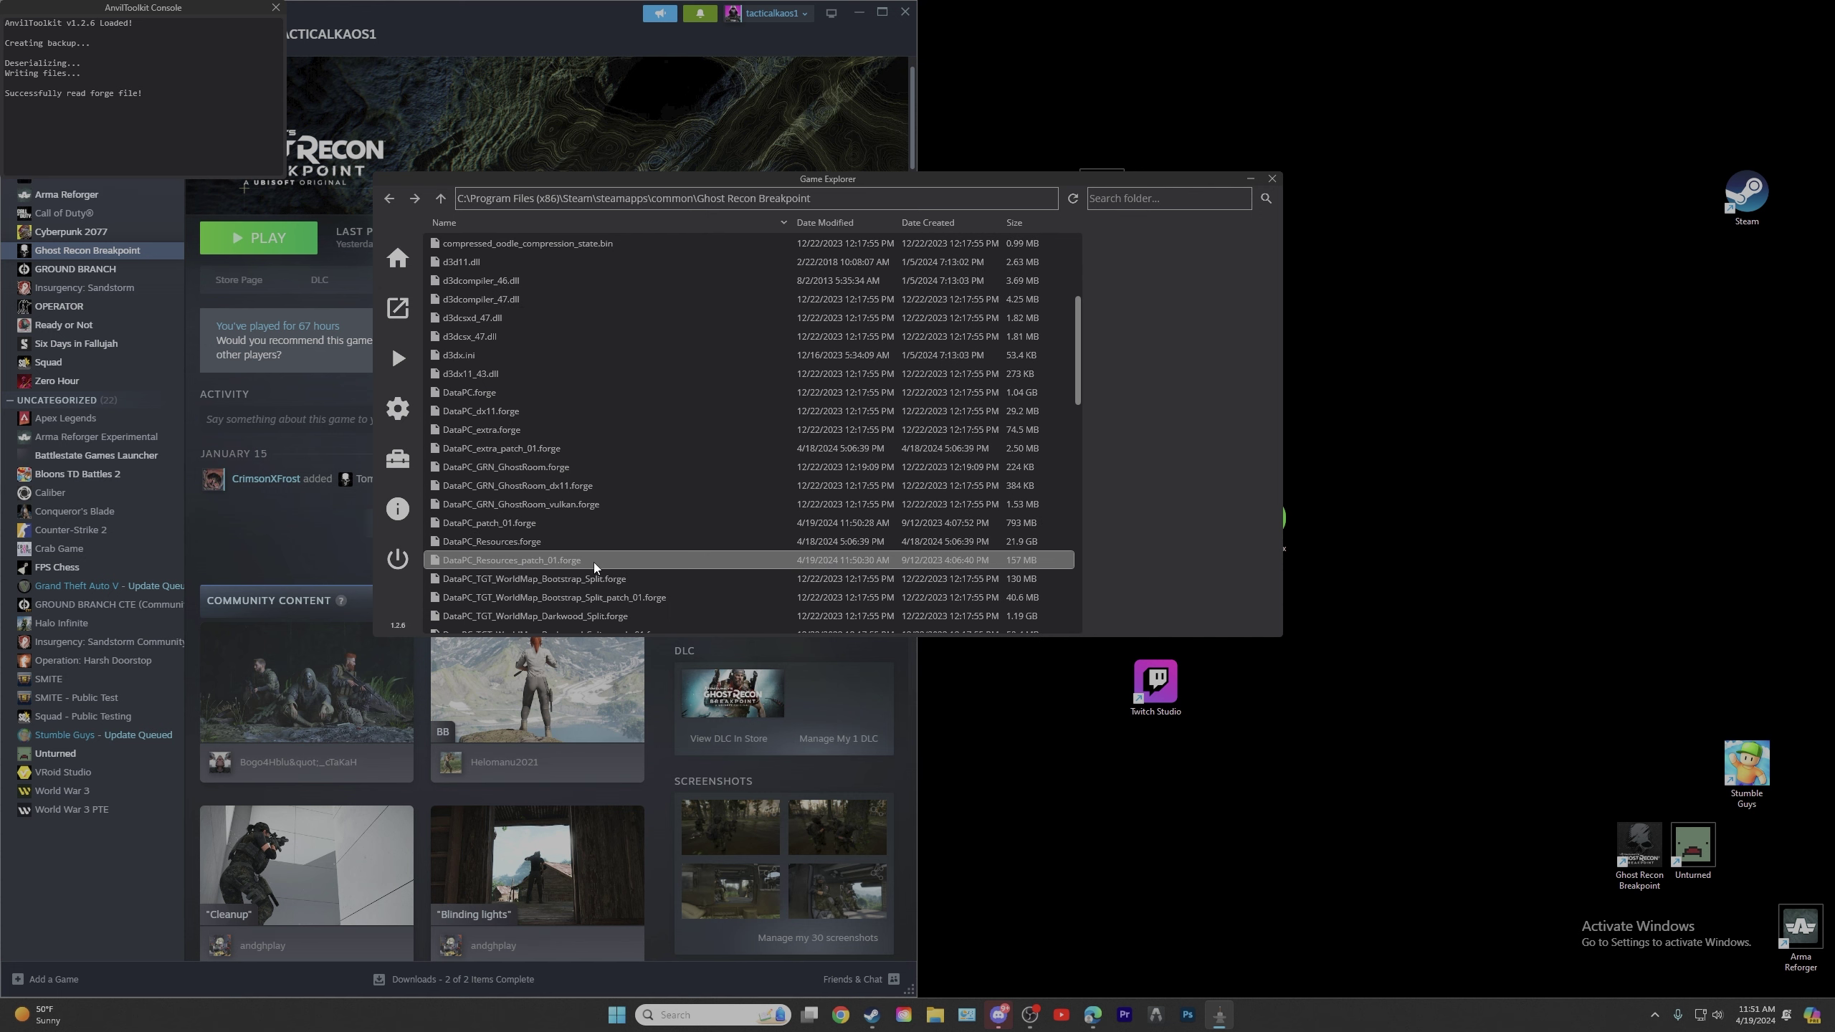
{"action": "right_click", "coordinate": [487, 556]}
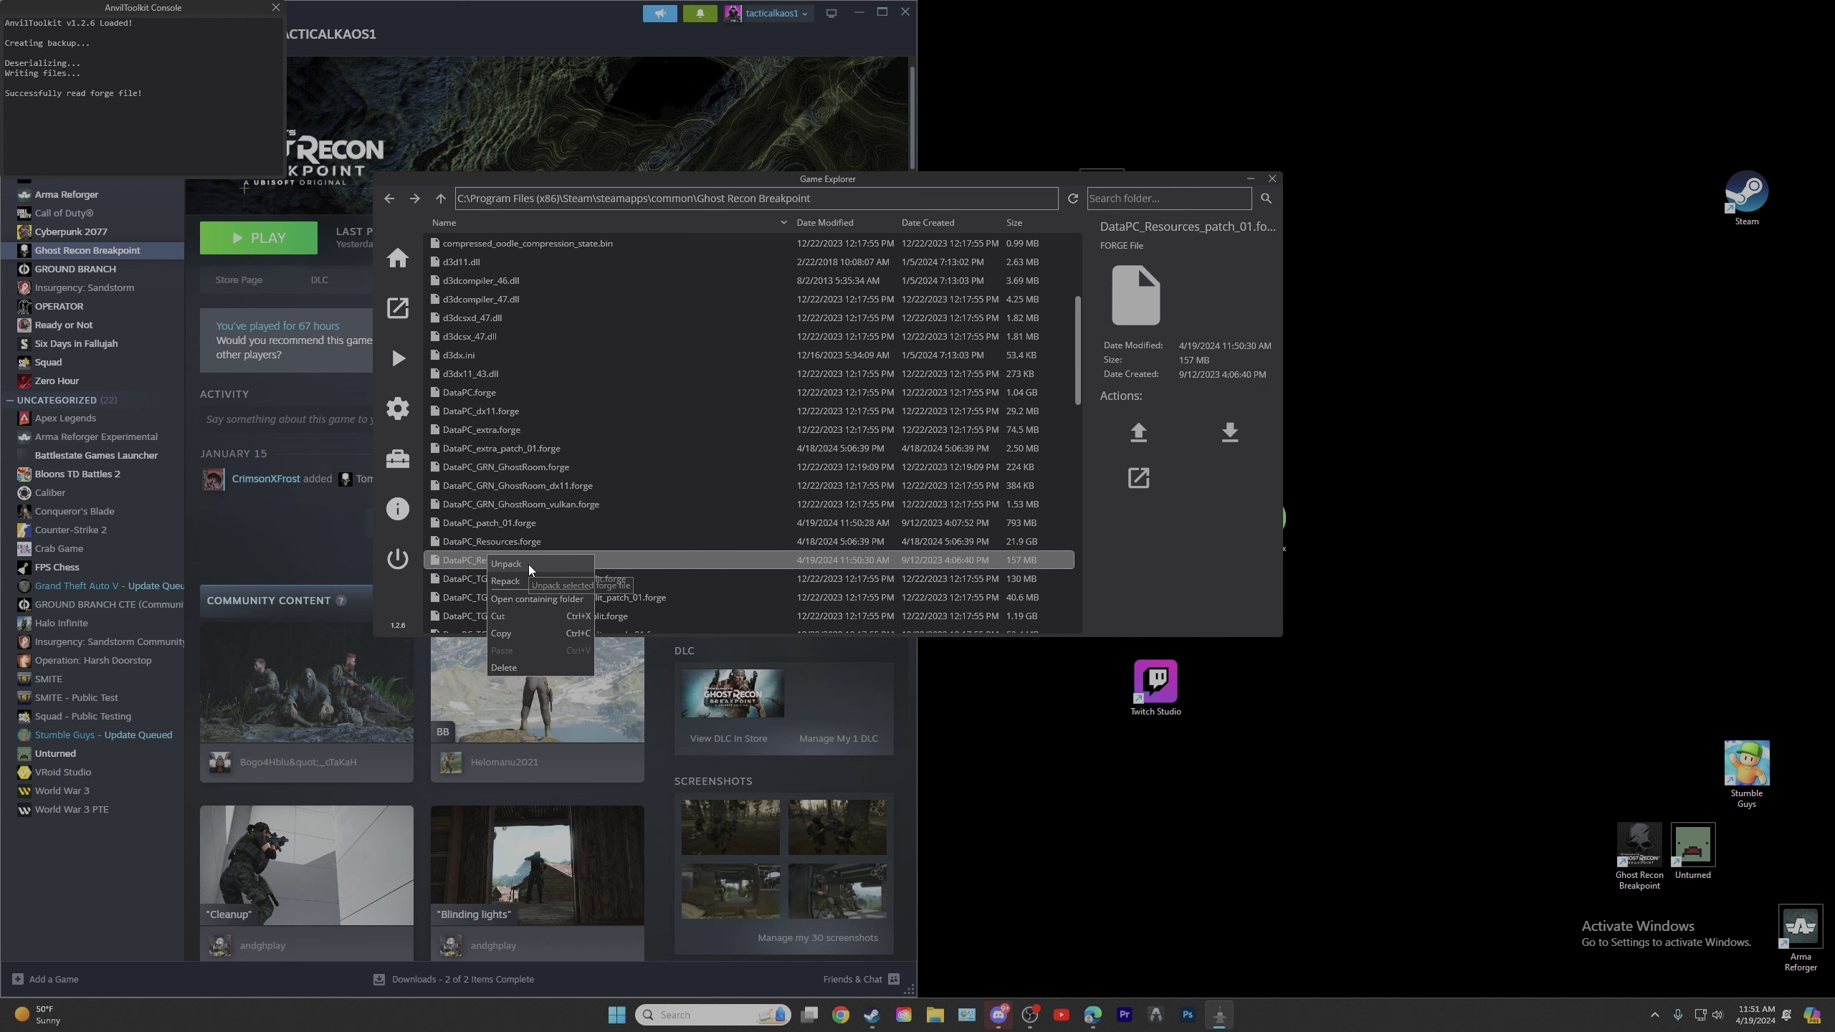
{"action": "left_click", "coordinate": [527, 566]}
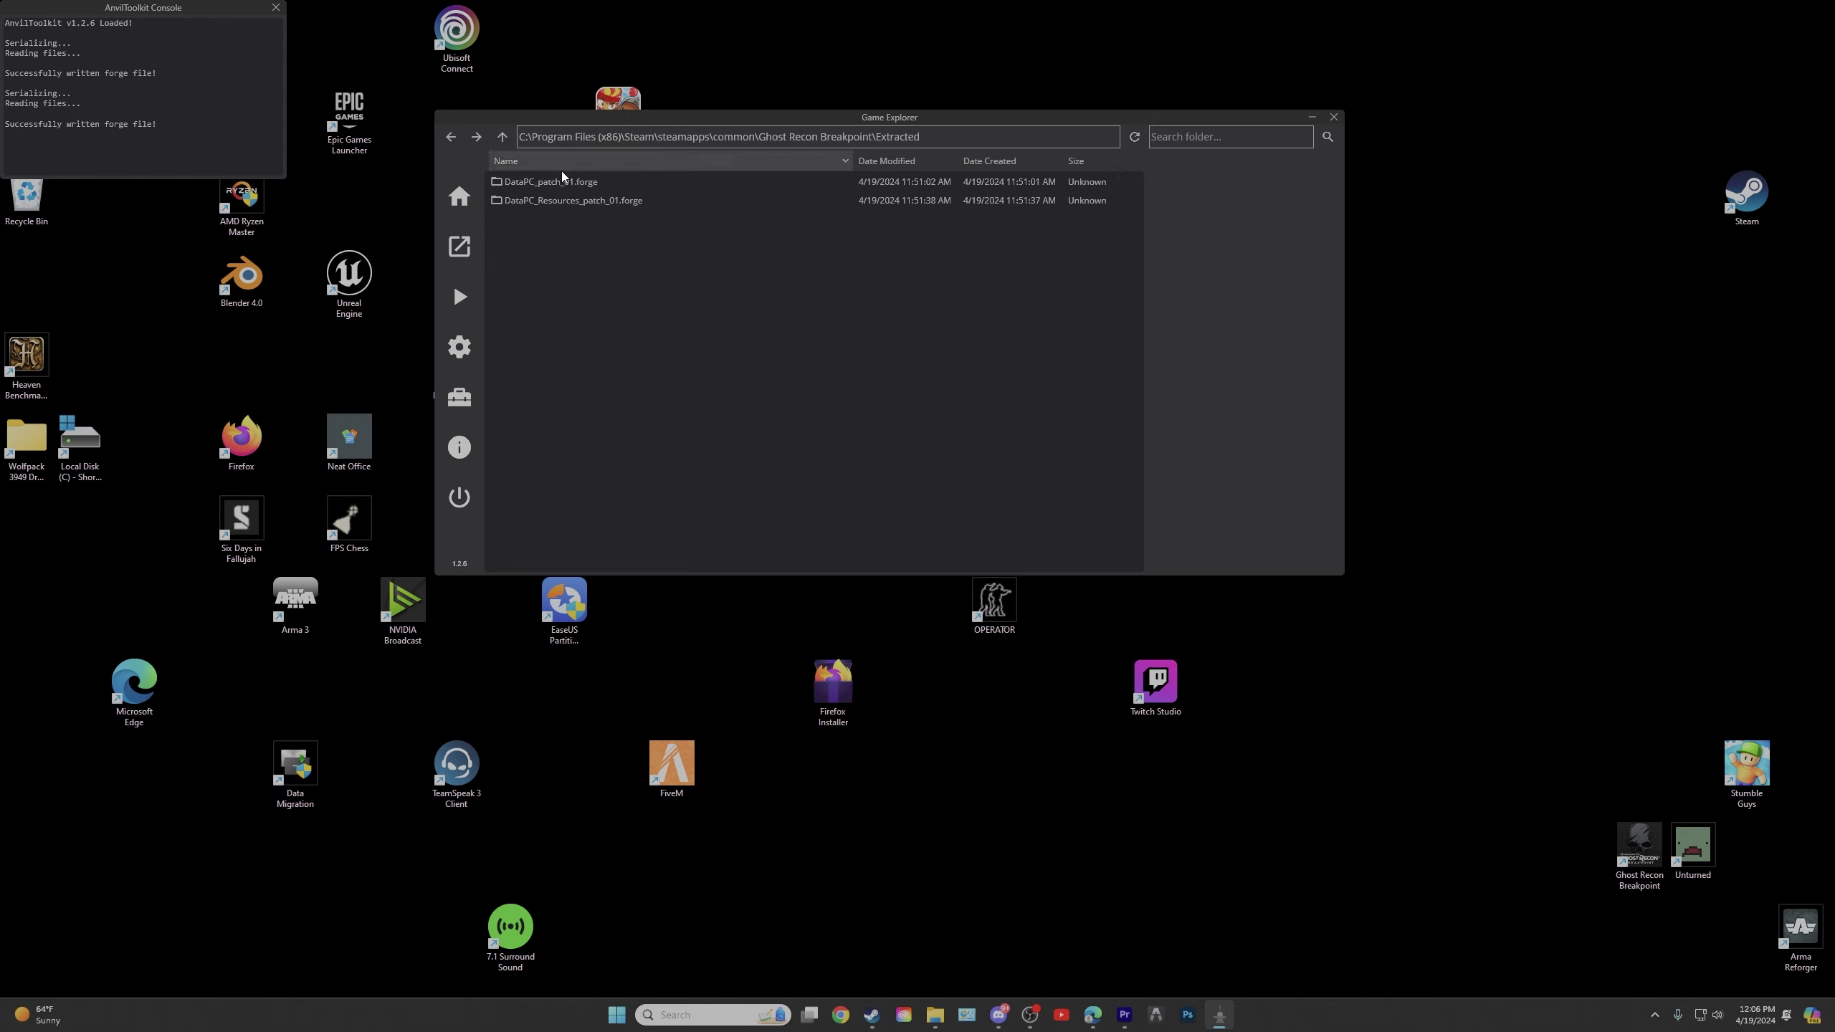
Look at the Repack option of the extracted DataPC_patch_01.forge and DataPC_Resources_patch_01.forge folders, and return to the game folder.
{"action": "right_click", "coordinate": [554, 187]}
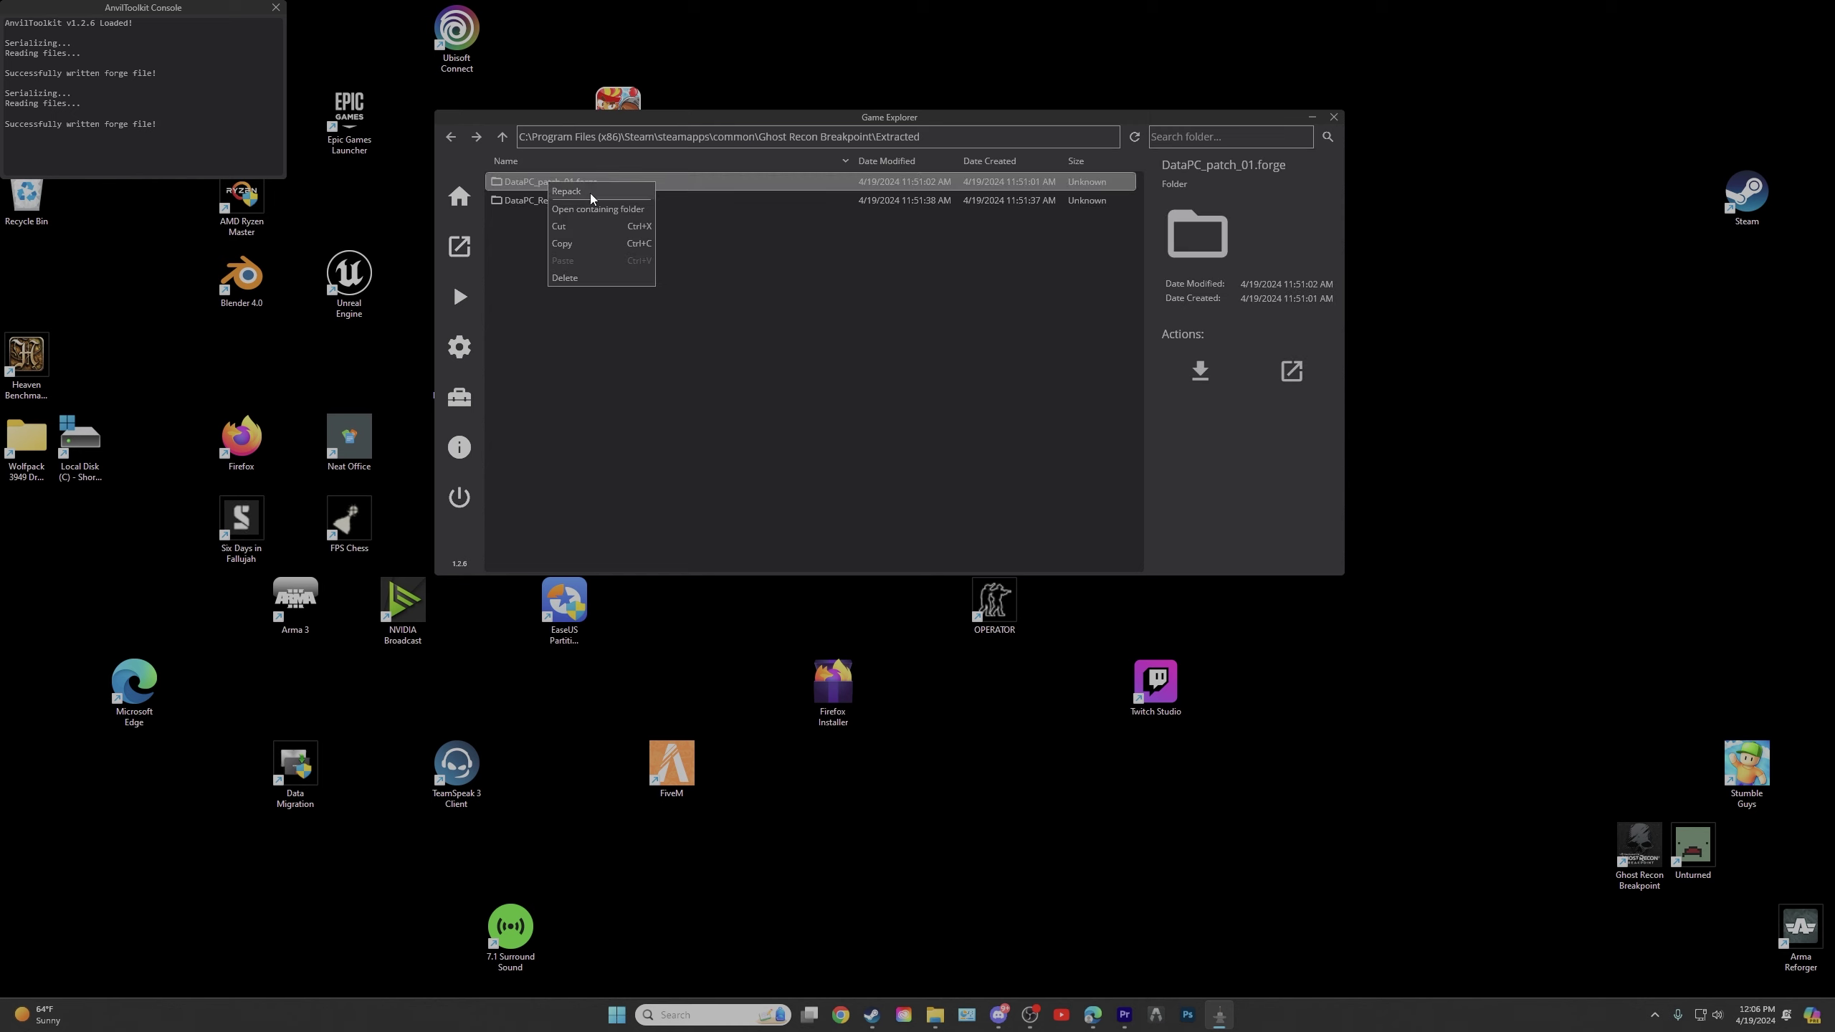
{"action": "left_click", "coordinate": [524, 201]}
{"action": "right_click", "coordinate": [538, 204]}
{"action": "left_click", "coordinate": [640, 214]}
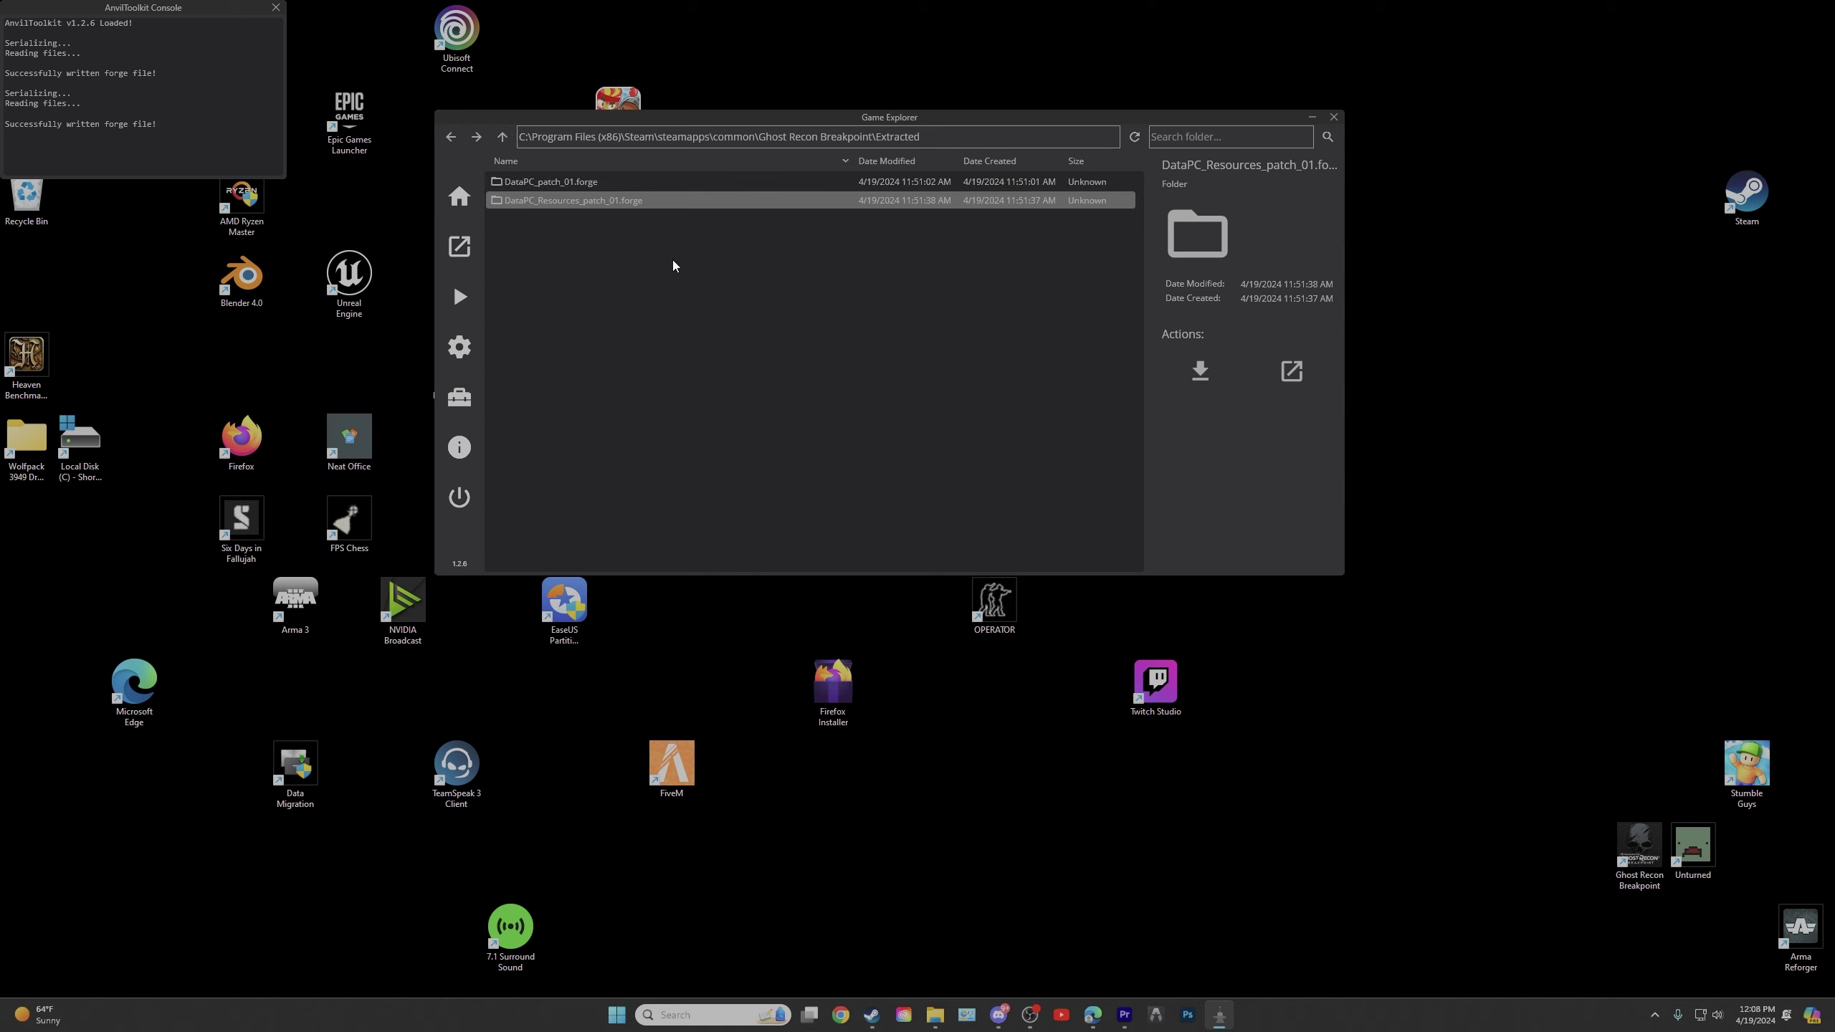
{"action": "left_click", "coordinate": [504, 135]}
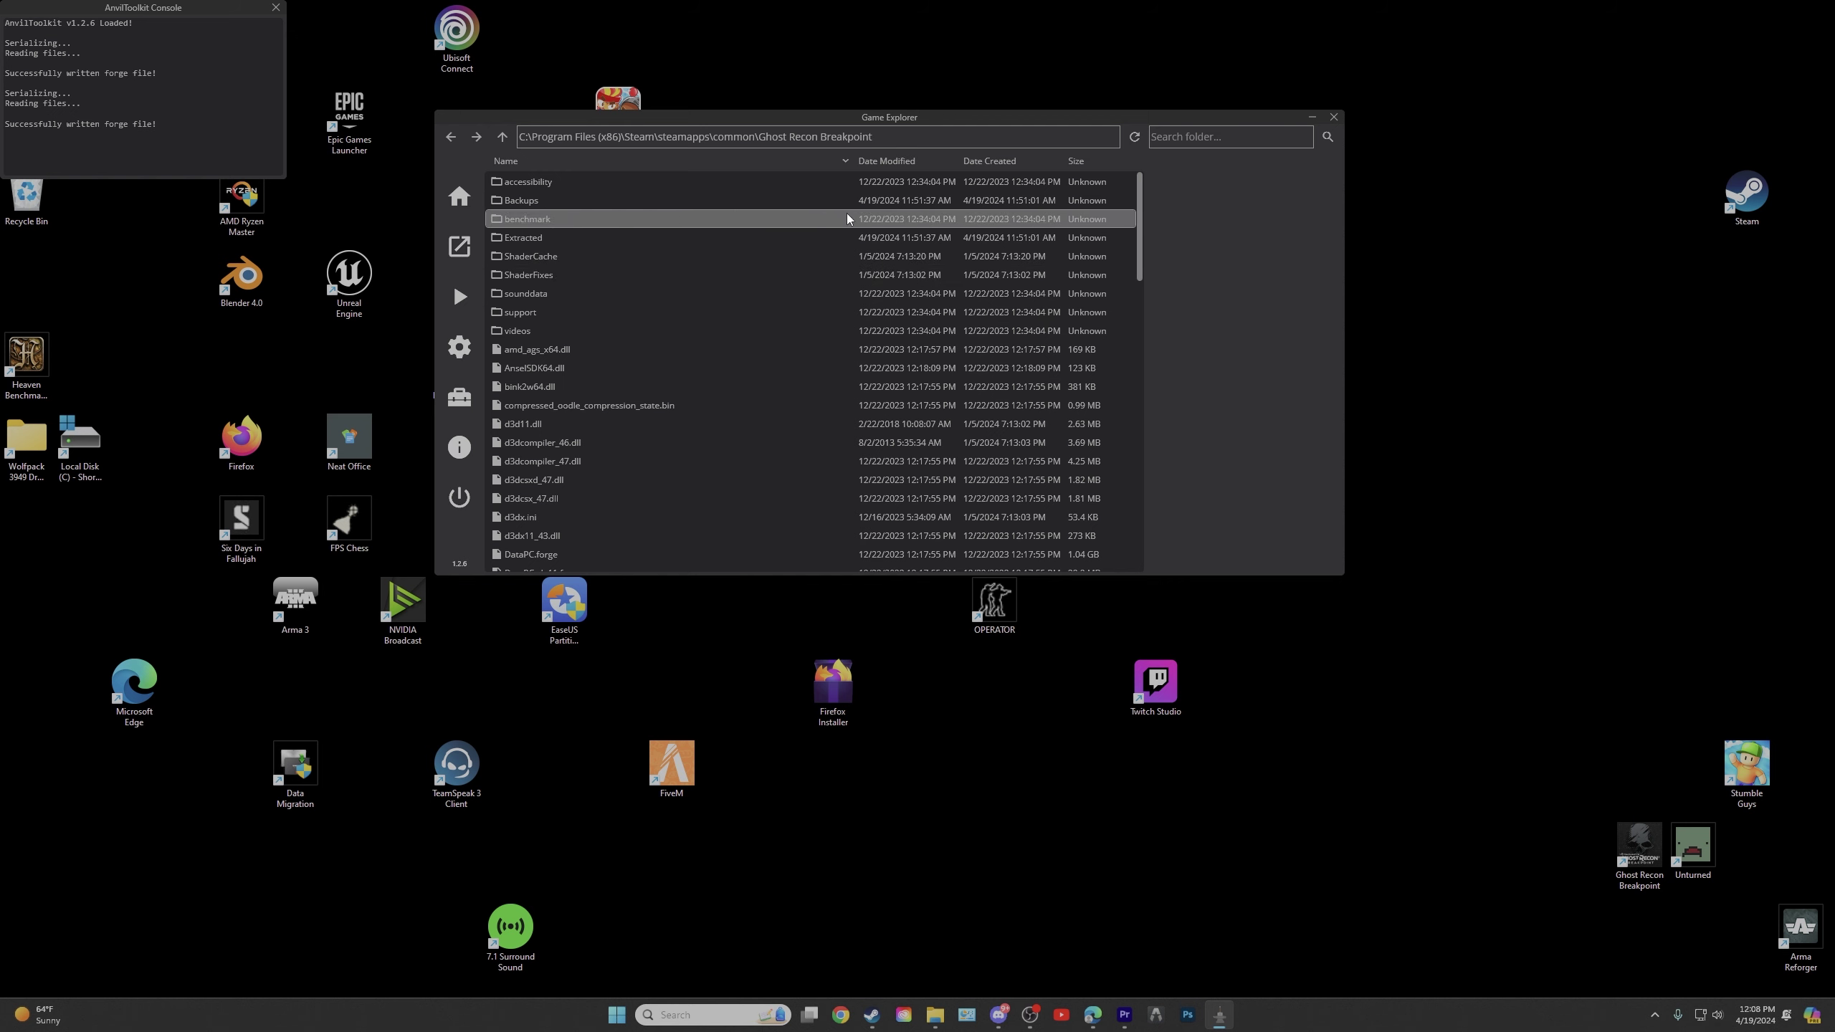
Switch to the Nexus Mods page in Edge and browse the new Ghost Recon Breakpoint mods of this week.
{"action": "key", "text": "alt+Tab"}
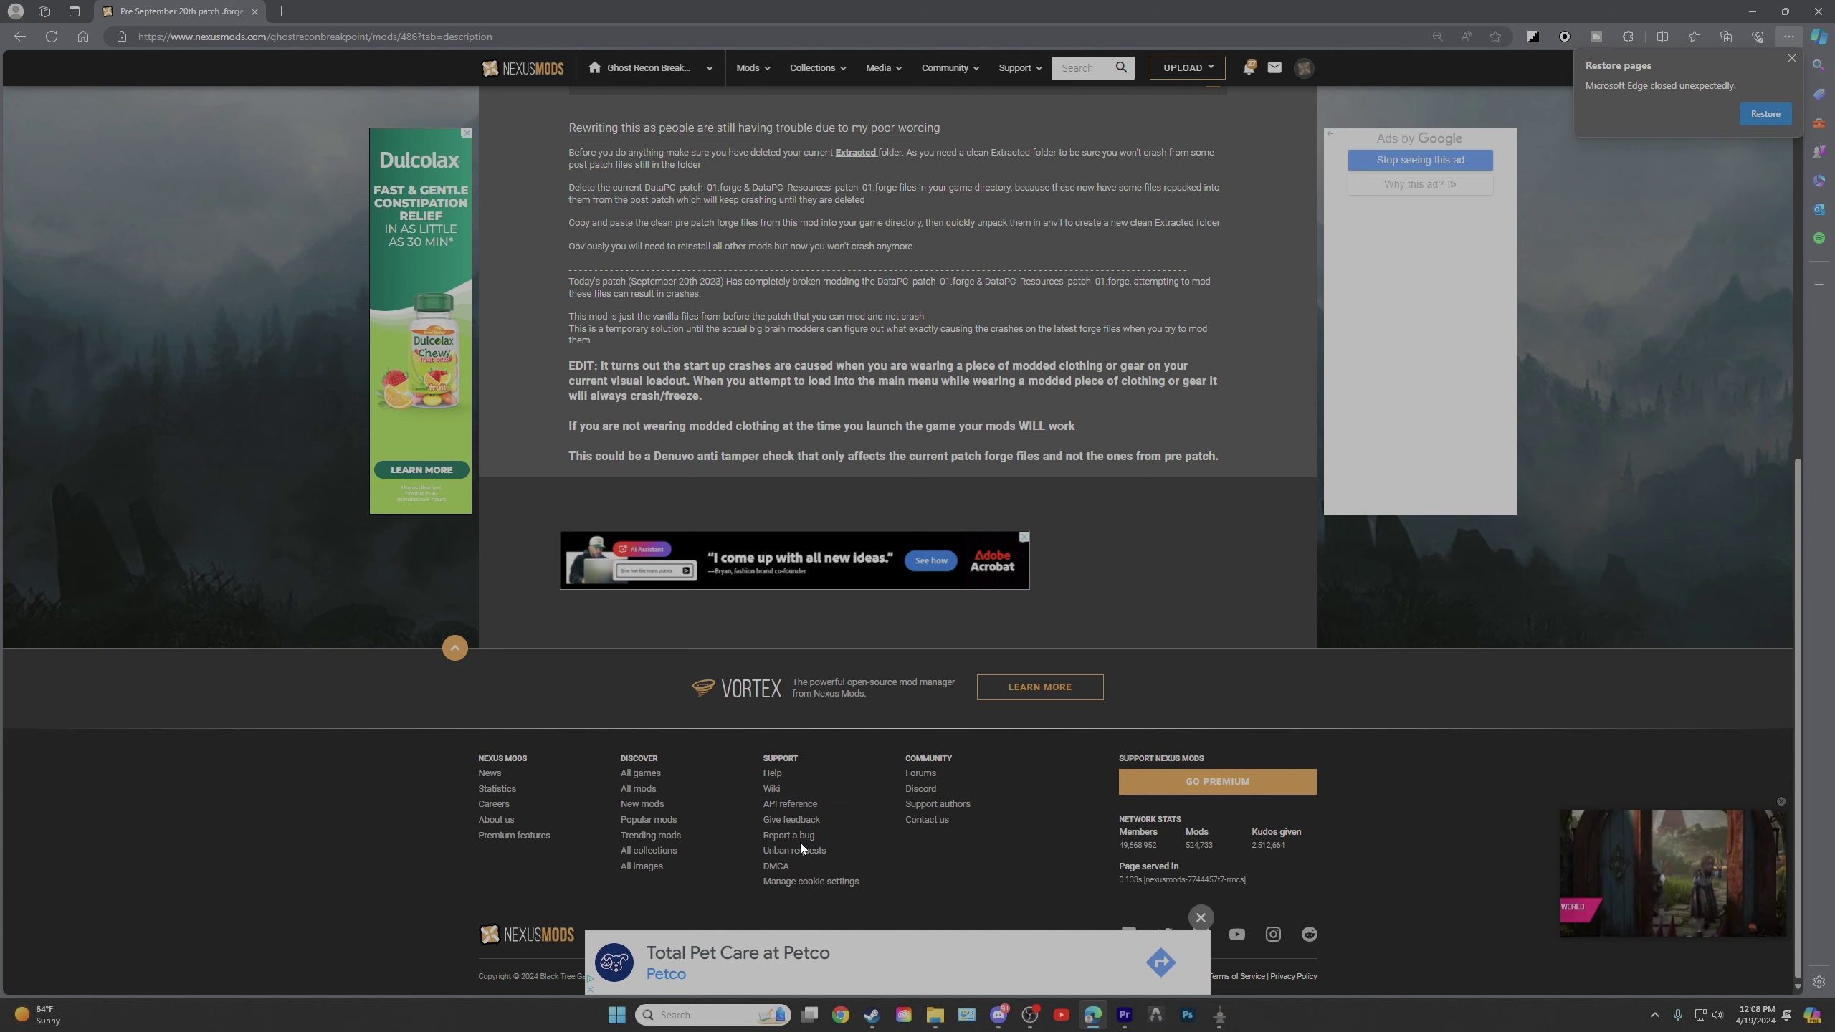
{"action": "scroll", "coordinate": [800, 843], "scroll_direction": "up", "scroll_amount": 2}
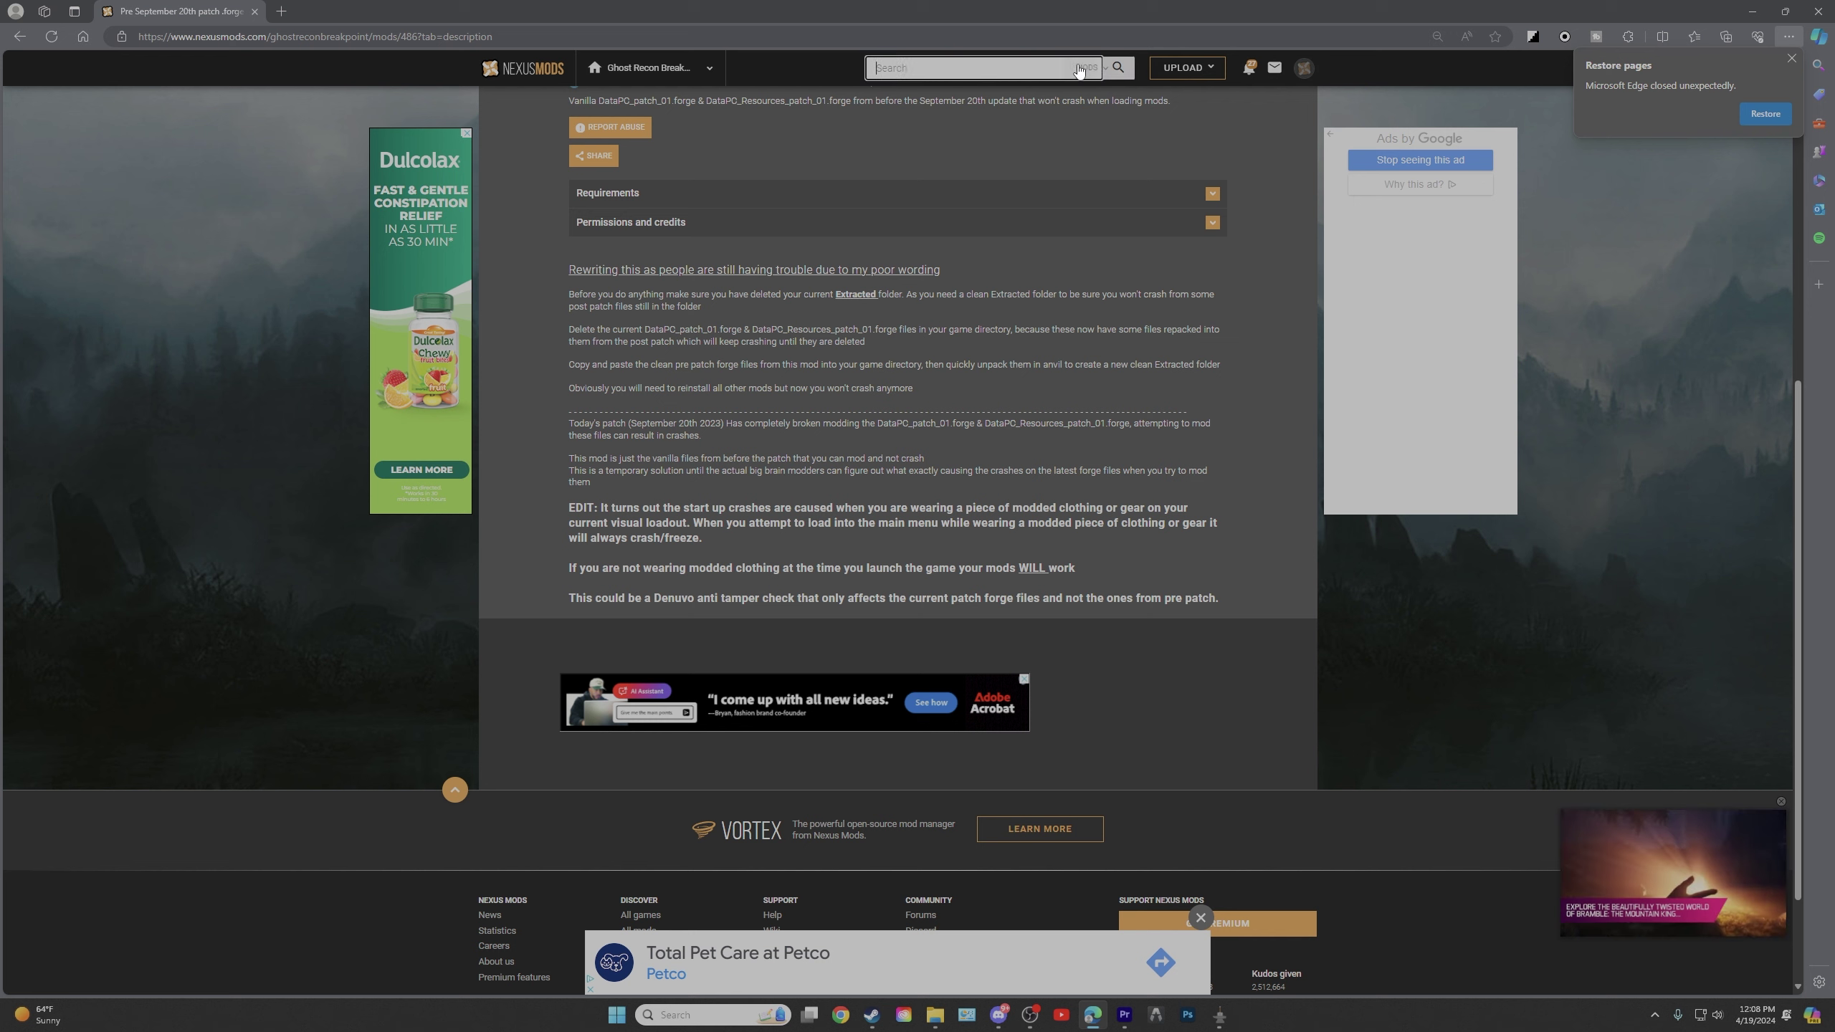
{"action": "scroll", "coordinate": [728, 149], "scroll_direction": "up", "scroll_amount": 8}
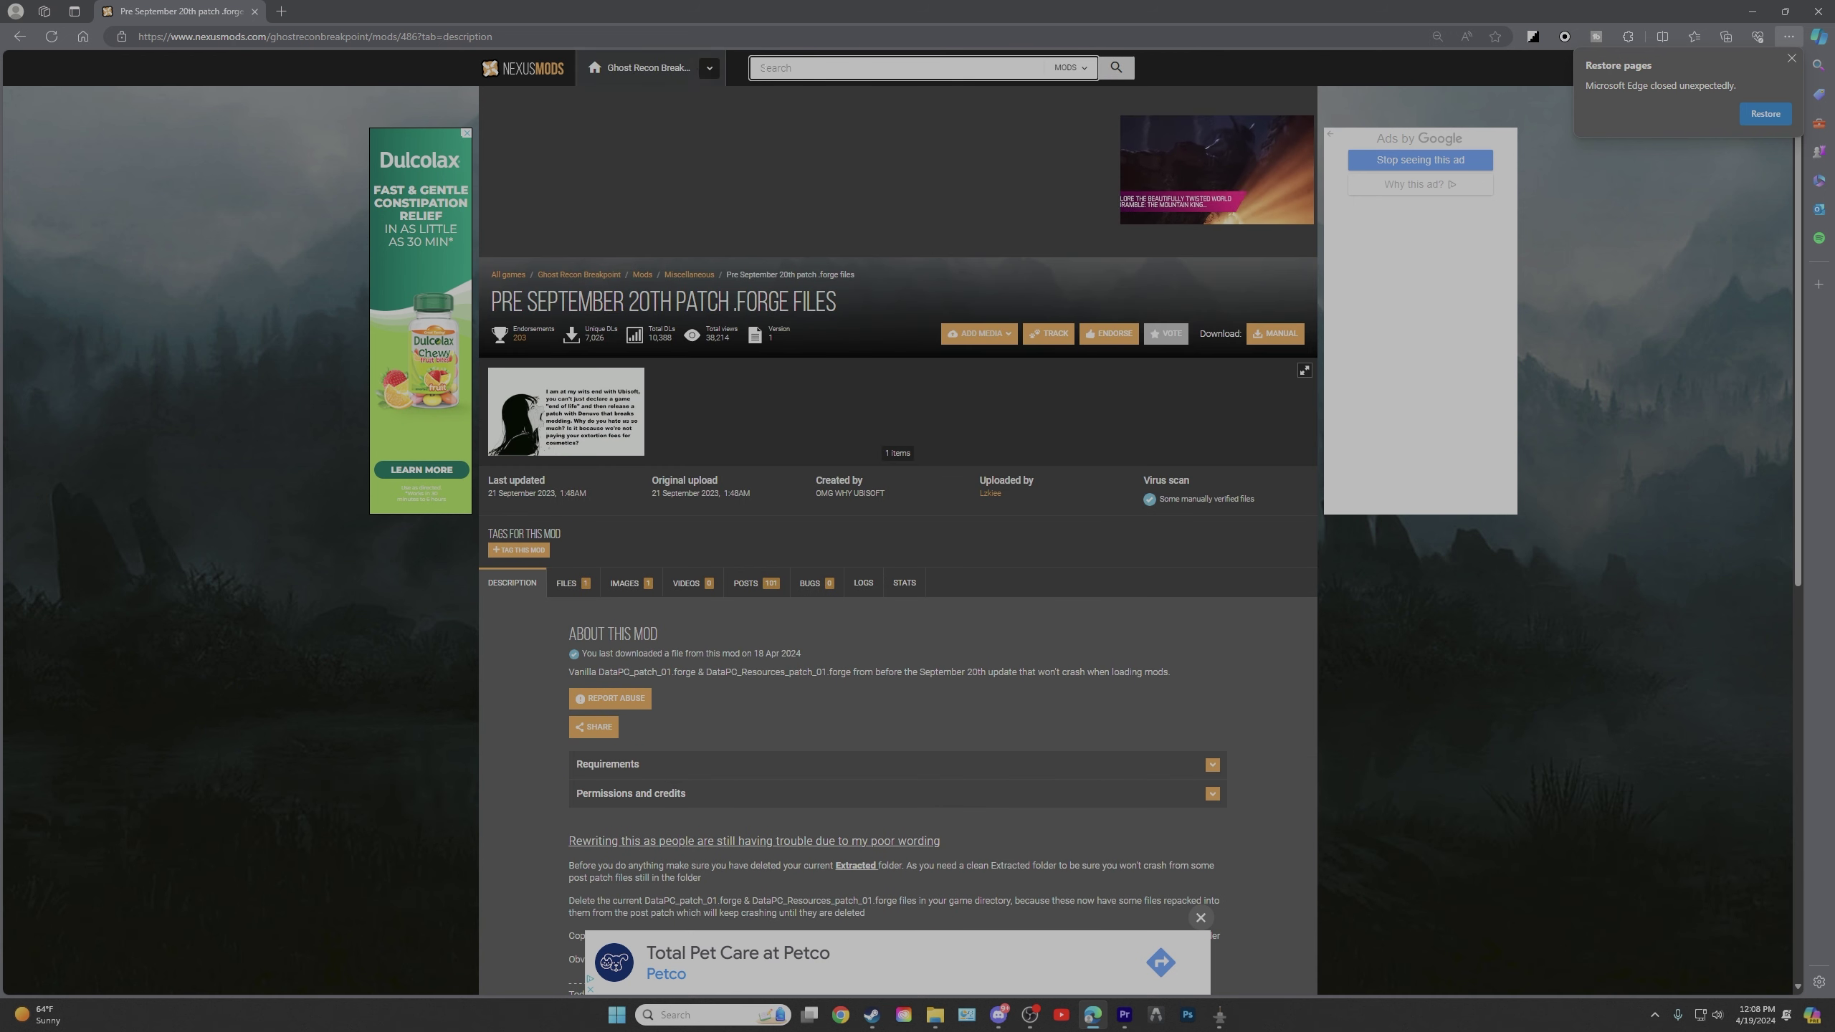
{"action": "mouse_move", "coordinate": [751, 67]}
{"action": "left_click", "coordinate": [655, 144]}
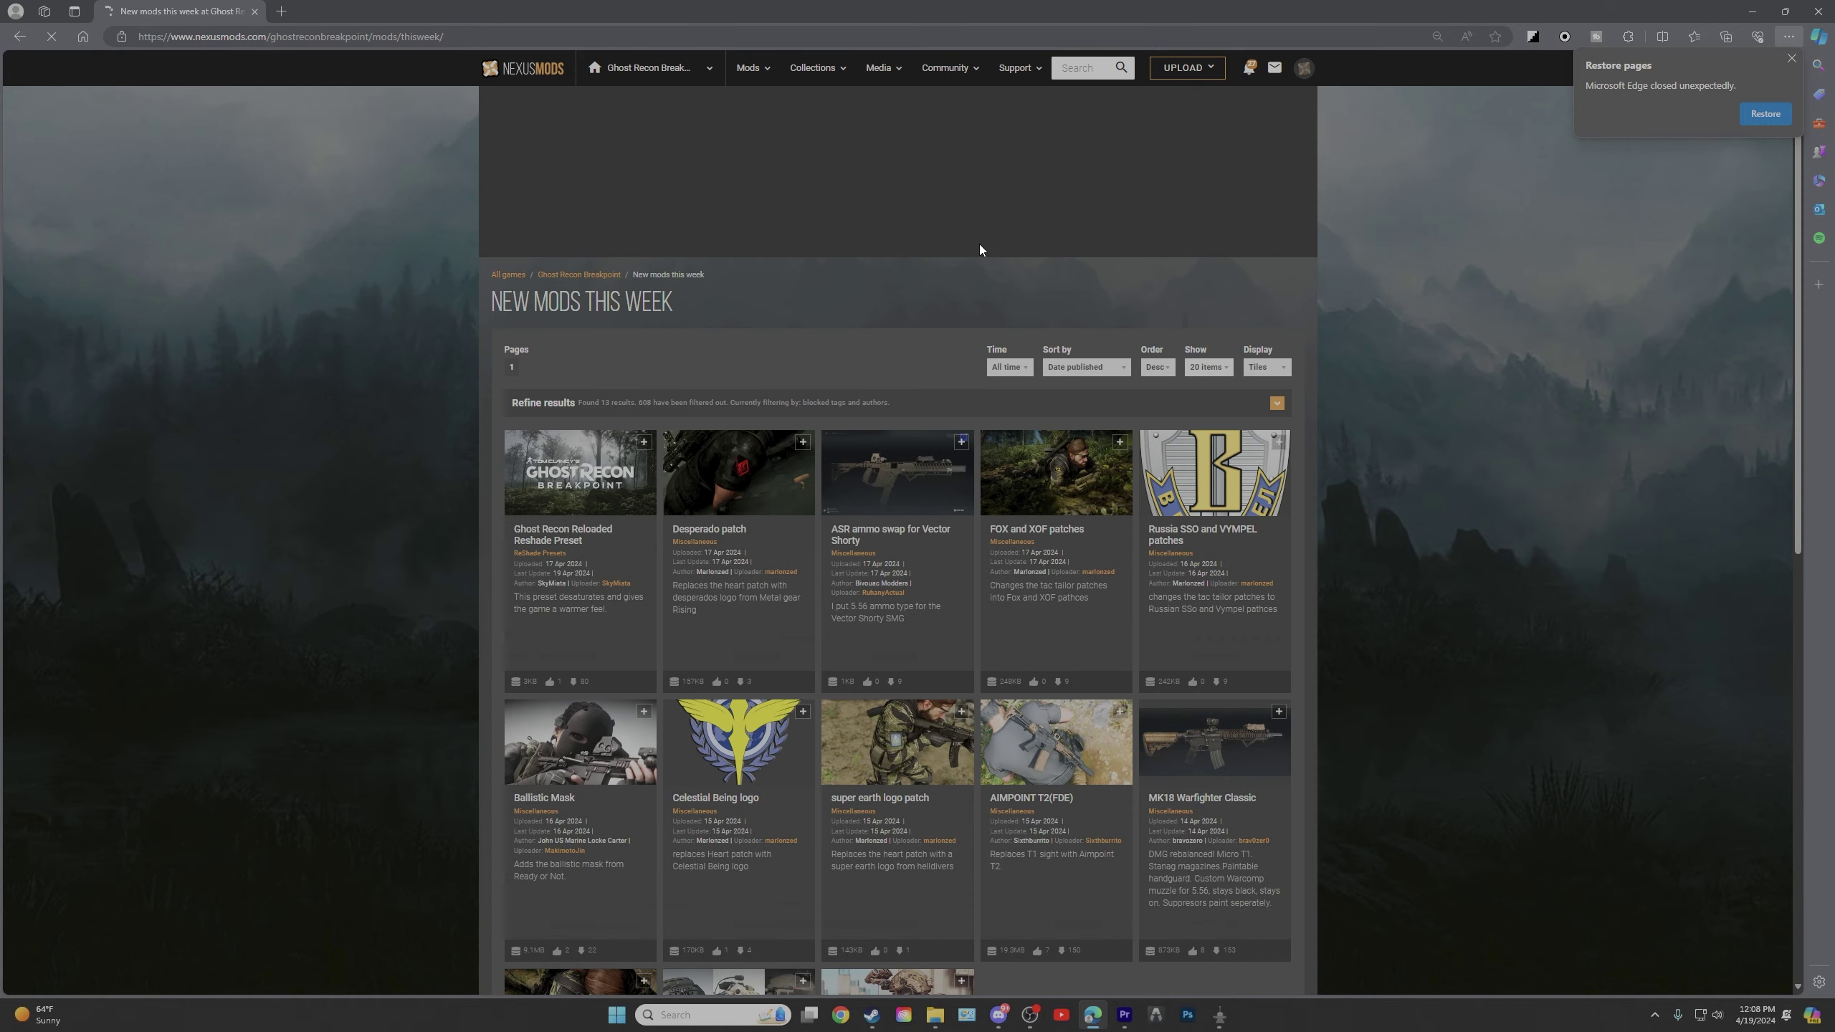
{"action": "scroll", "coordinate": [595, 521], "scroll_direction": "down", "scroll_amount": 3}
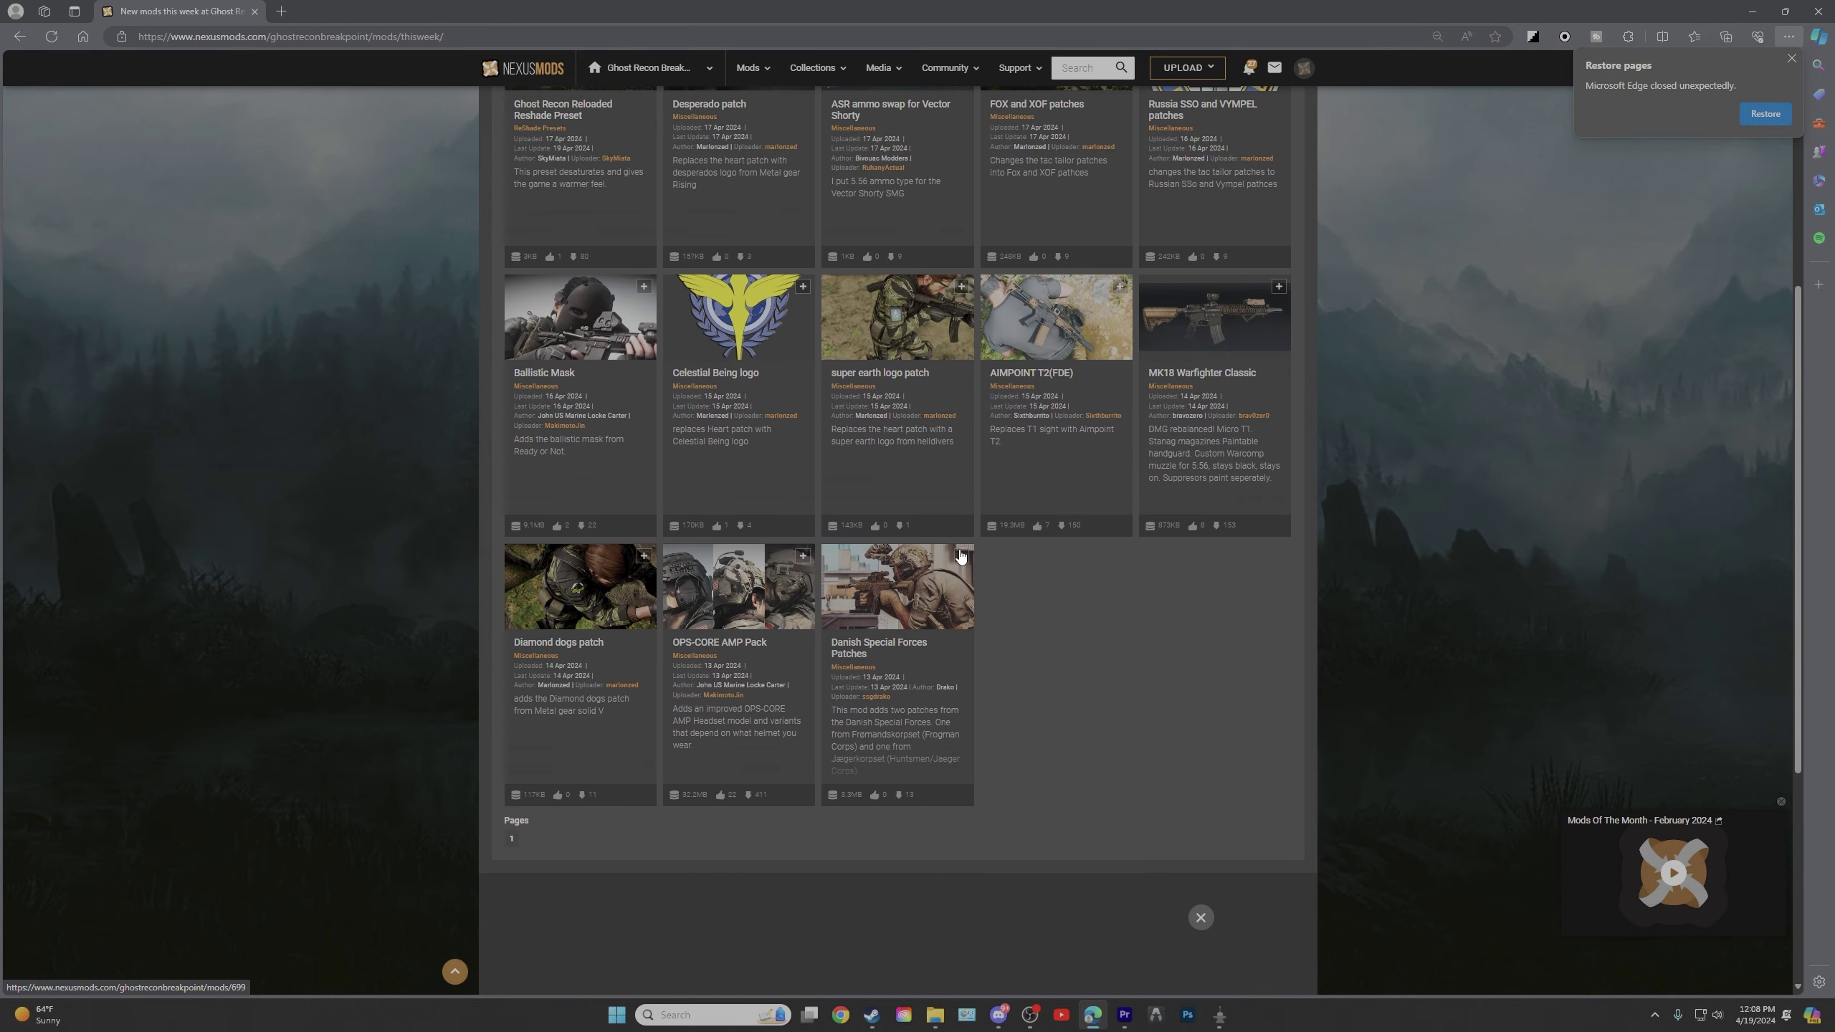
Open the OPS-CORE AMP Pack mod, enlarge its third preview image and dismiss the browser's page restore prompt.
{"action": "left_click", "coordinate": [788, 587]}
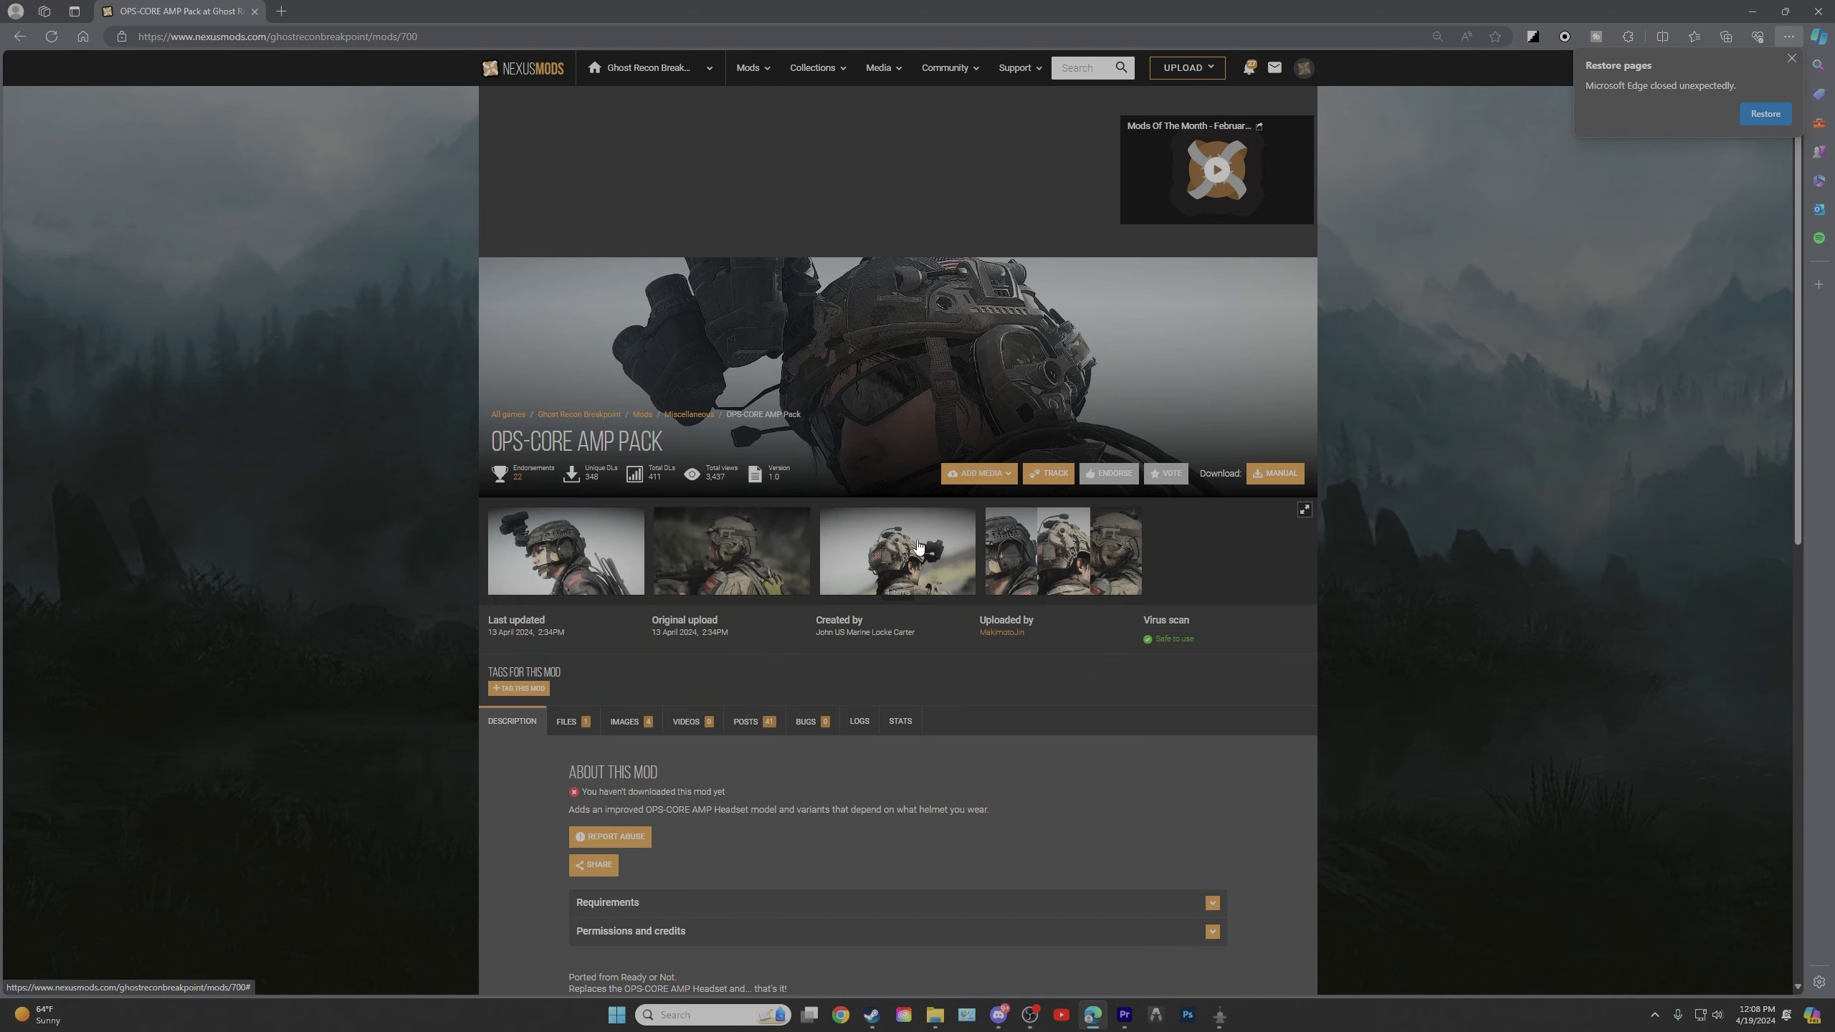
{"action": "left_click", "coordinate": [873, 551]}
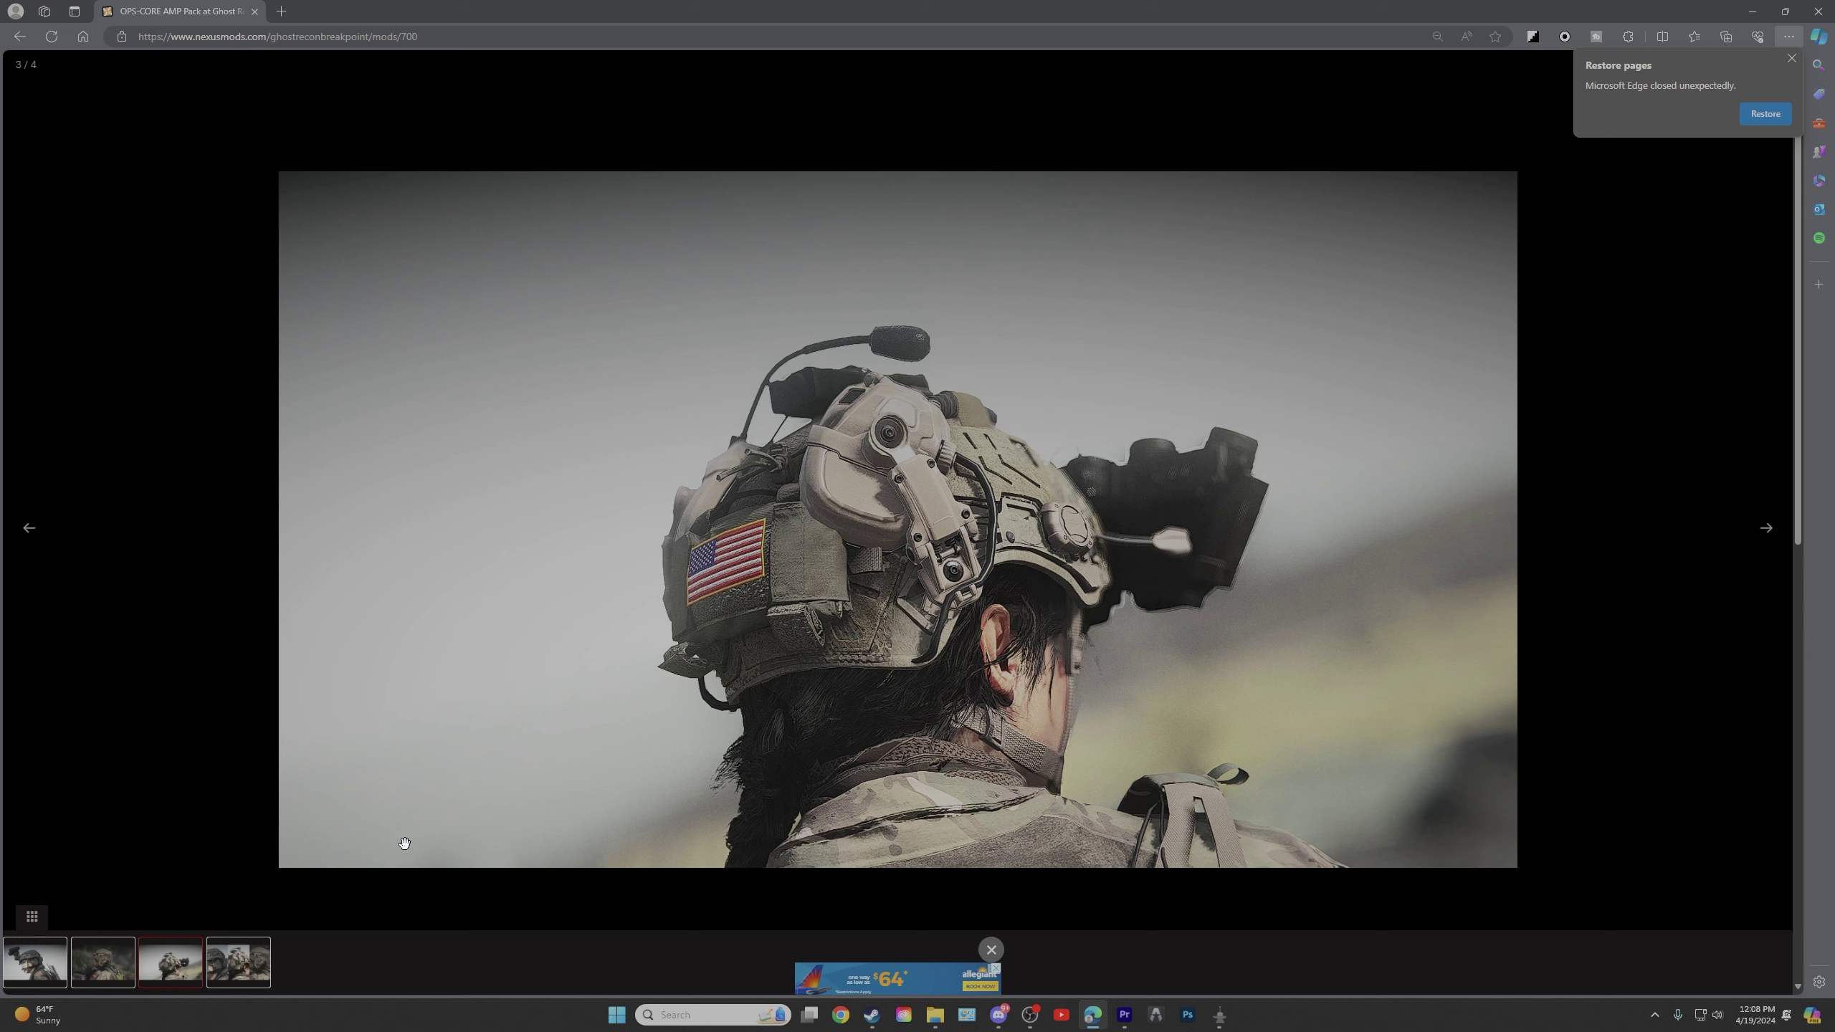
{"action": "left_click", "coordinate": [1792, 60]}
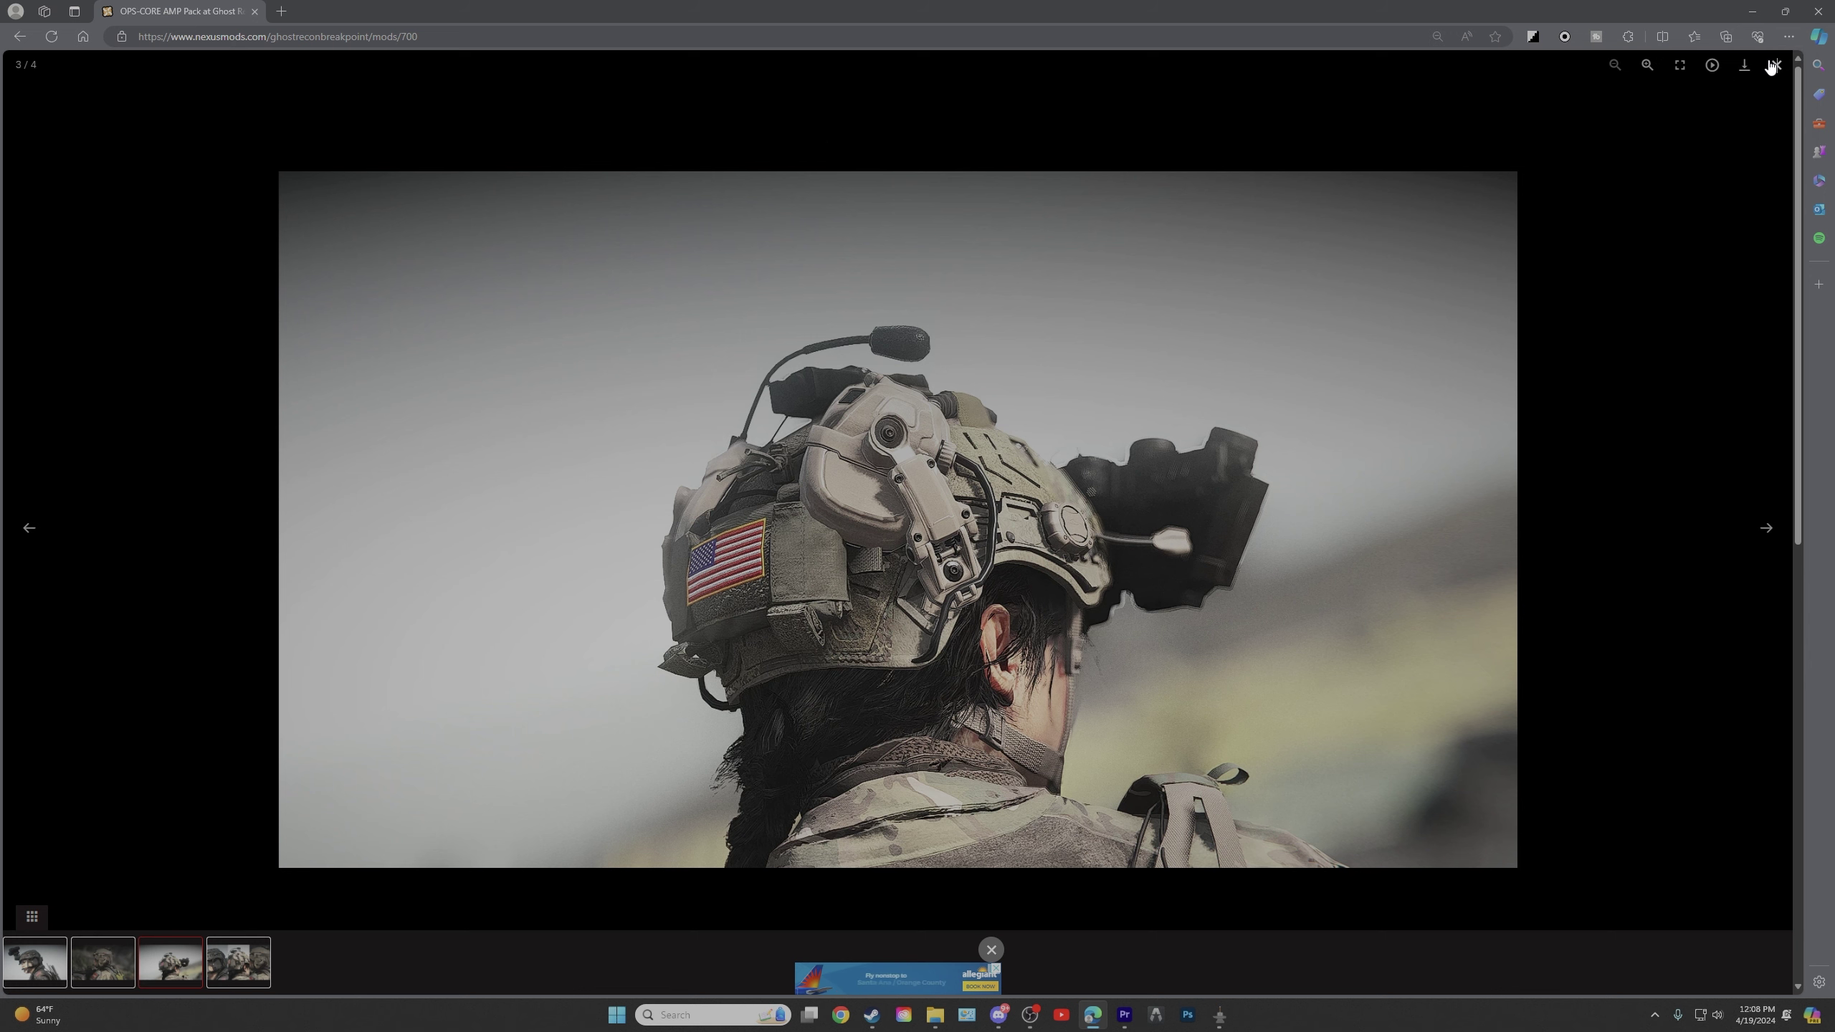
Close the enlarged preview image and request the slow manual download of the OPS-CORE AMP main file.
{"action": "left_click", "coordinate": [1776, 64]}
{"action": "scroll", "coordinate": [635, 643], "scroll_direction": "down", "scroll_amount": 2}
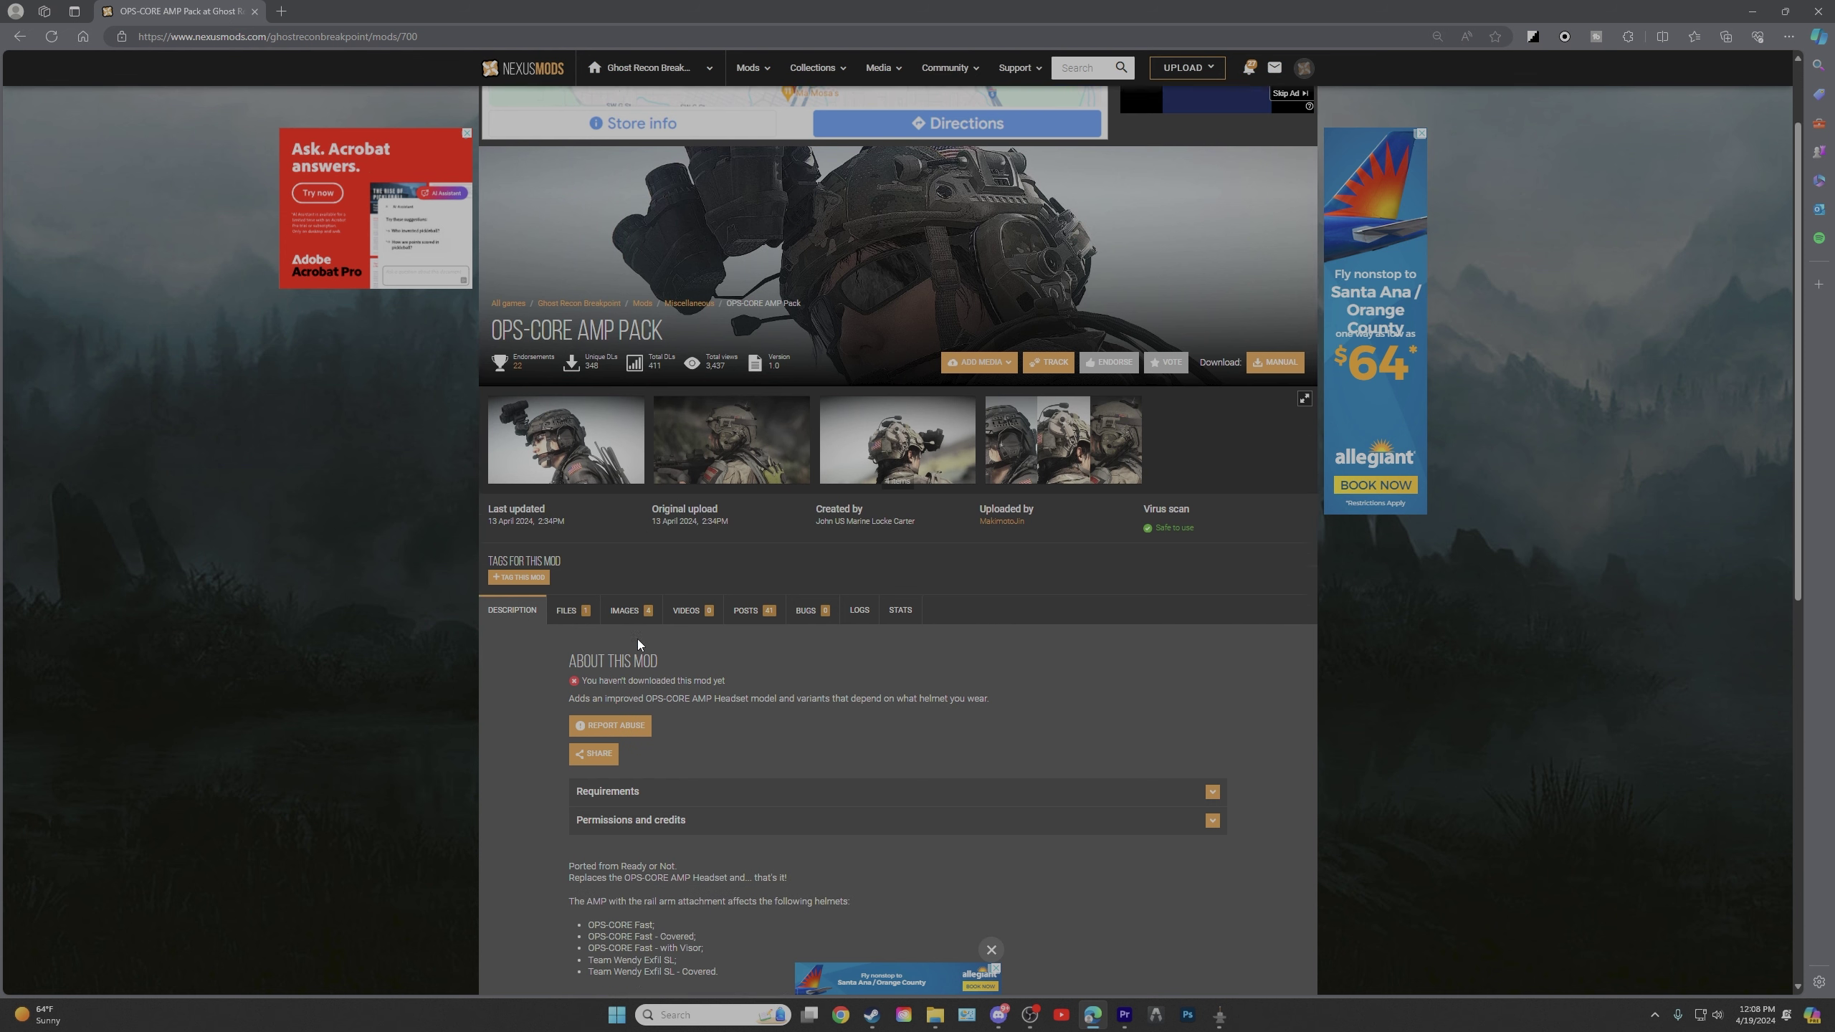
{"action": "left_click", "coordinate": [566, 587]}
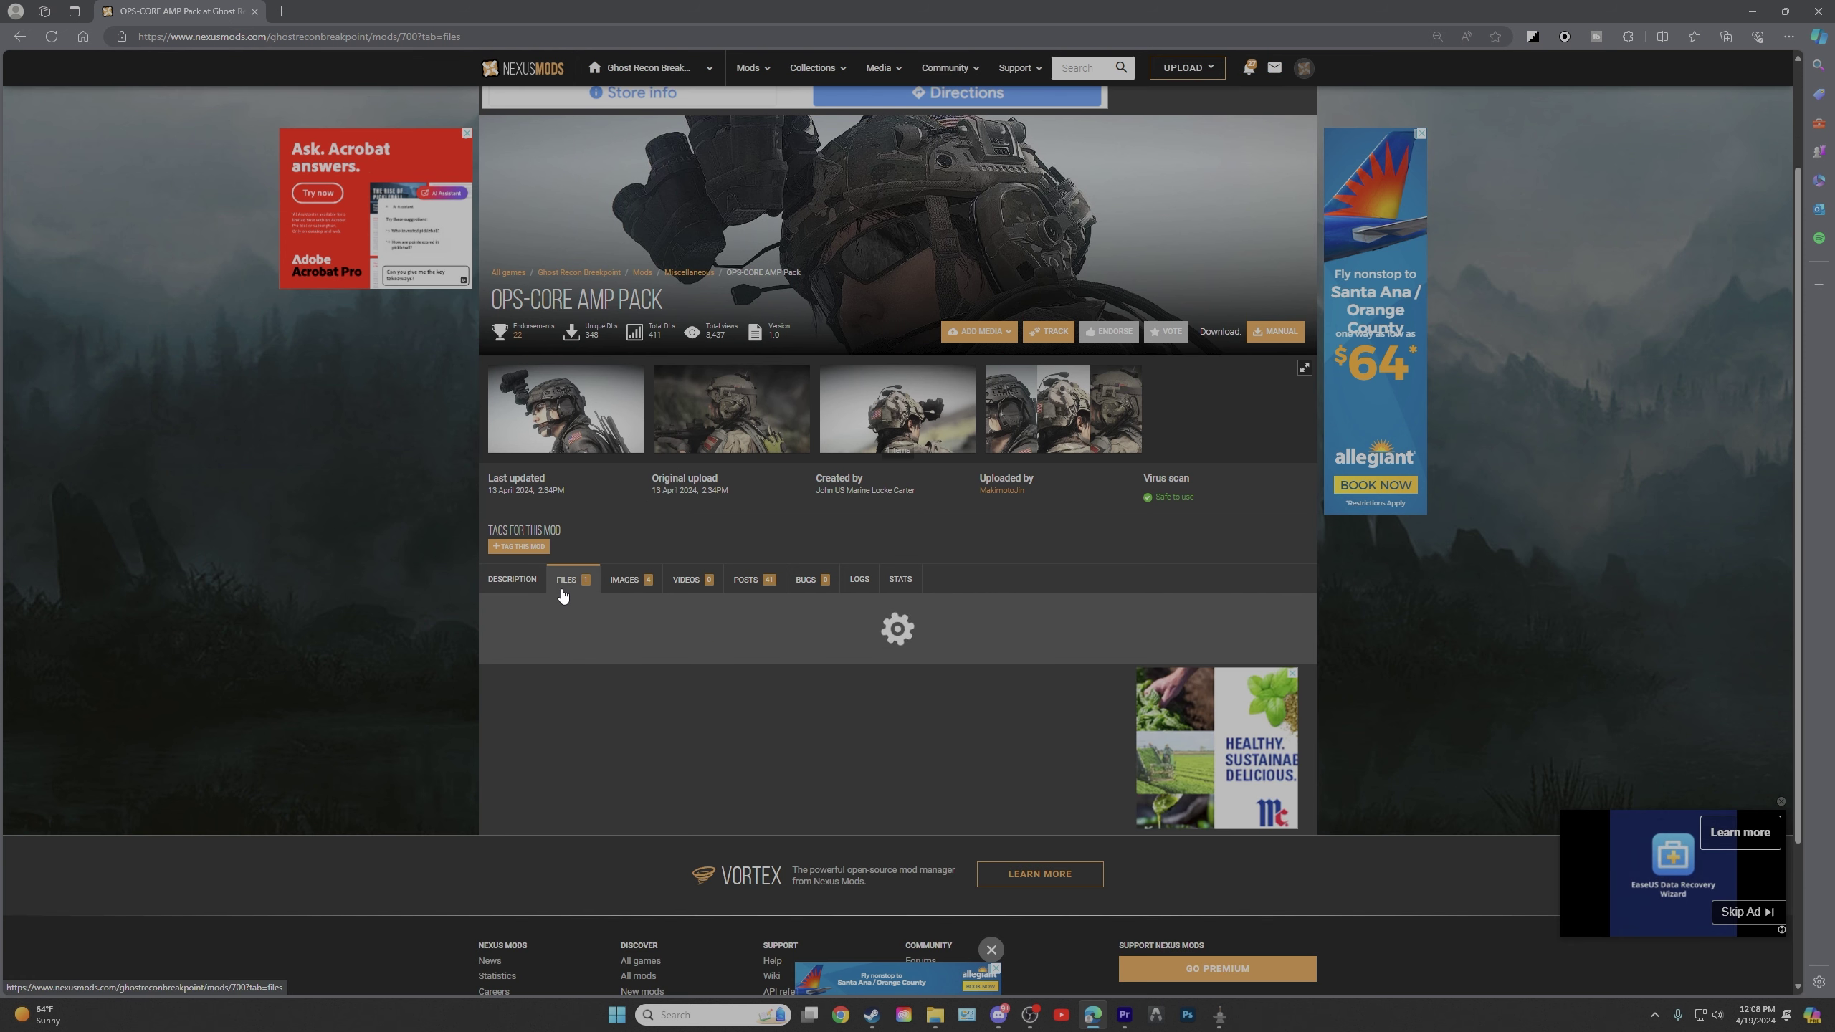
{"action": "scroll", "coordinate": [722, 651], "scroll_direction": "down", "scroll_amount": 4}
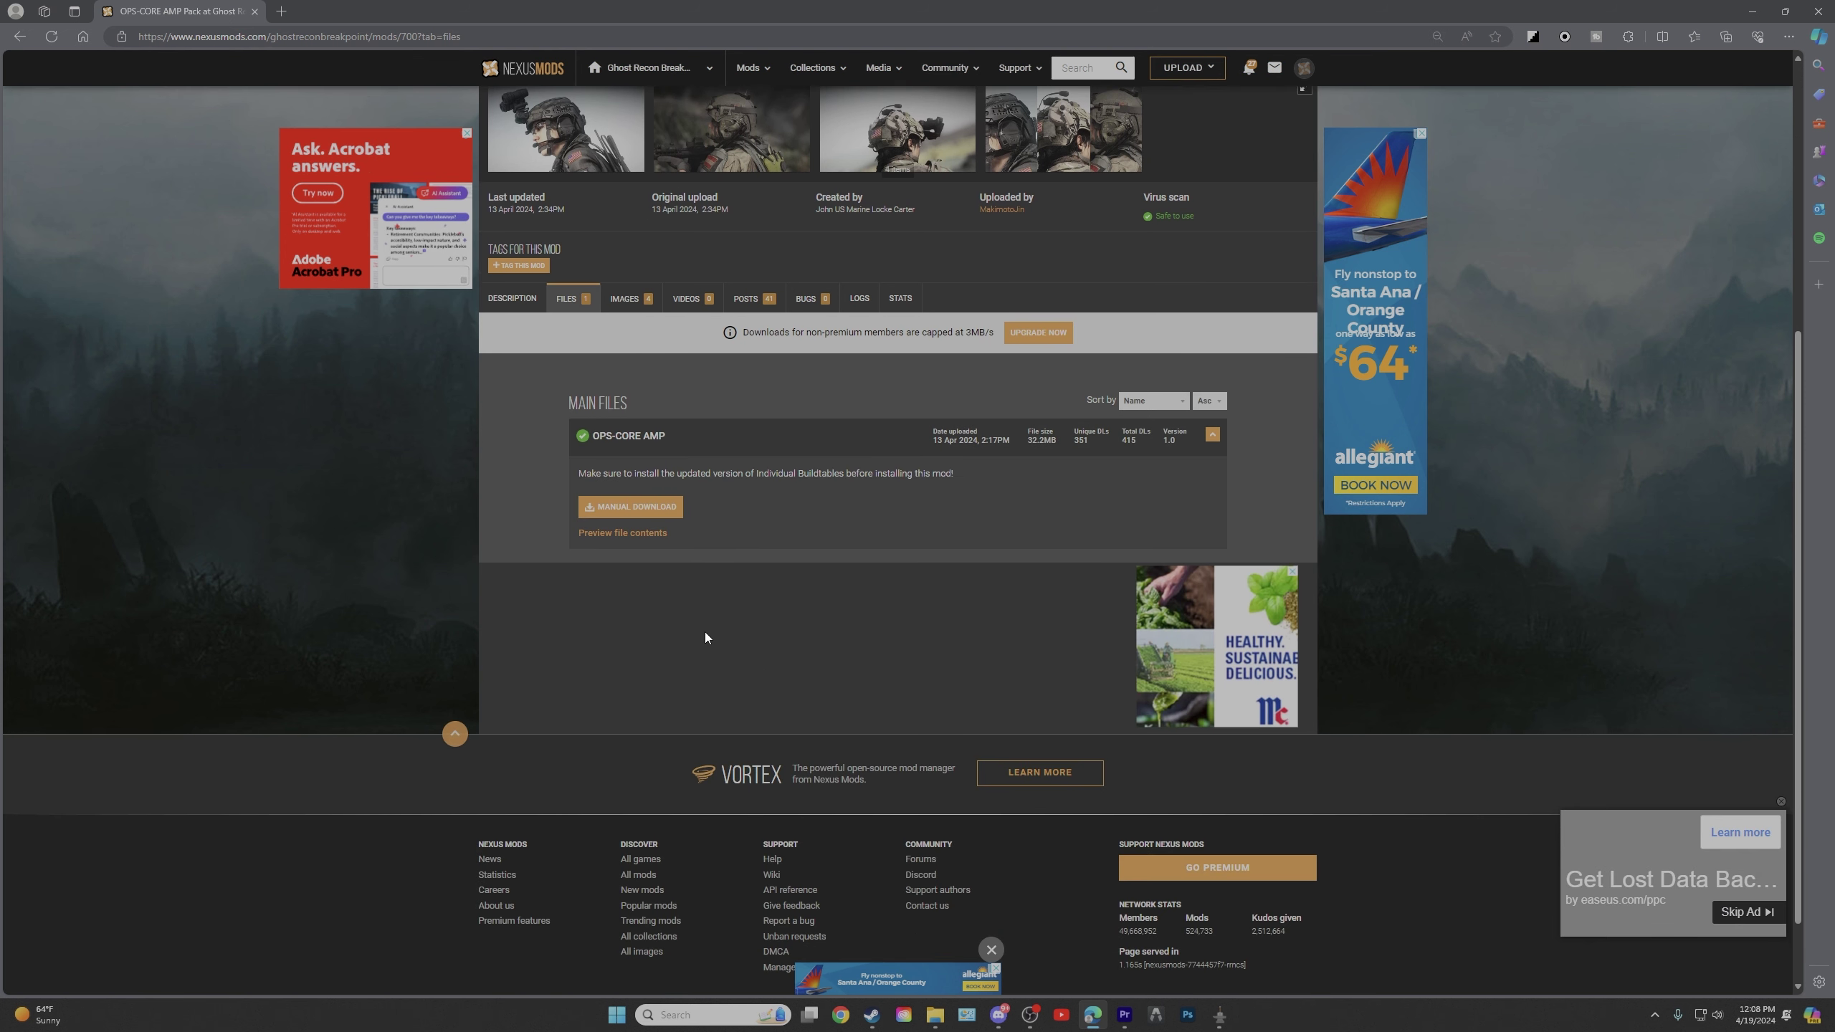
{"action": "left_click", "coordinate": [648, 506]}
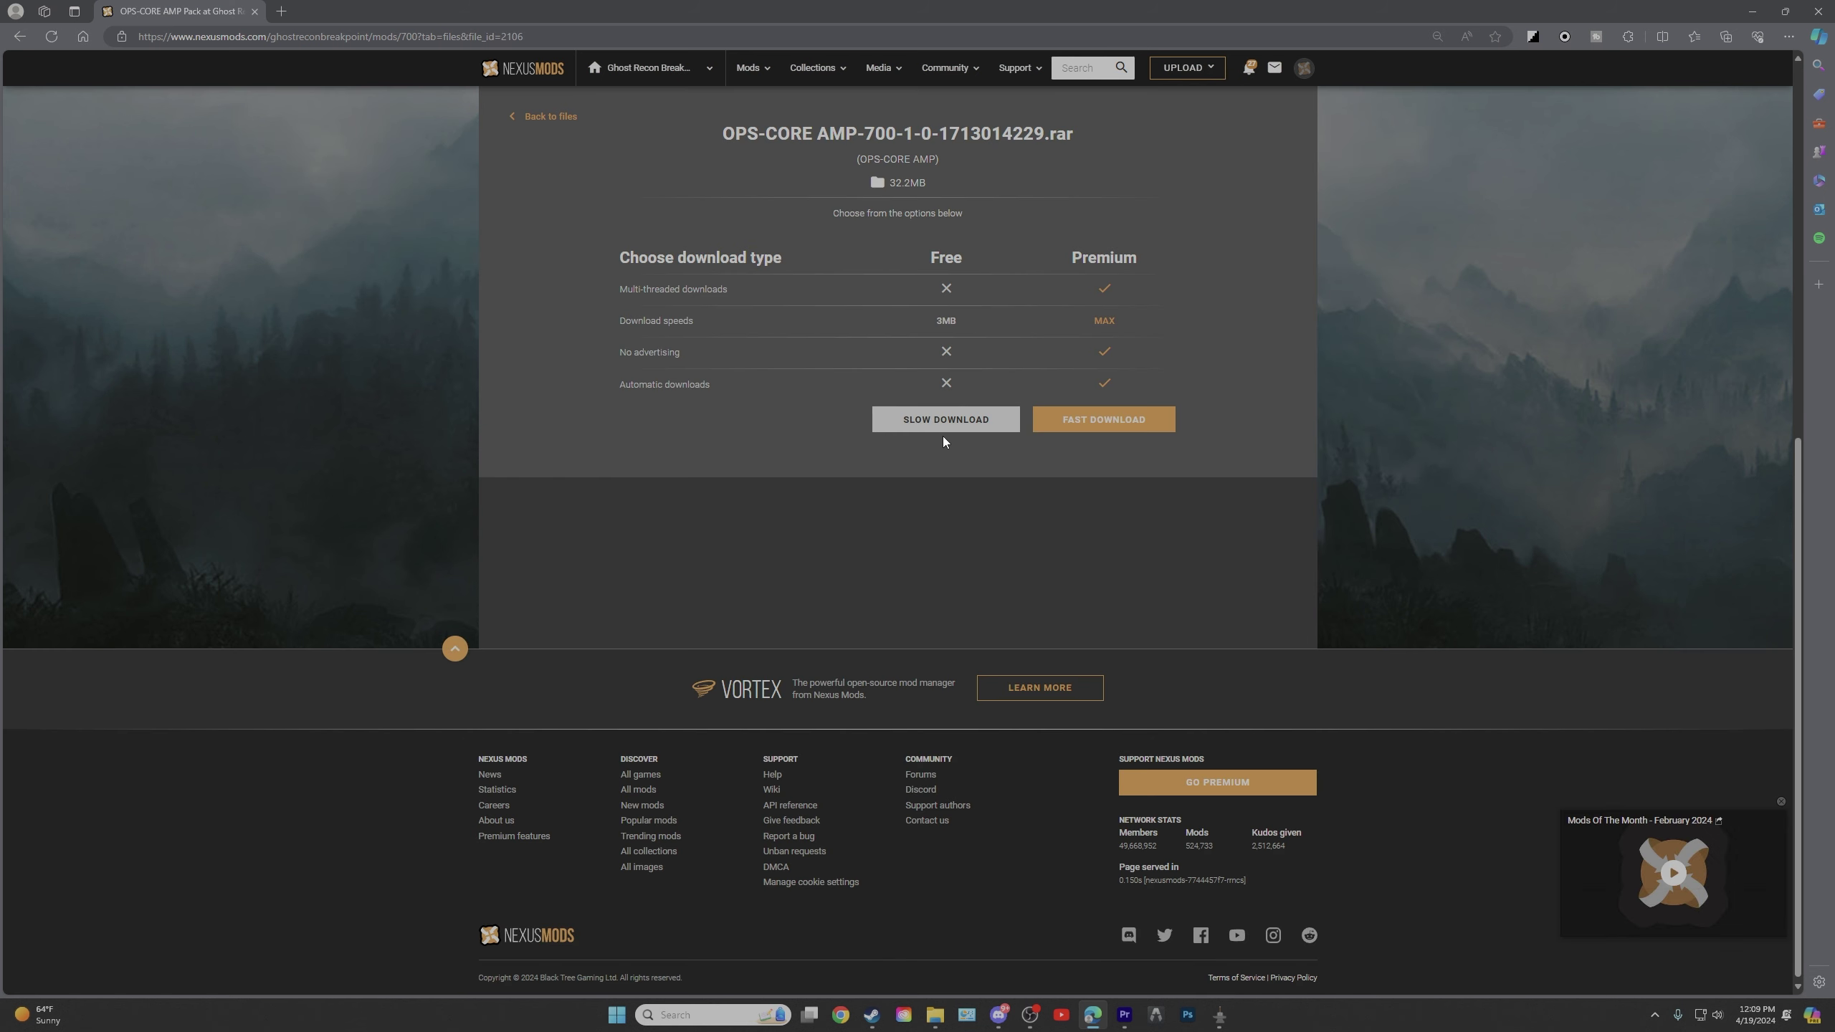
{"action": "left_click", "coordinate": [964, 425]}
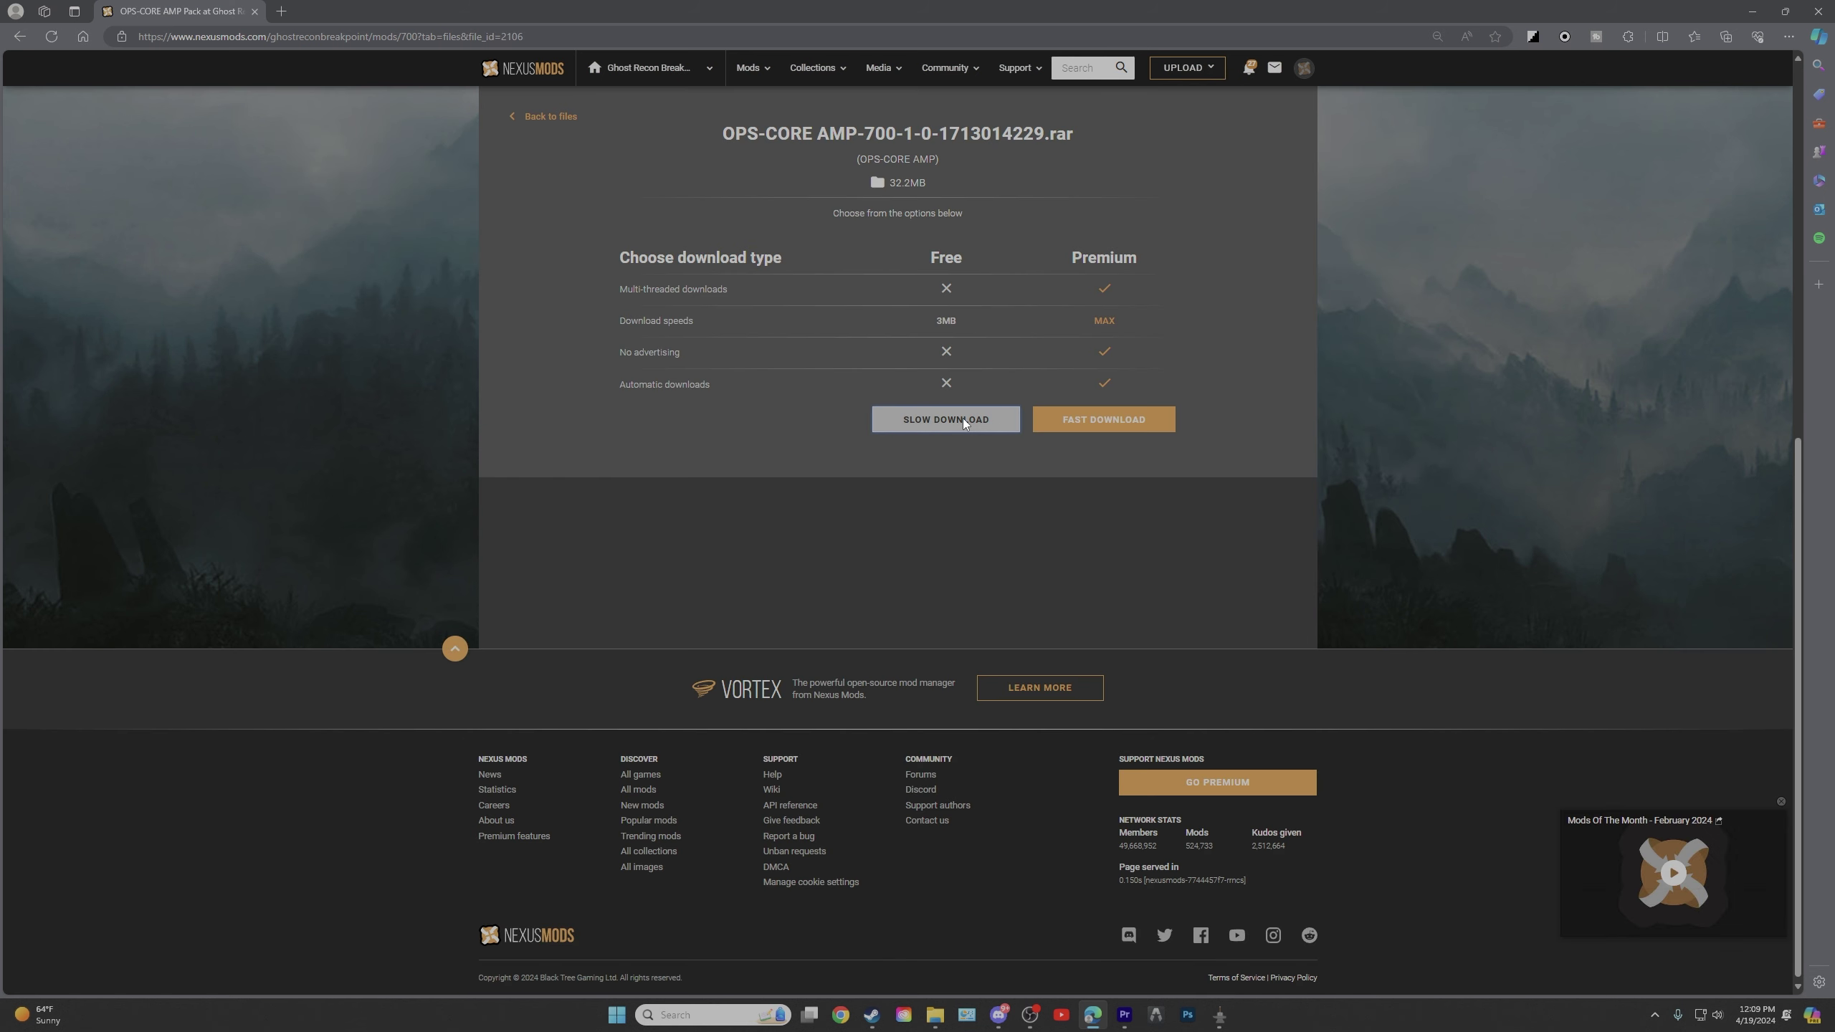
Return to the OPS-CORE AMP Pack page and read the installation instructions in its description.
{"action": "left_click", "coordinate": [26, 38]}
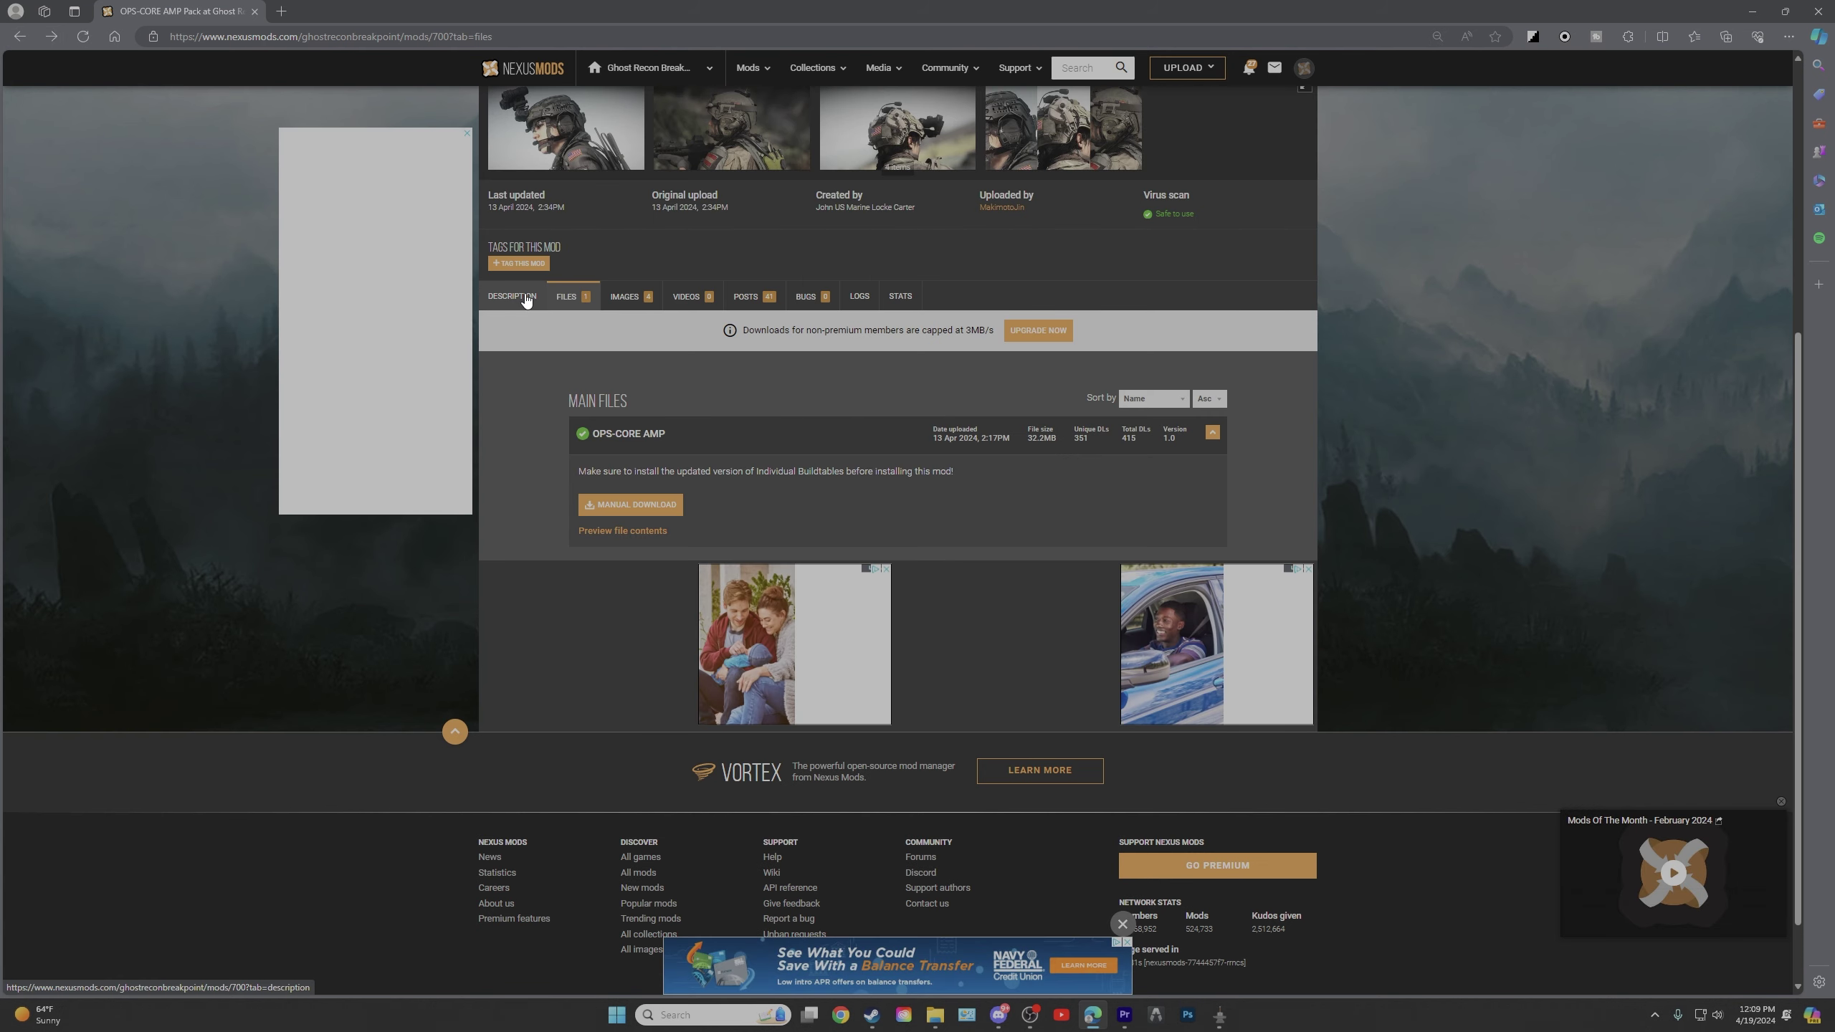
{"action": "left_click", "coordinate": [526, 298]}
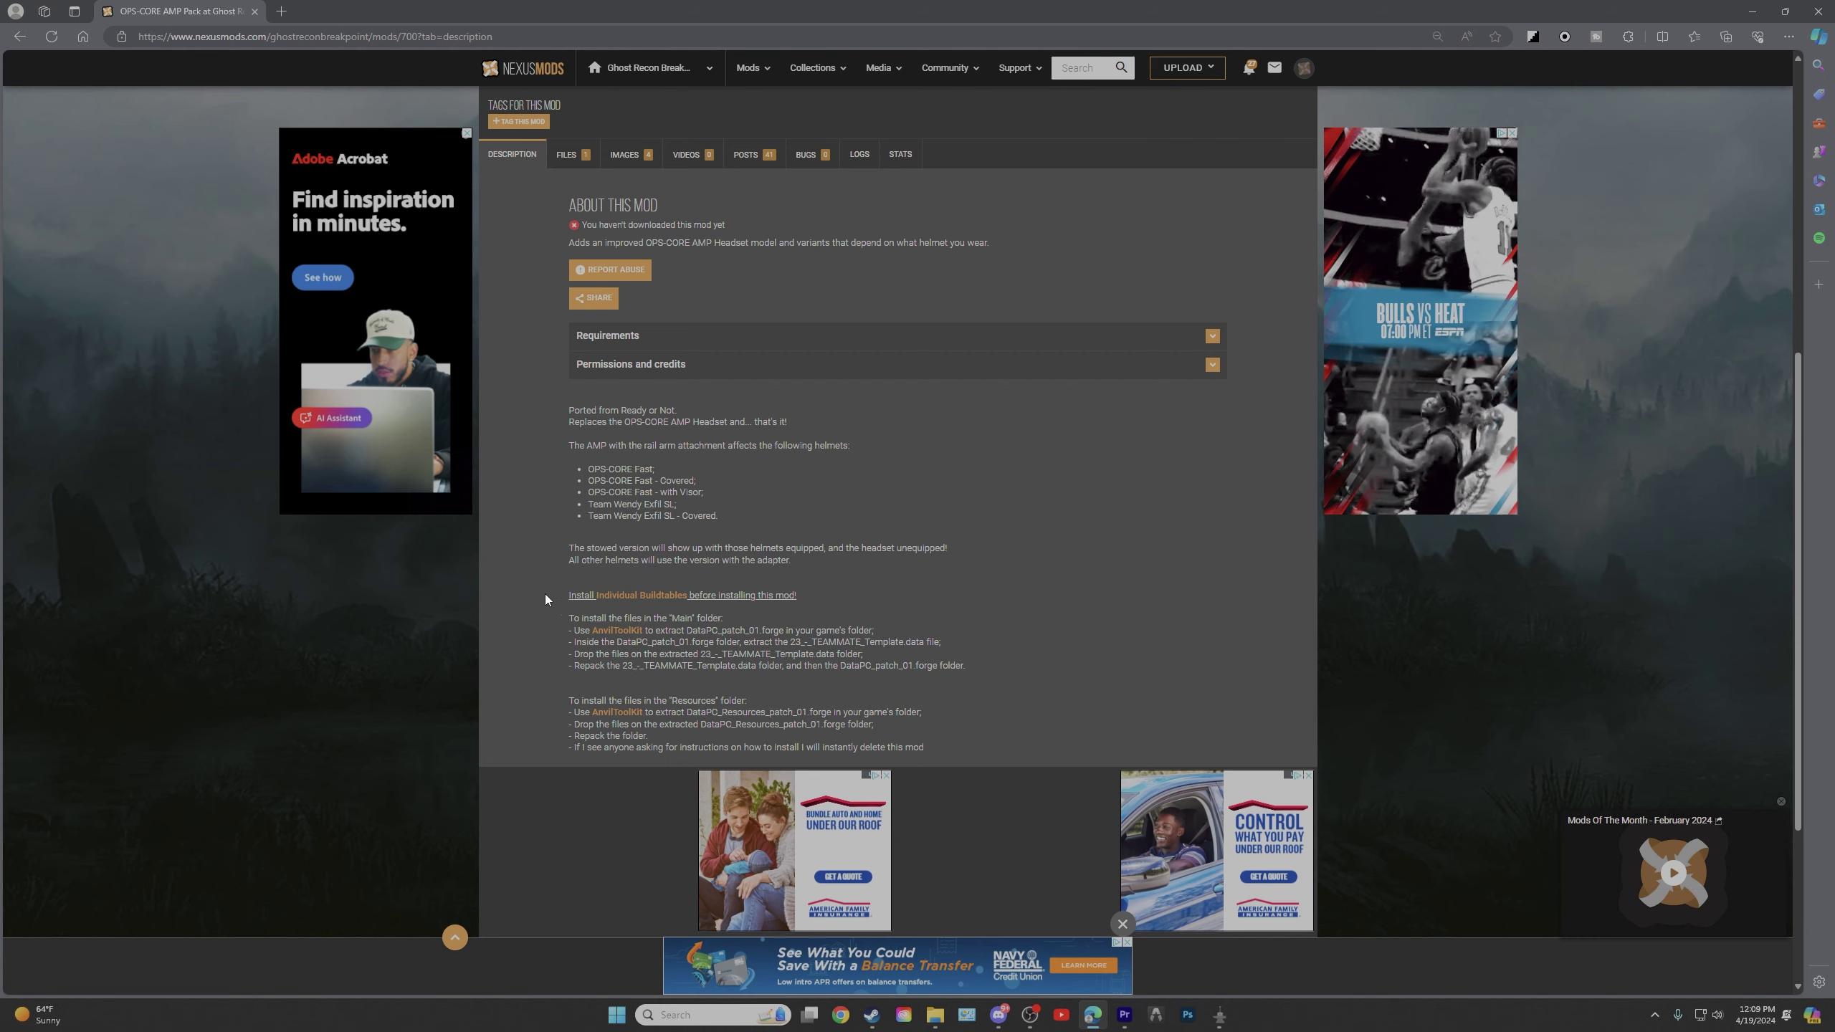
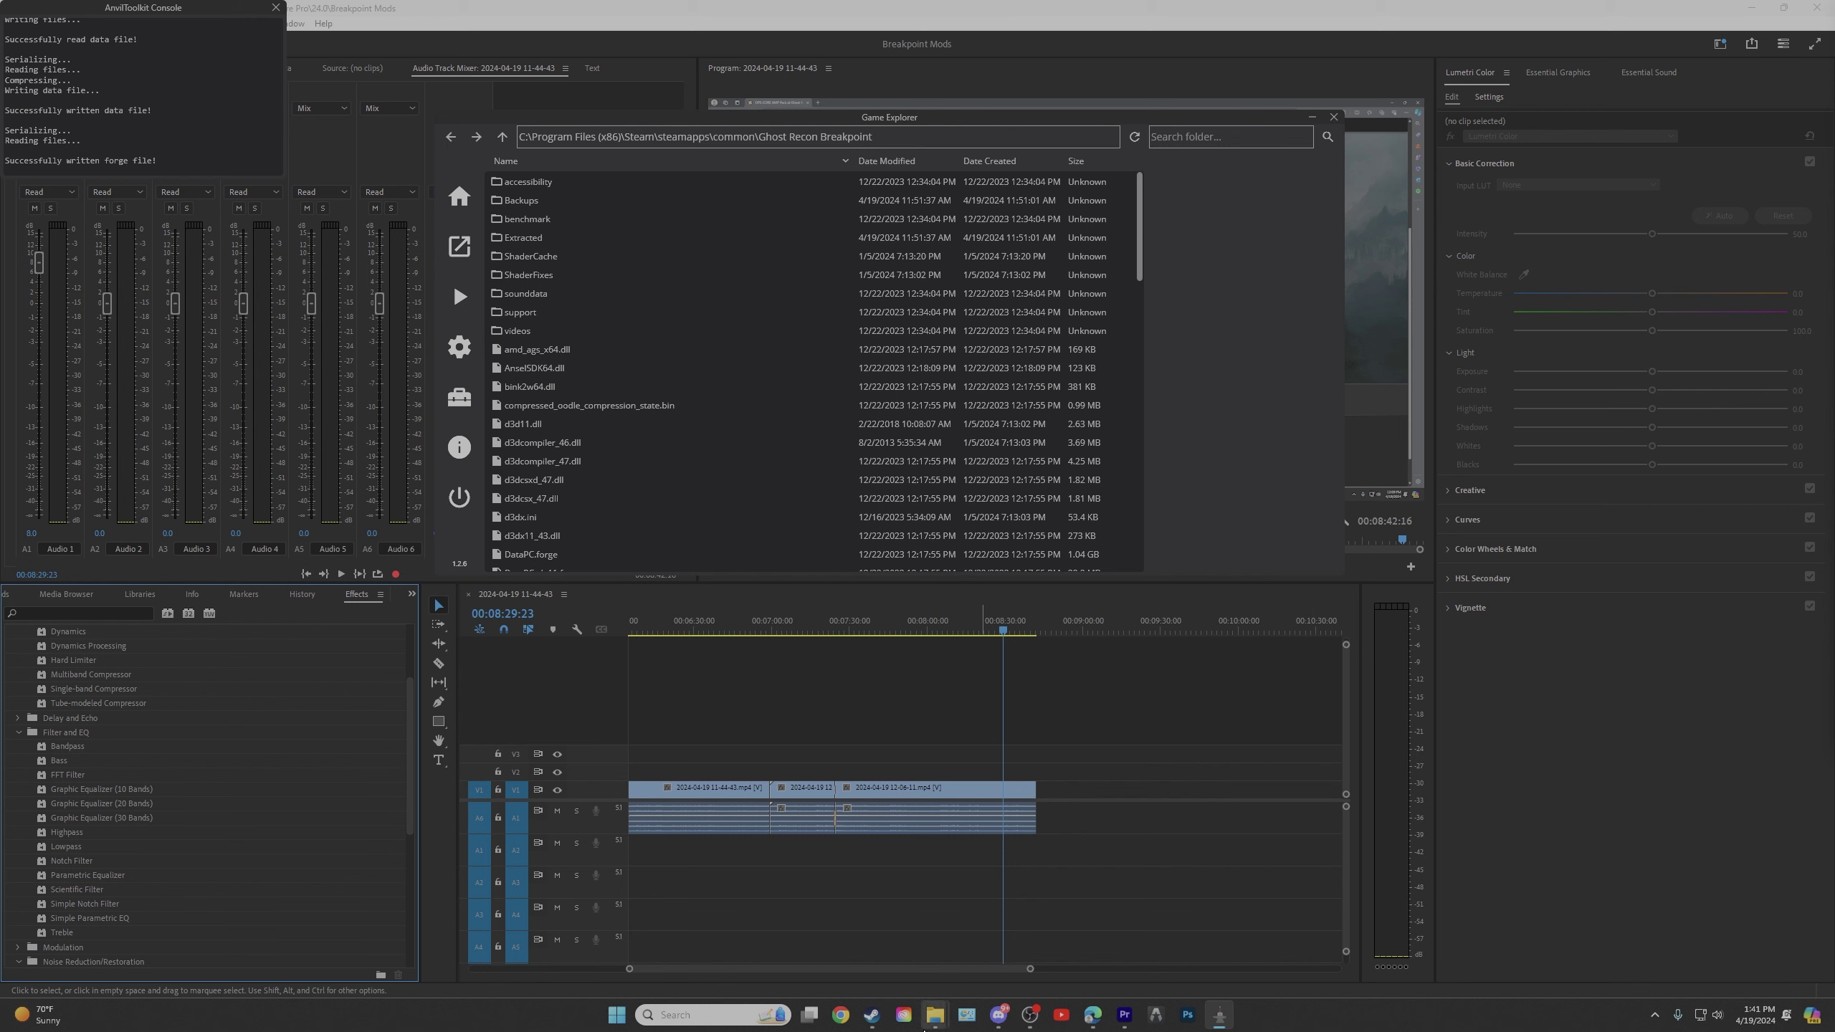
Switch to File Explorer, check the Individual Buildtables mod files, reopen New folder in Kaos Mods and place its window below the Game Explorer.
{"action": "mouse_move", "coordinate": [934, 1015]}
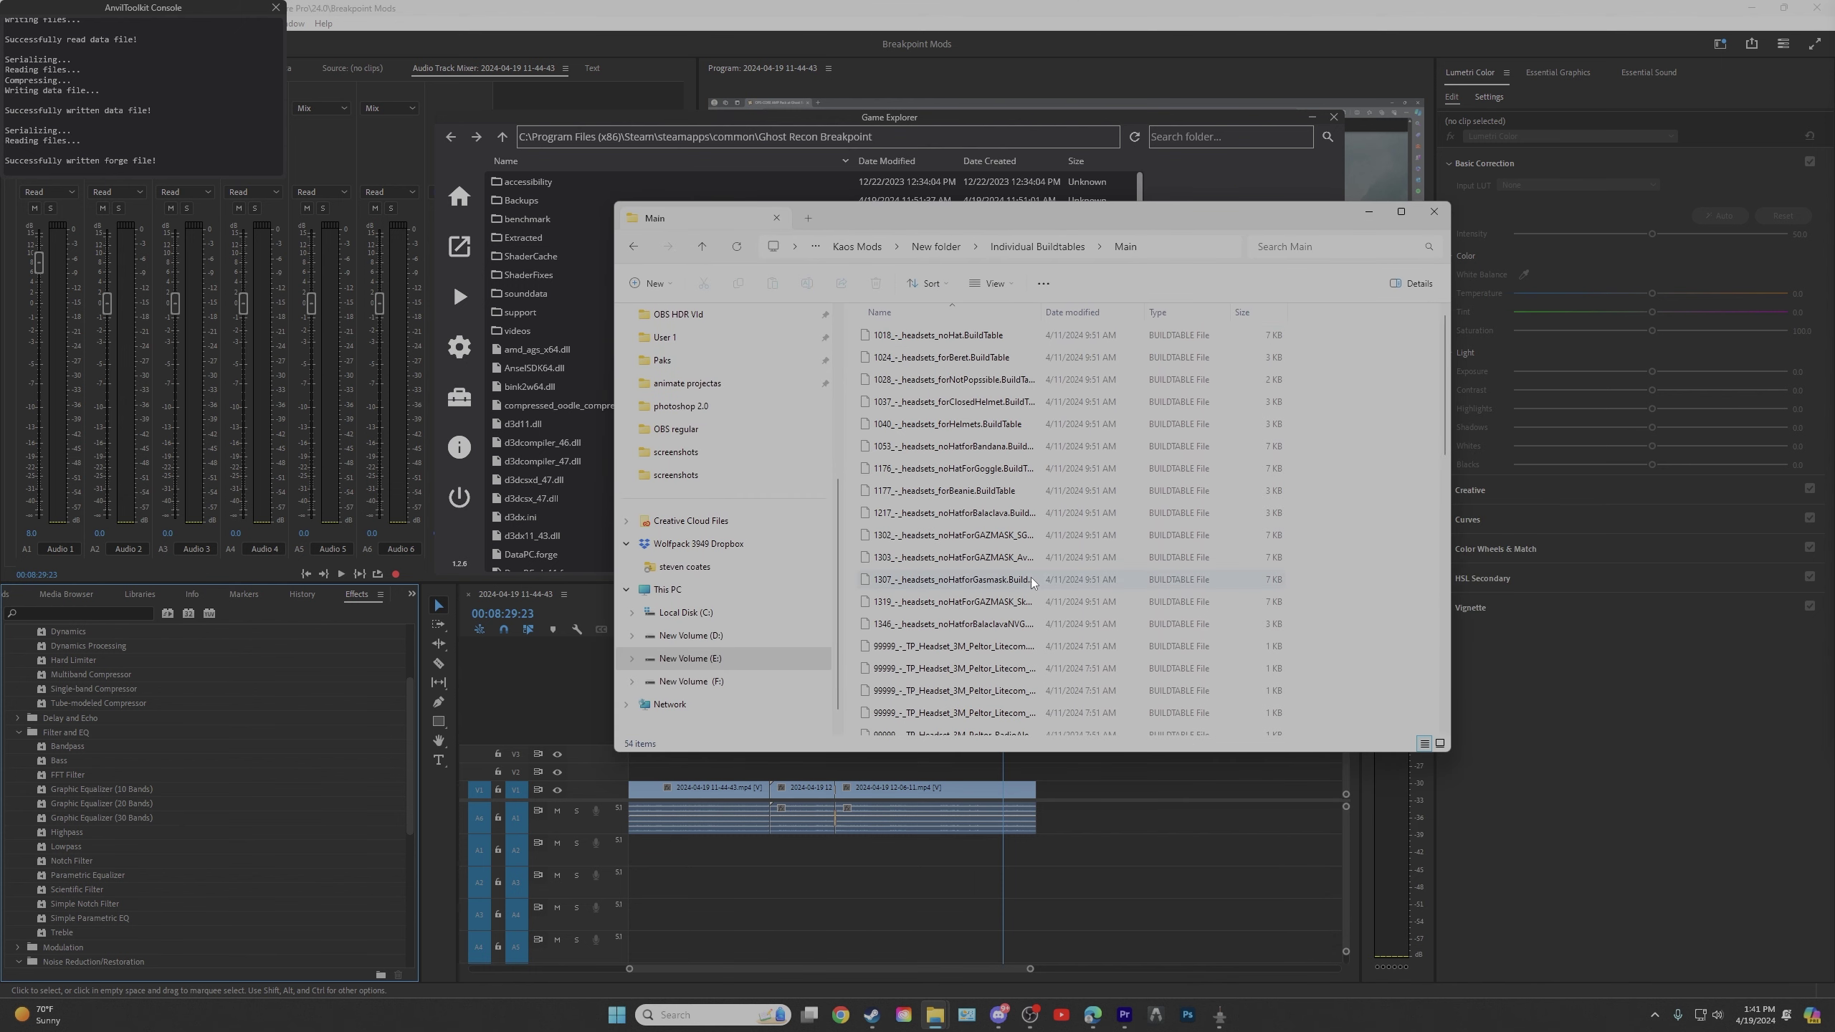
{"action": "scroll", "coordinate": [970, 551], "scroll_direction": "down", "scroll_amount": 10}
{"action": "scroll", "coordinate": [917, 528], "scroll_direction": "up", "scroll_amount": 10}
{"action": "left_click", "coordinate": [633, 246]}
{"action": "left_click", "coordinate": [634, 247]}
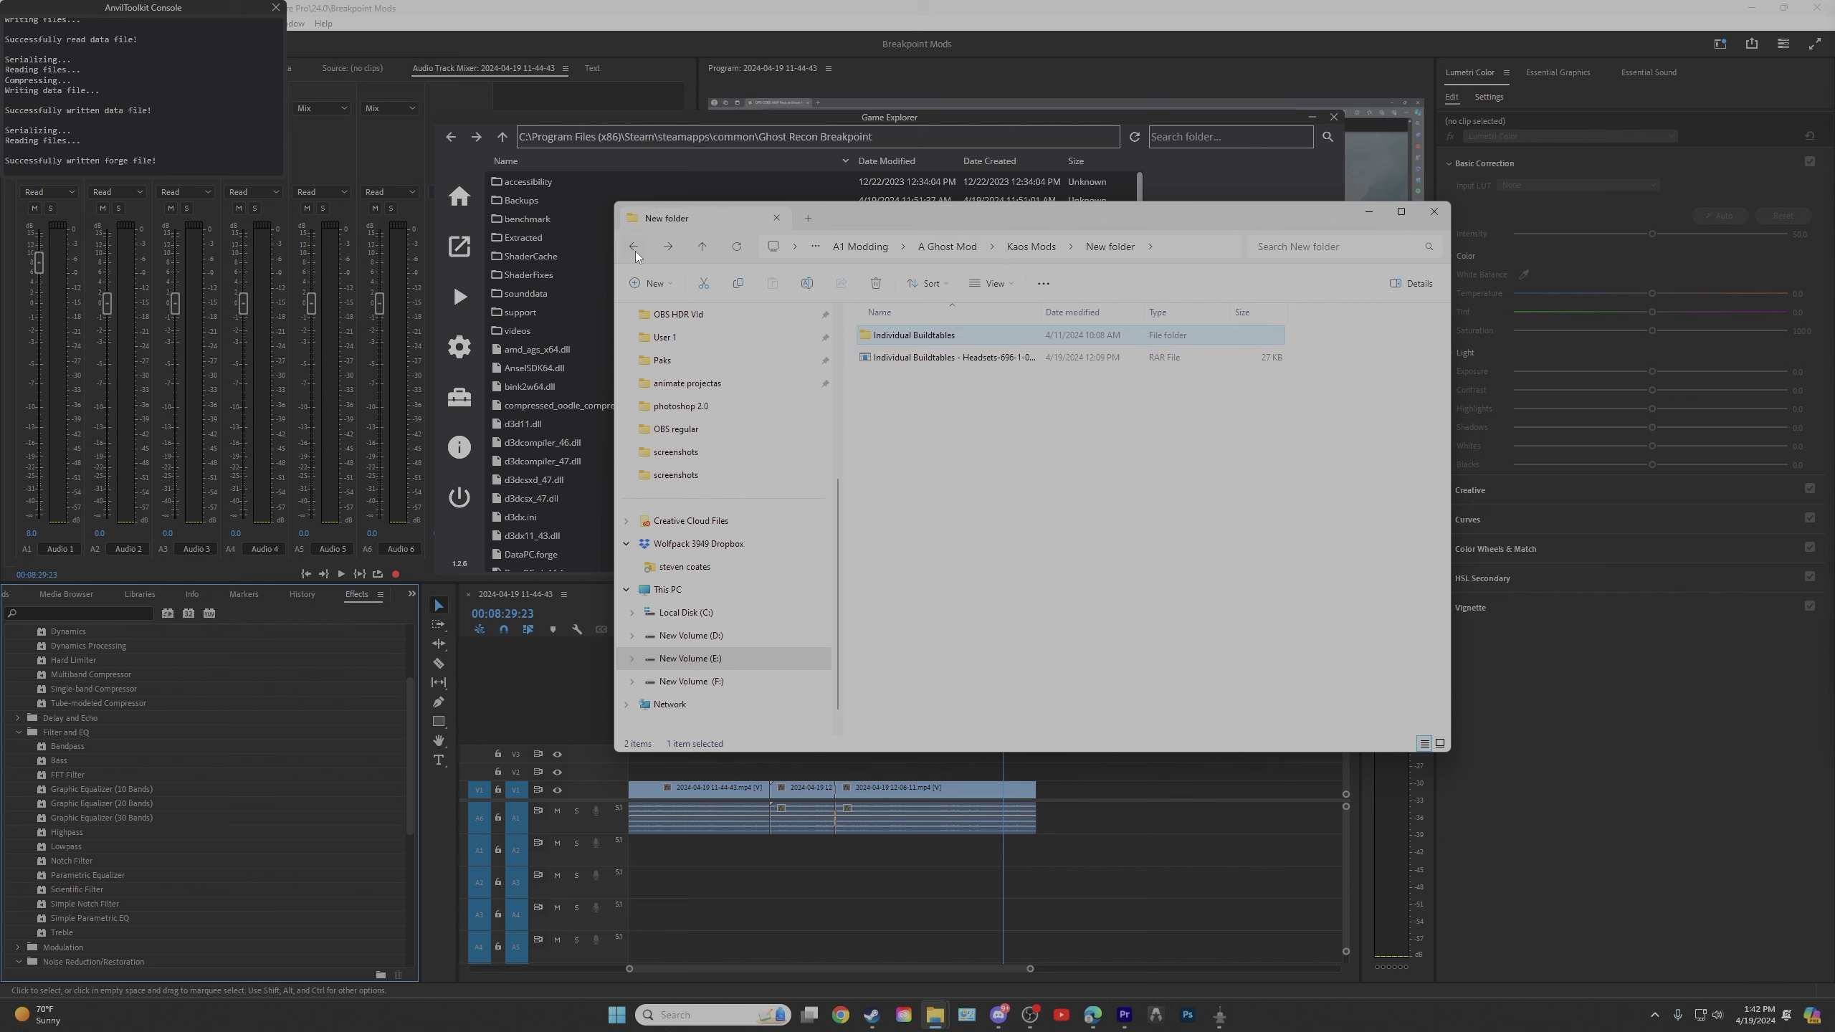
{"action": "left_click", "coordinate": [634, 247]}
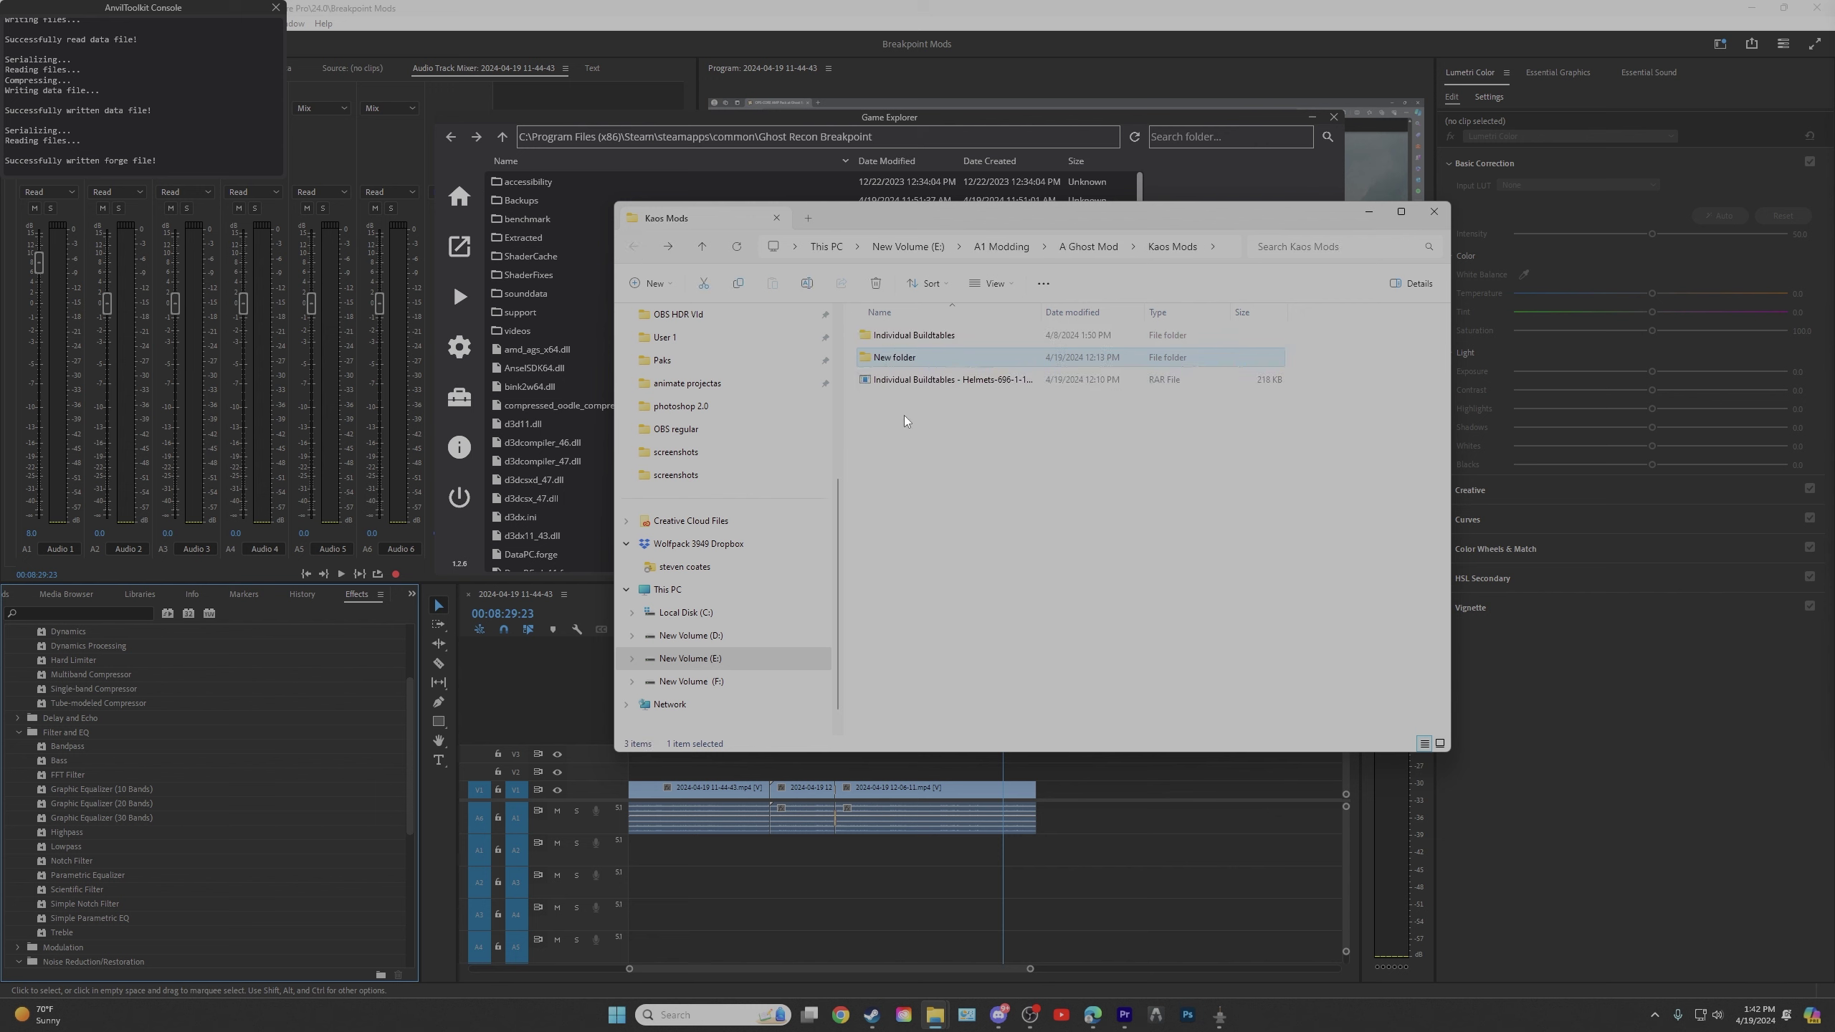
{"action": "double_click", "coordinate": [896, 354]}
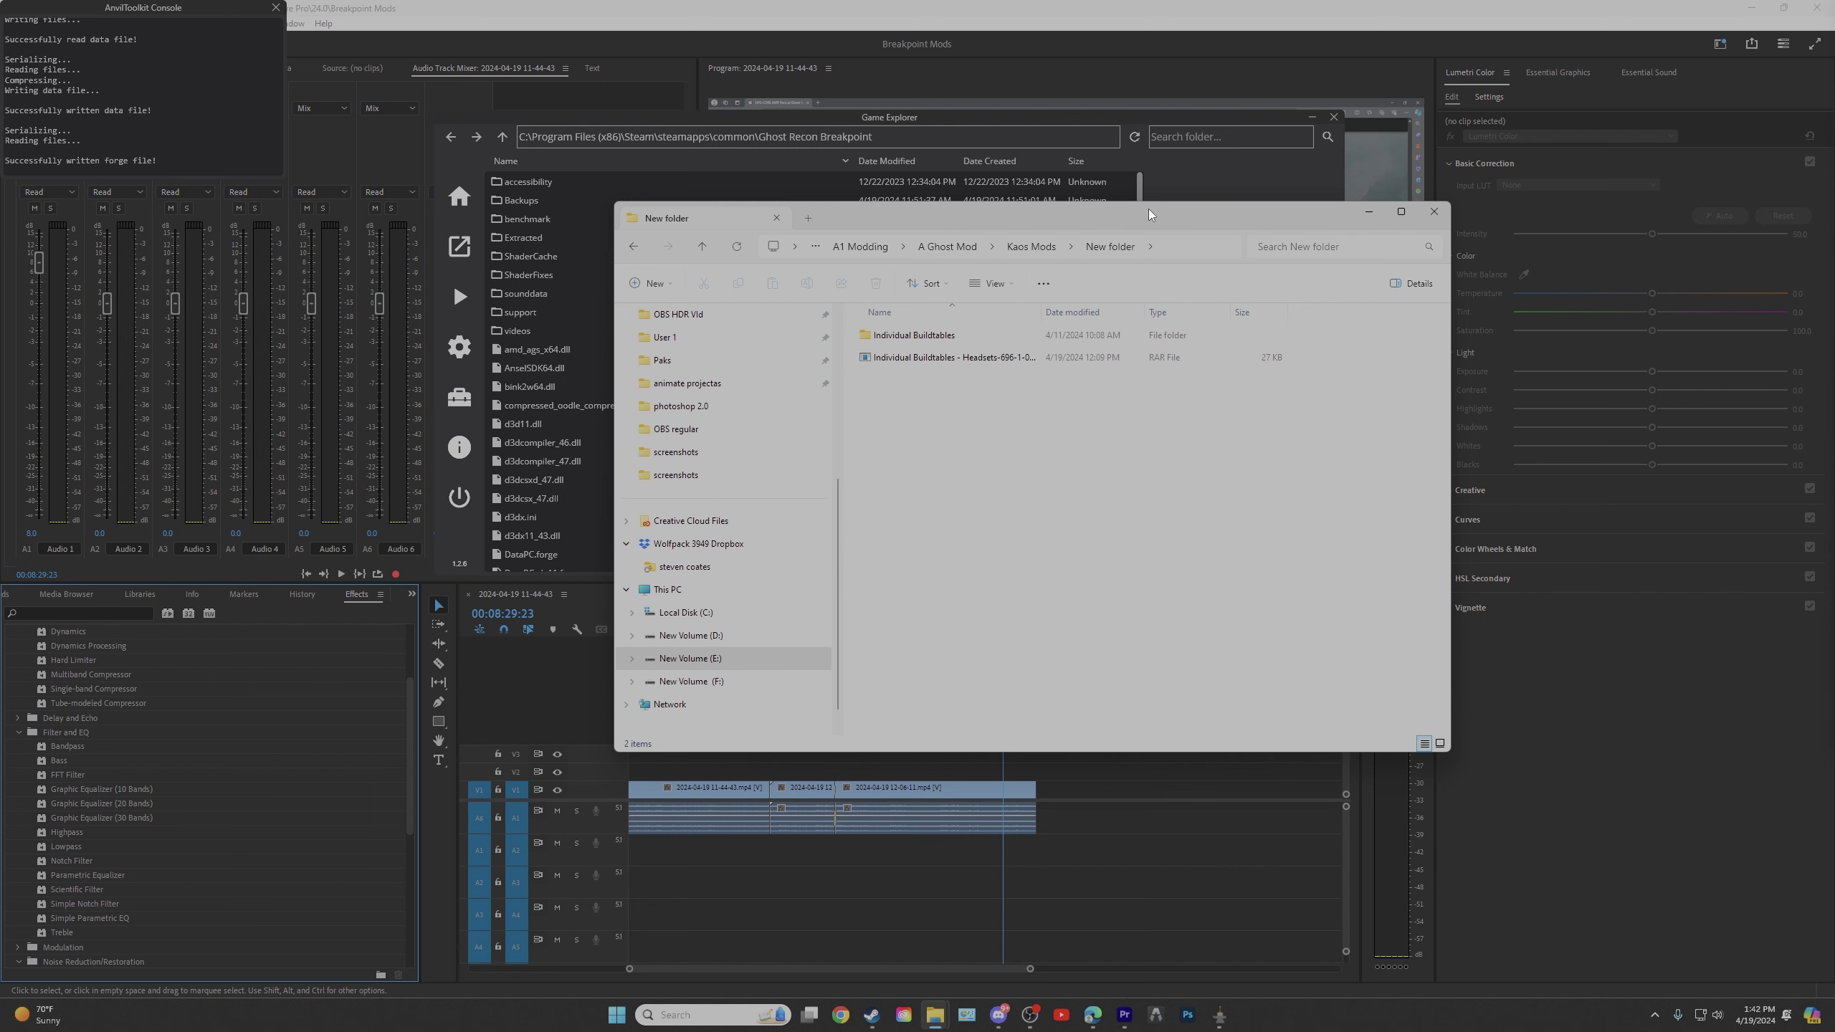
{"action": "left_click_drag", "start_coordinate": [1148, 209], "coordinate": [1130, 615]}
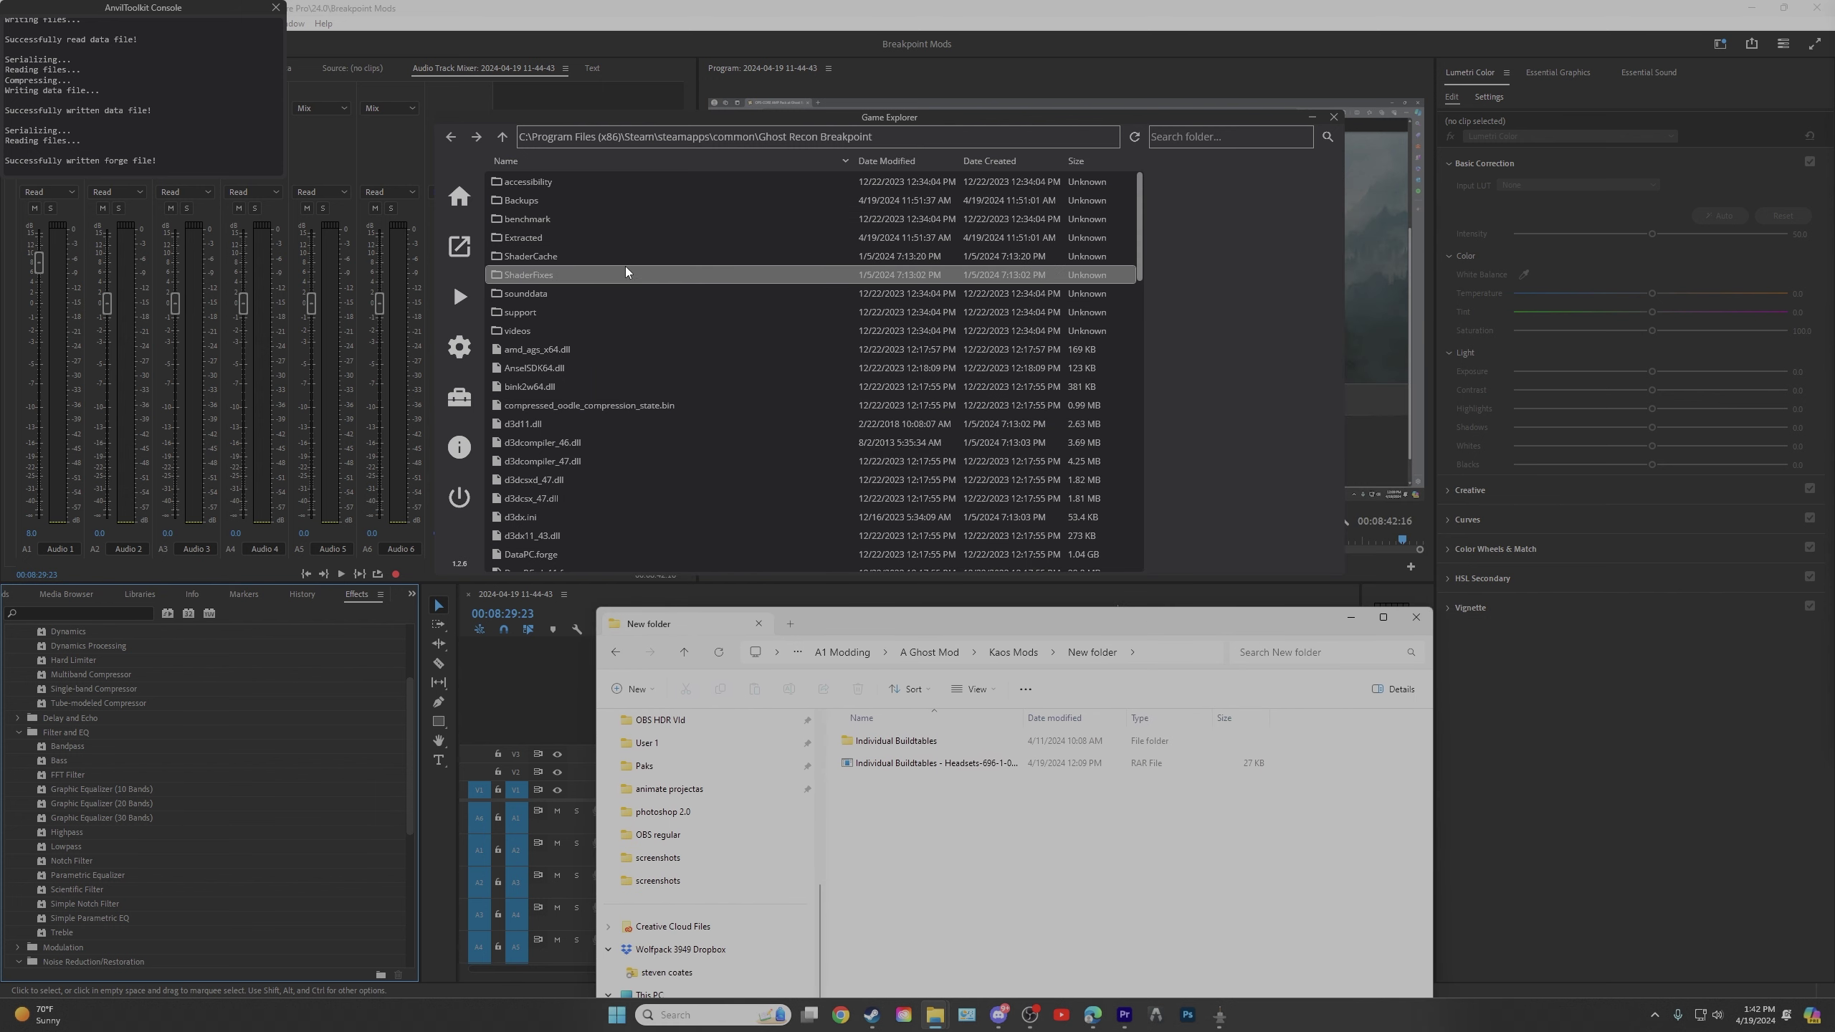
Look at the Unpack and Repack options of DataPC_patch_01.forge in the game folder.
{"action": "scroll", "coordinate": [625, 356], "scroll_direction": "down", "scroll_amount": 2}
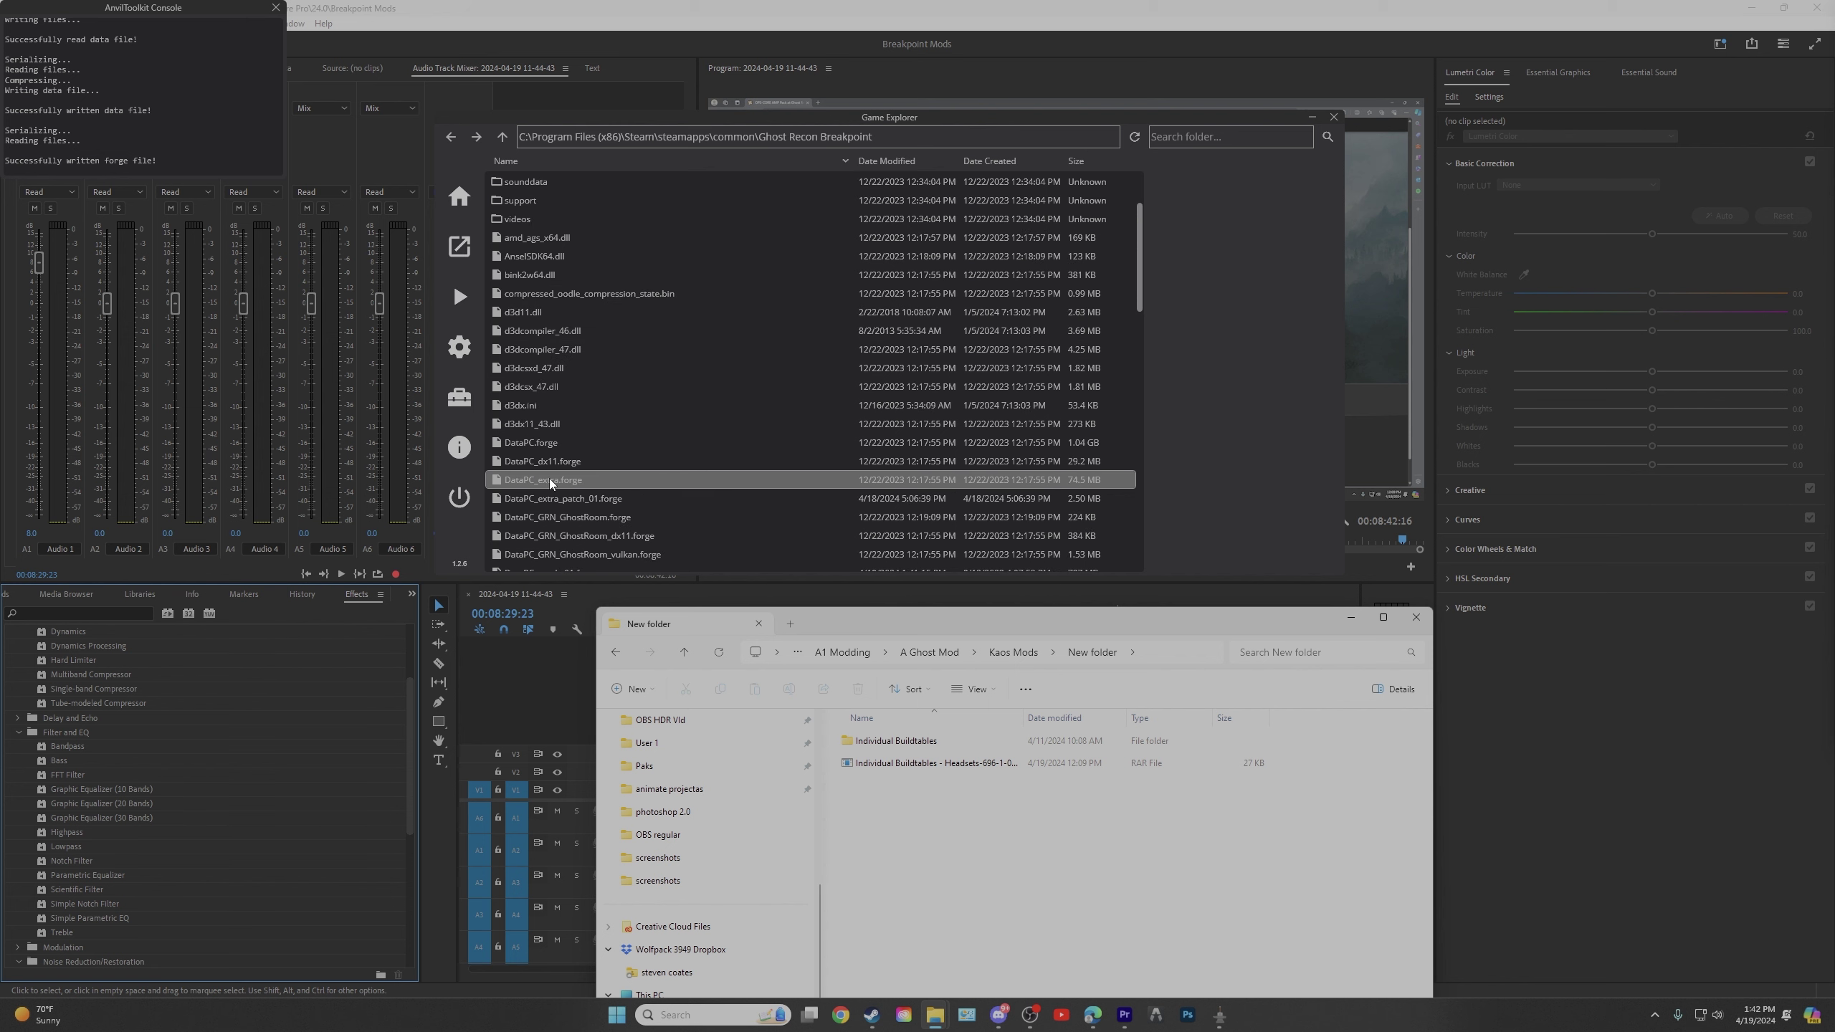
{"action": "scroll", "coordinate": [583, 367], "scroll_direction": "down", "scroll_amount": 1}
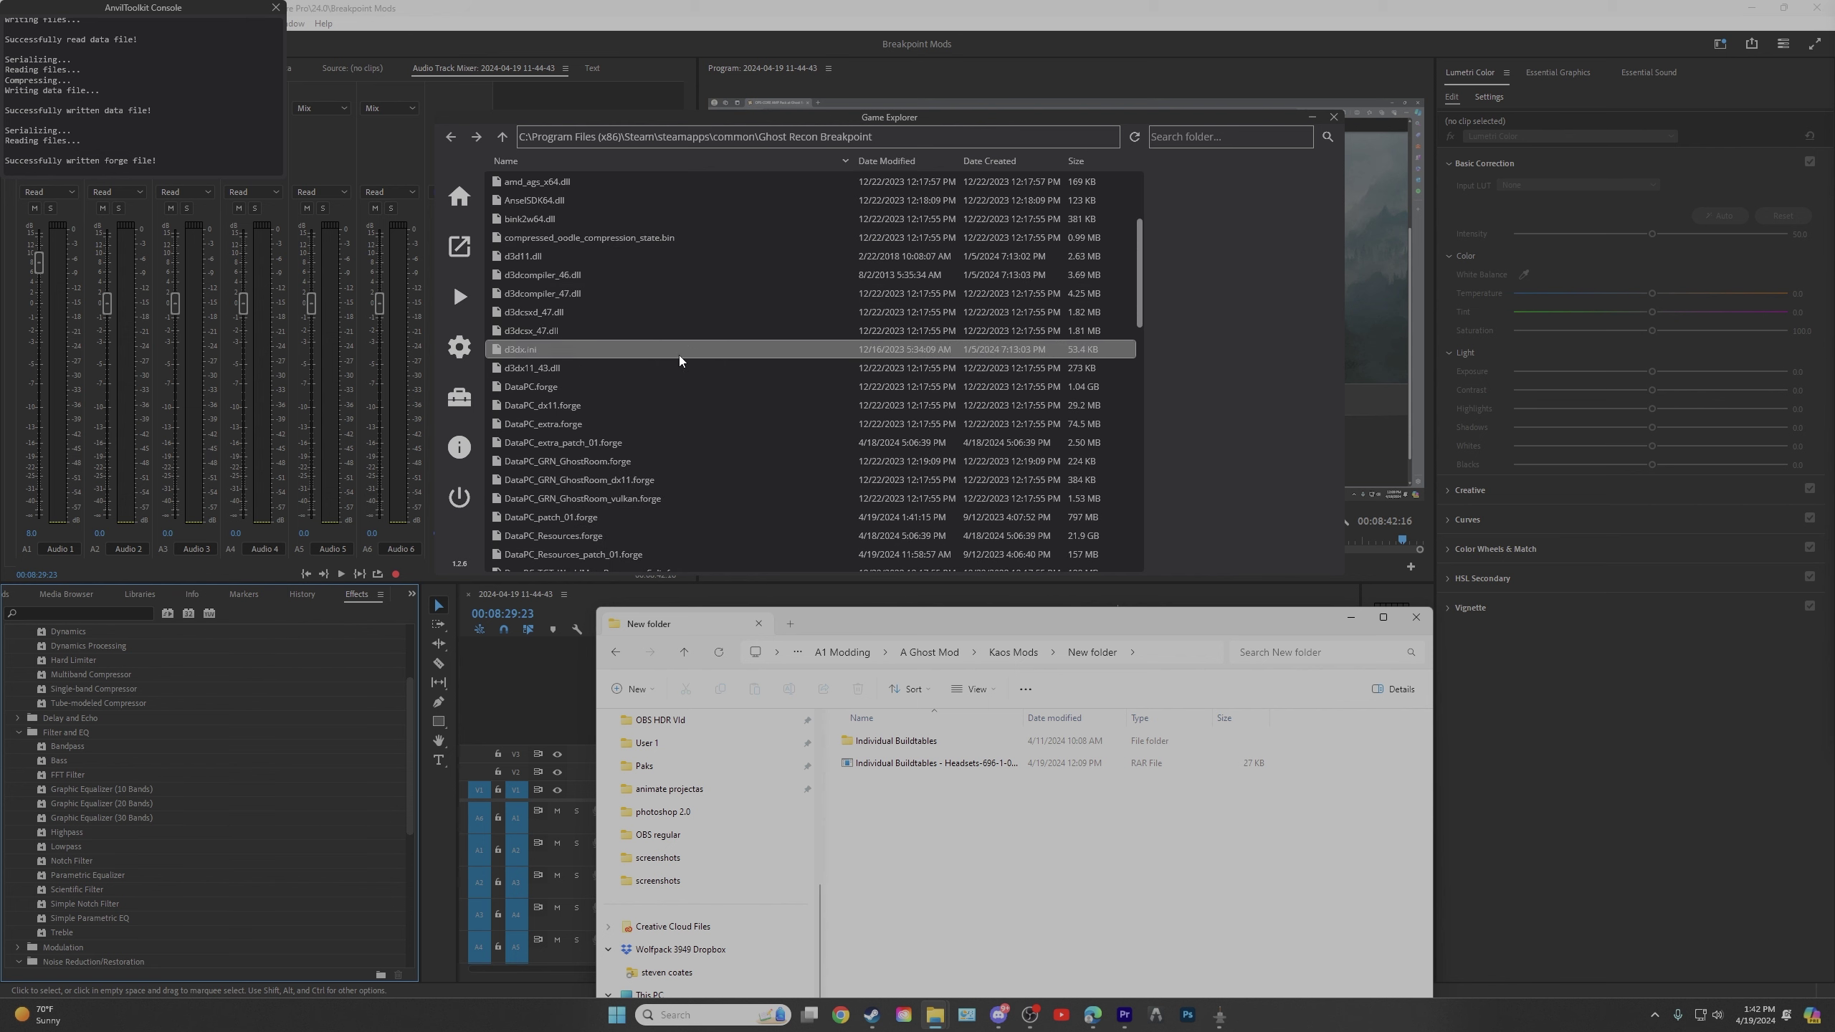
{"action": "right_click", "coordinate": [557, 517]}
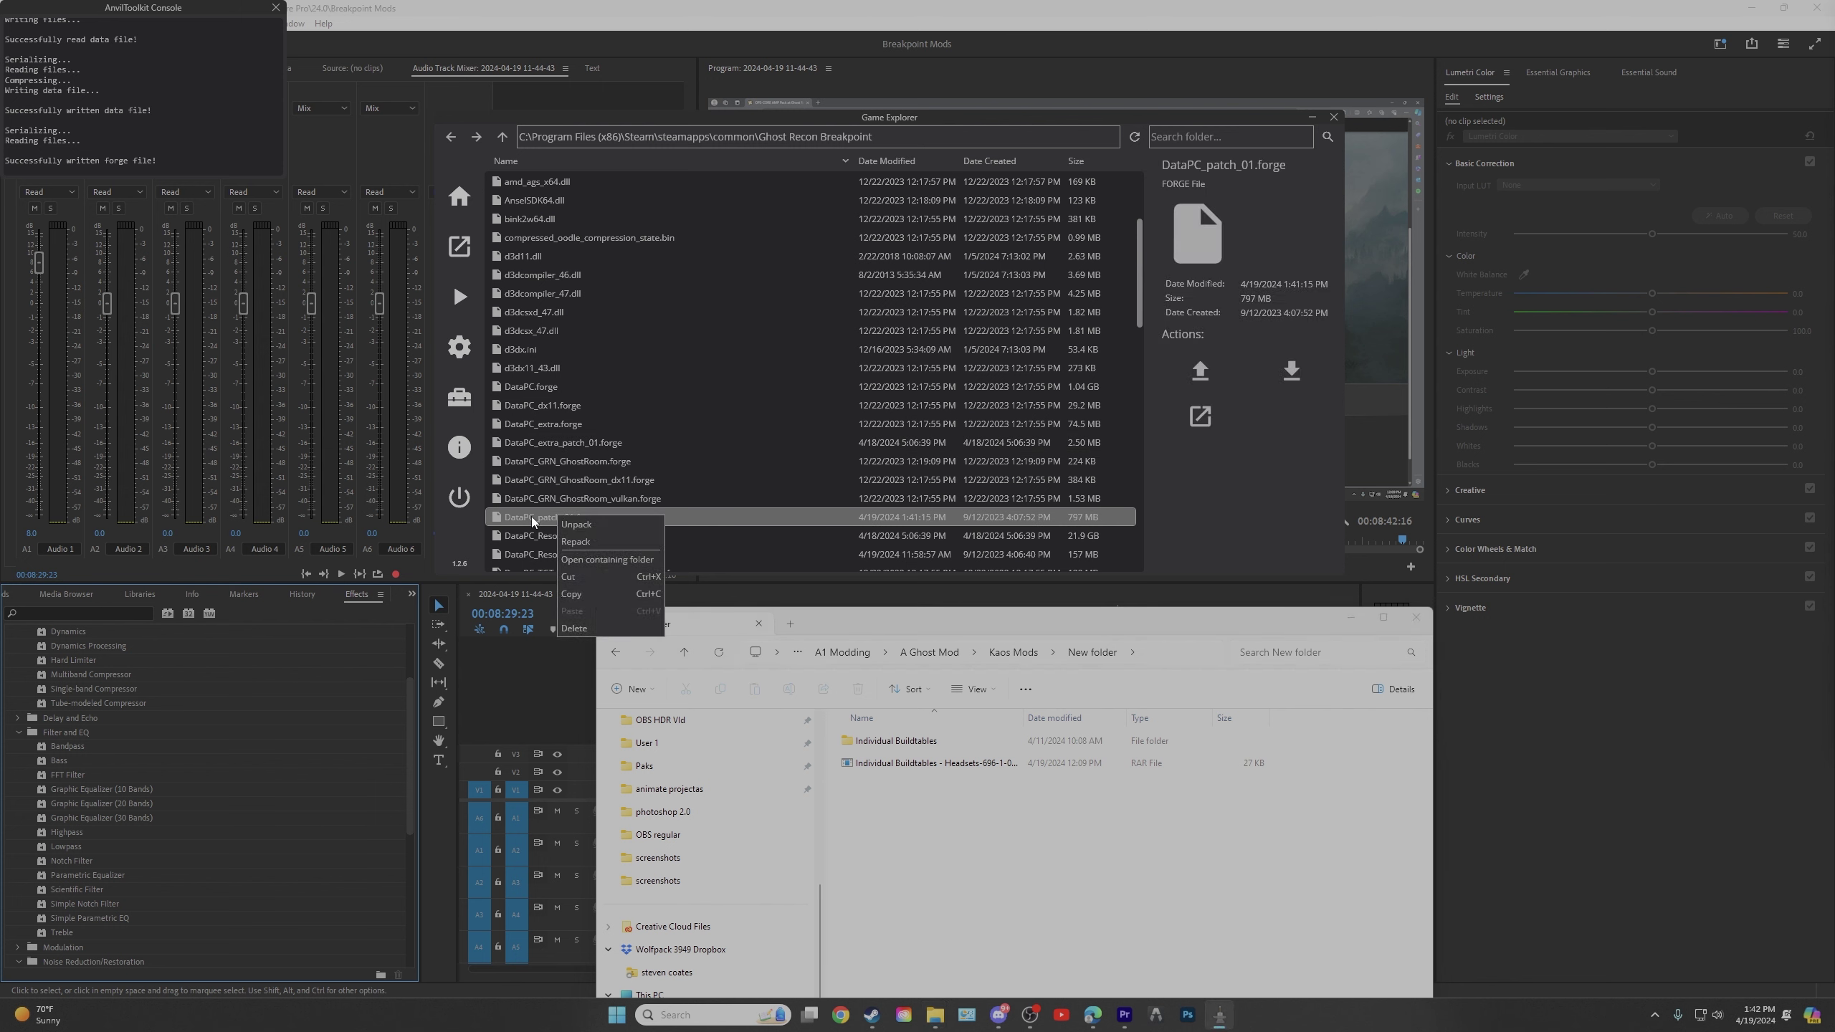
{"action": "left_click", "coordinate": [532, 519]}
Open the extracted DataPC_patch_01.forge folder in the Game Explorer and unpack 23_-_TEAMMATE_Template.data.
{"action": "scroll", "coordinate": [531, 516], "scroll_direction": "up", "scroll_amount": 3}
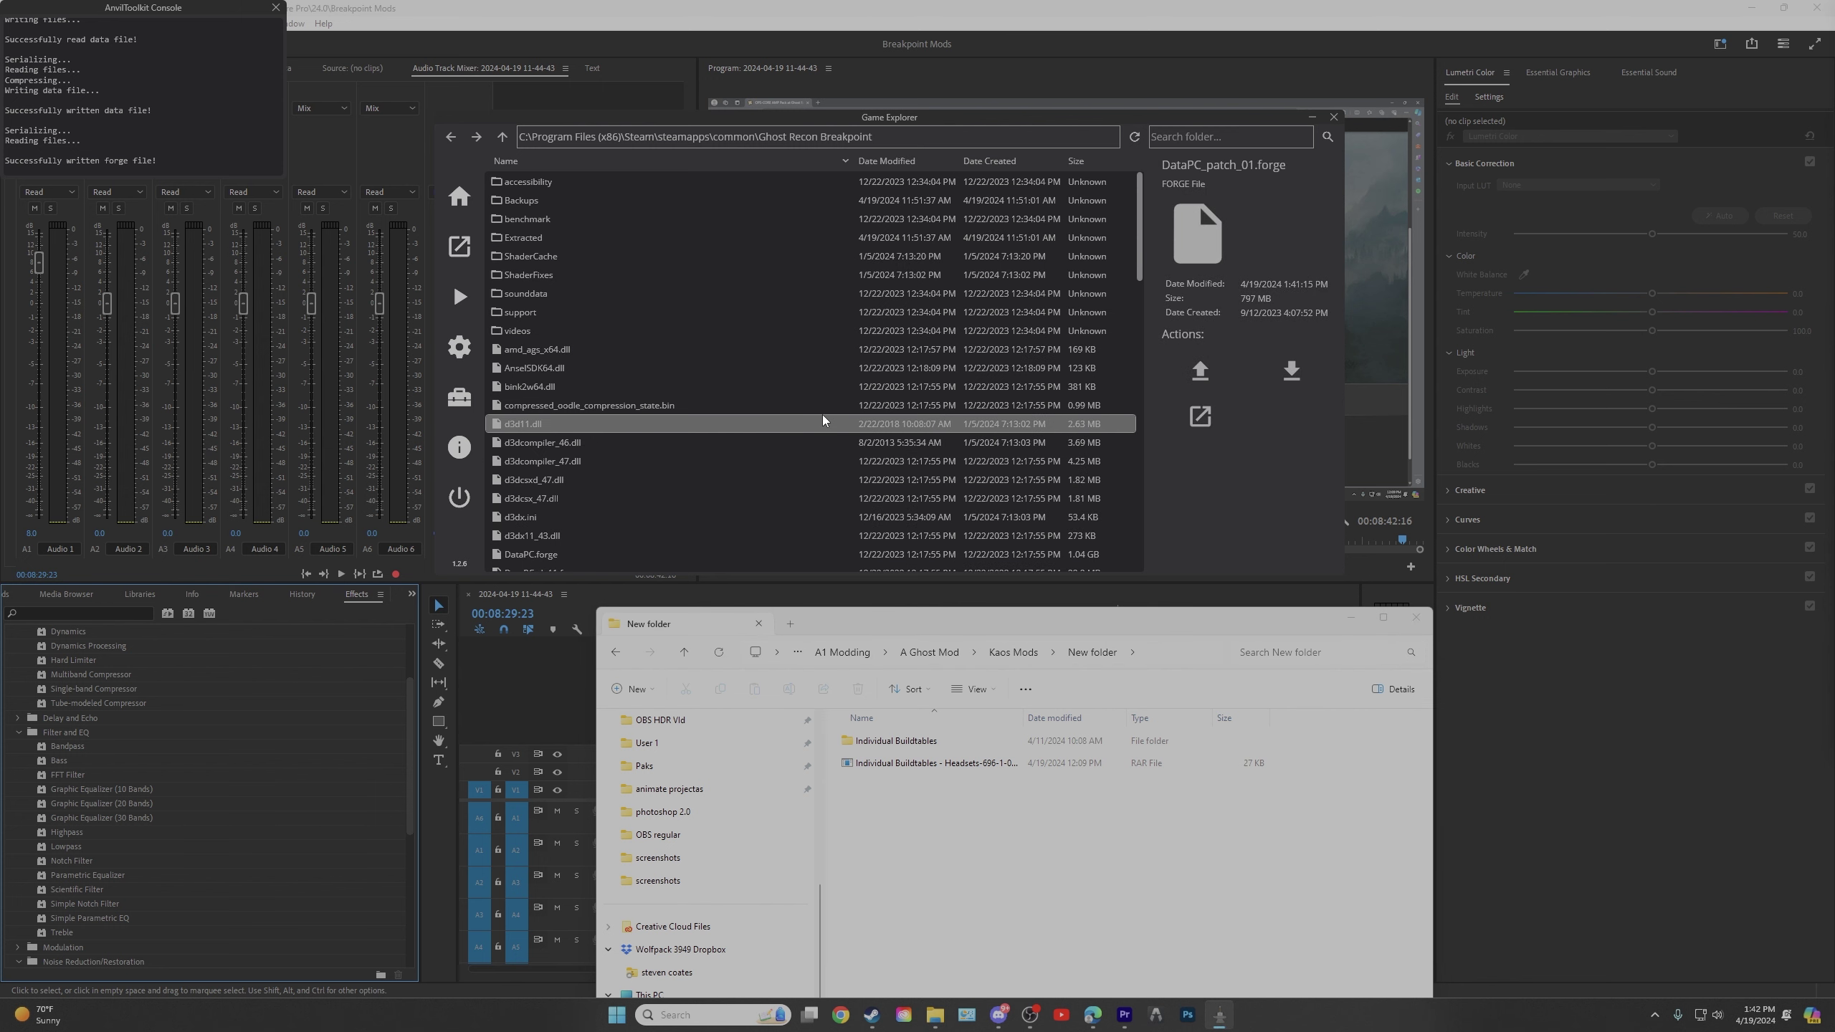
{"action": "double_click", "coordinate": [557, 243]}
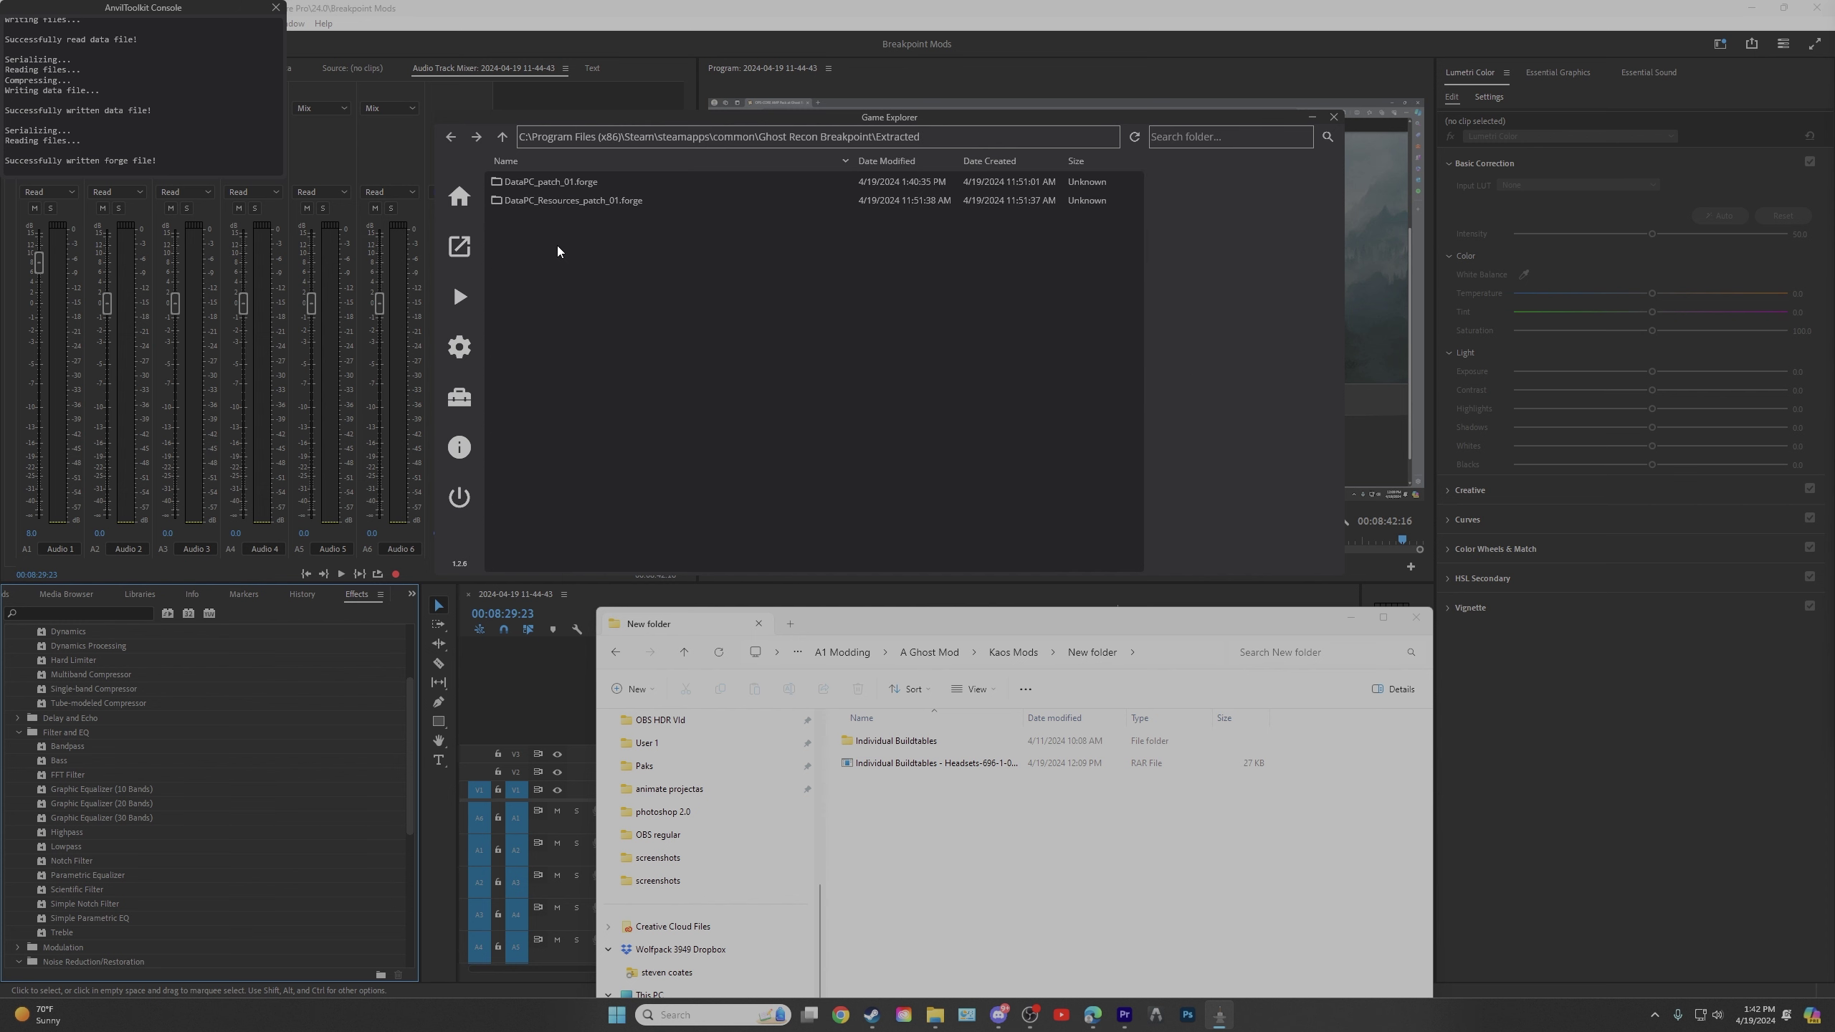
{"action": "left_click", "coordinate": [576, 183]}
{"action": "double_click", "coordinate": [576, 183]}
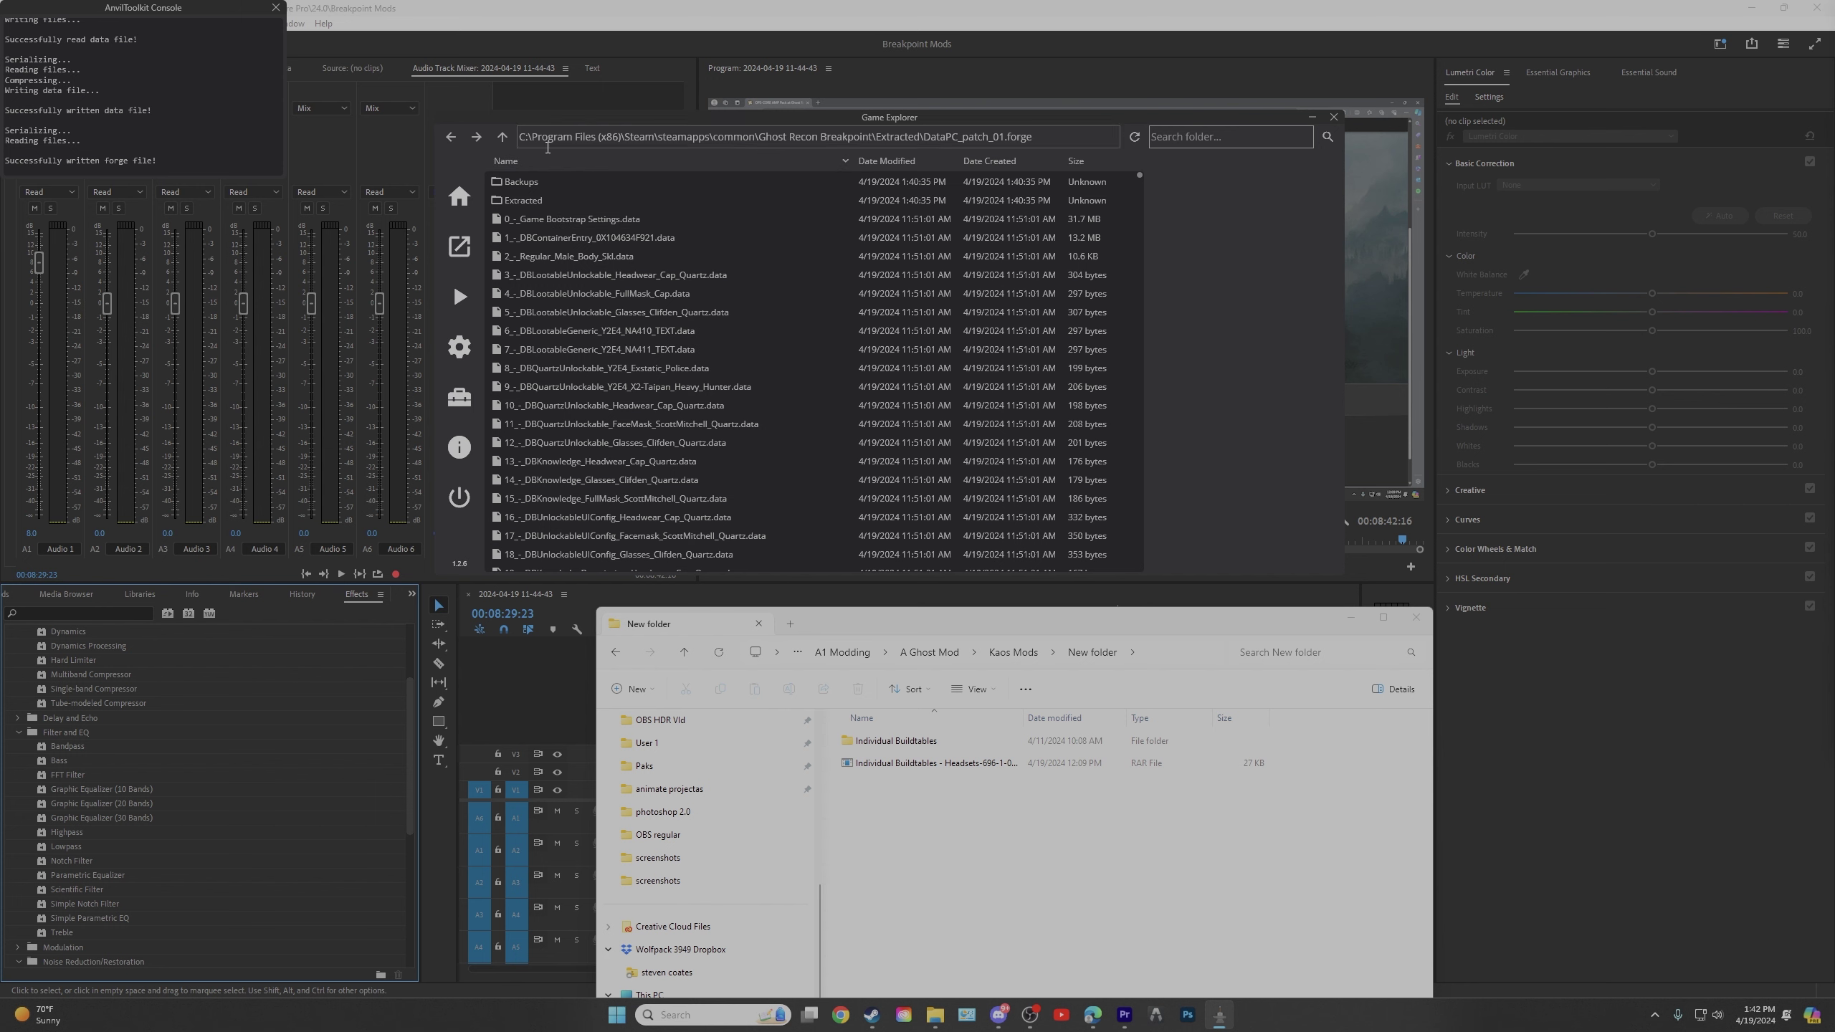
{"action": "scroll", "coordinate": [568, 331], "scroll_direction": "down", "scroll_amount": 2}
{"action": "scroll", "coordinate": [567, 329], "scroll_direction": "down", "scroll_amount": 4}
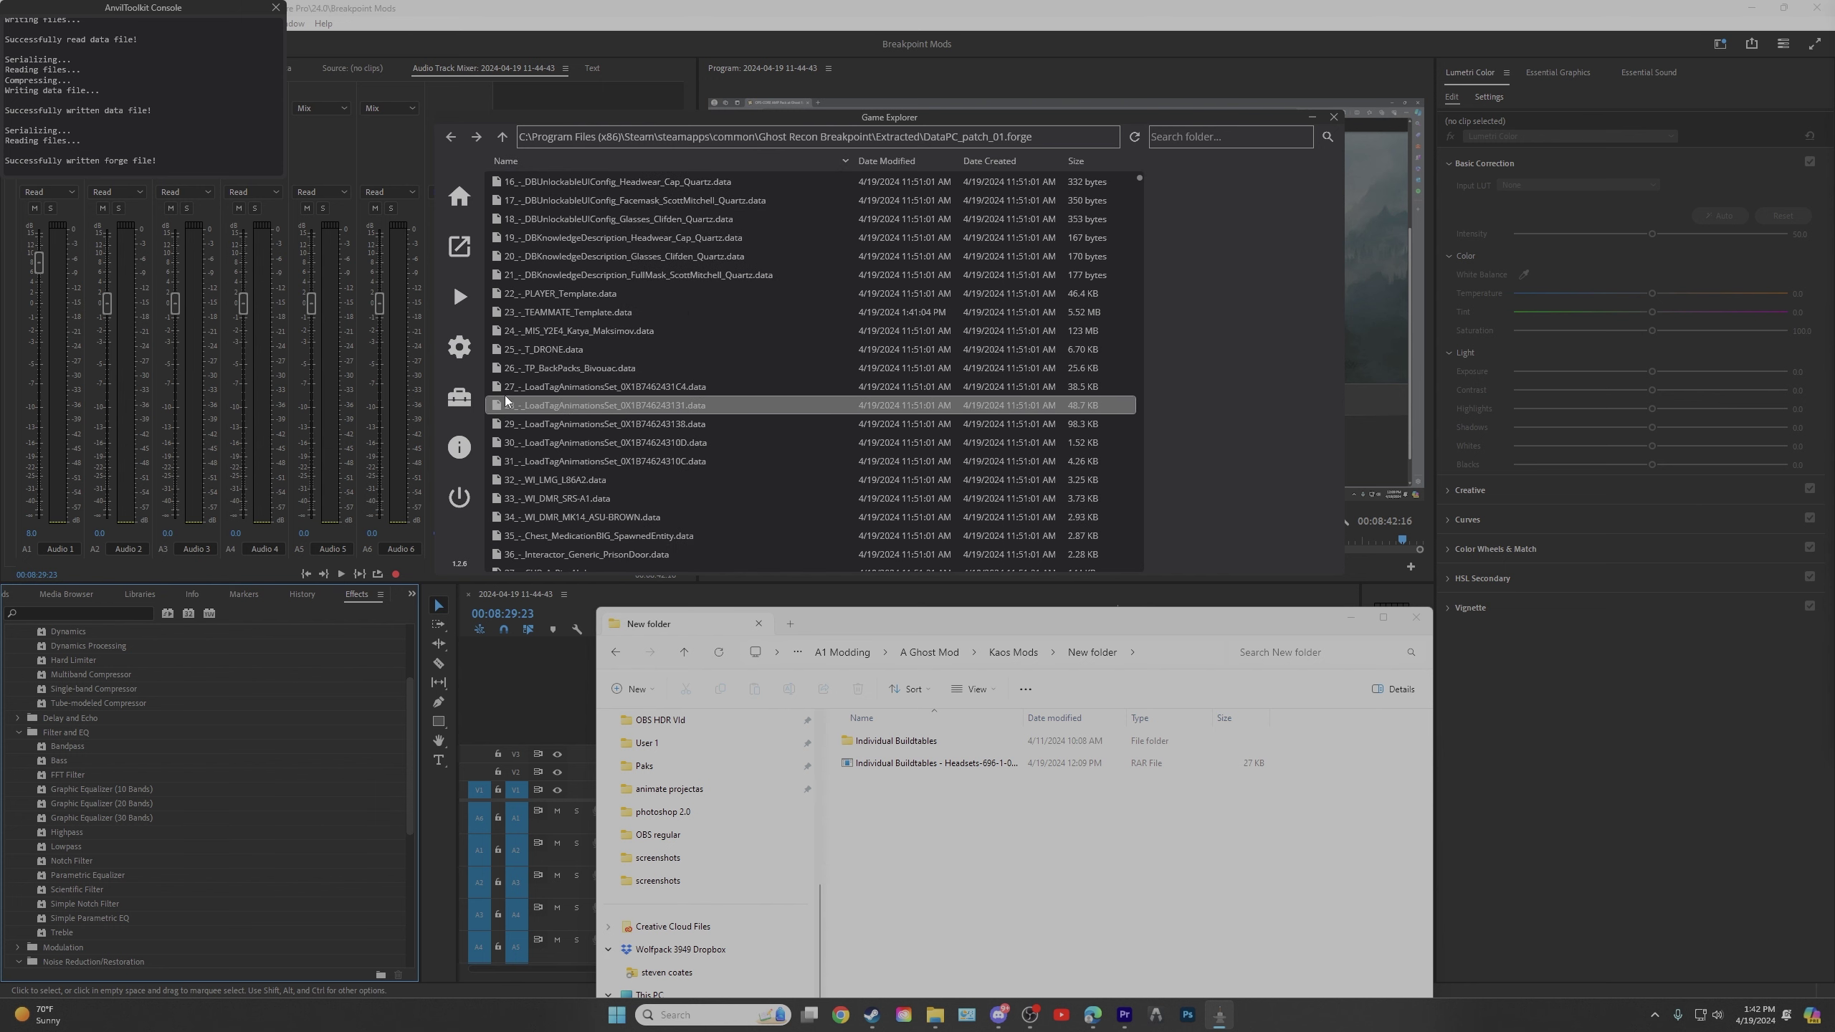
{"action": "left_click", "coordinate": [602, 314]}
{"action": "right_click", "coordinate": [602, 315]}
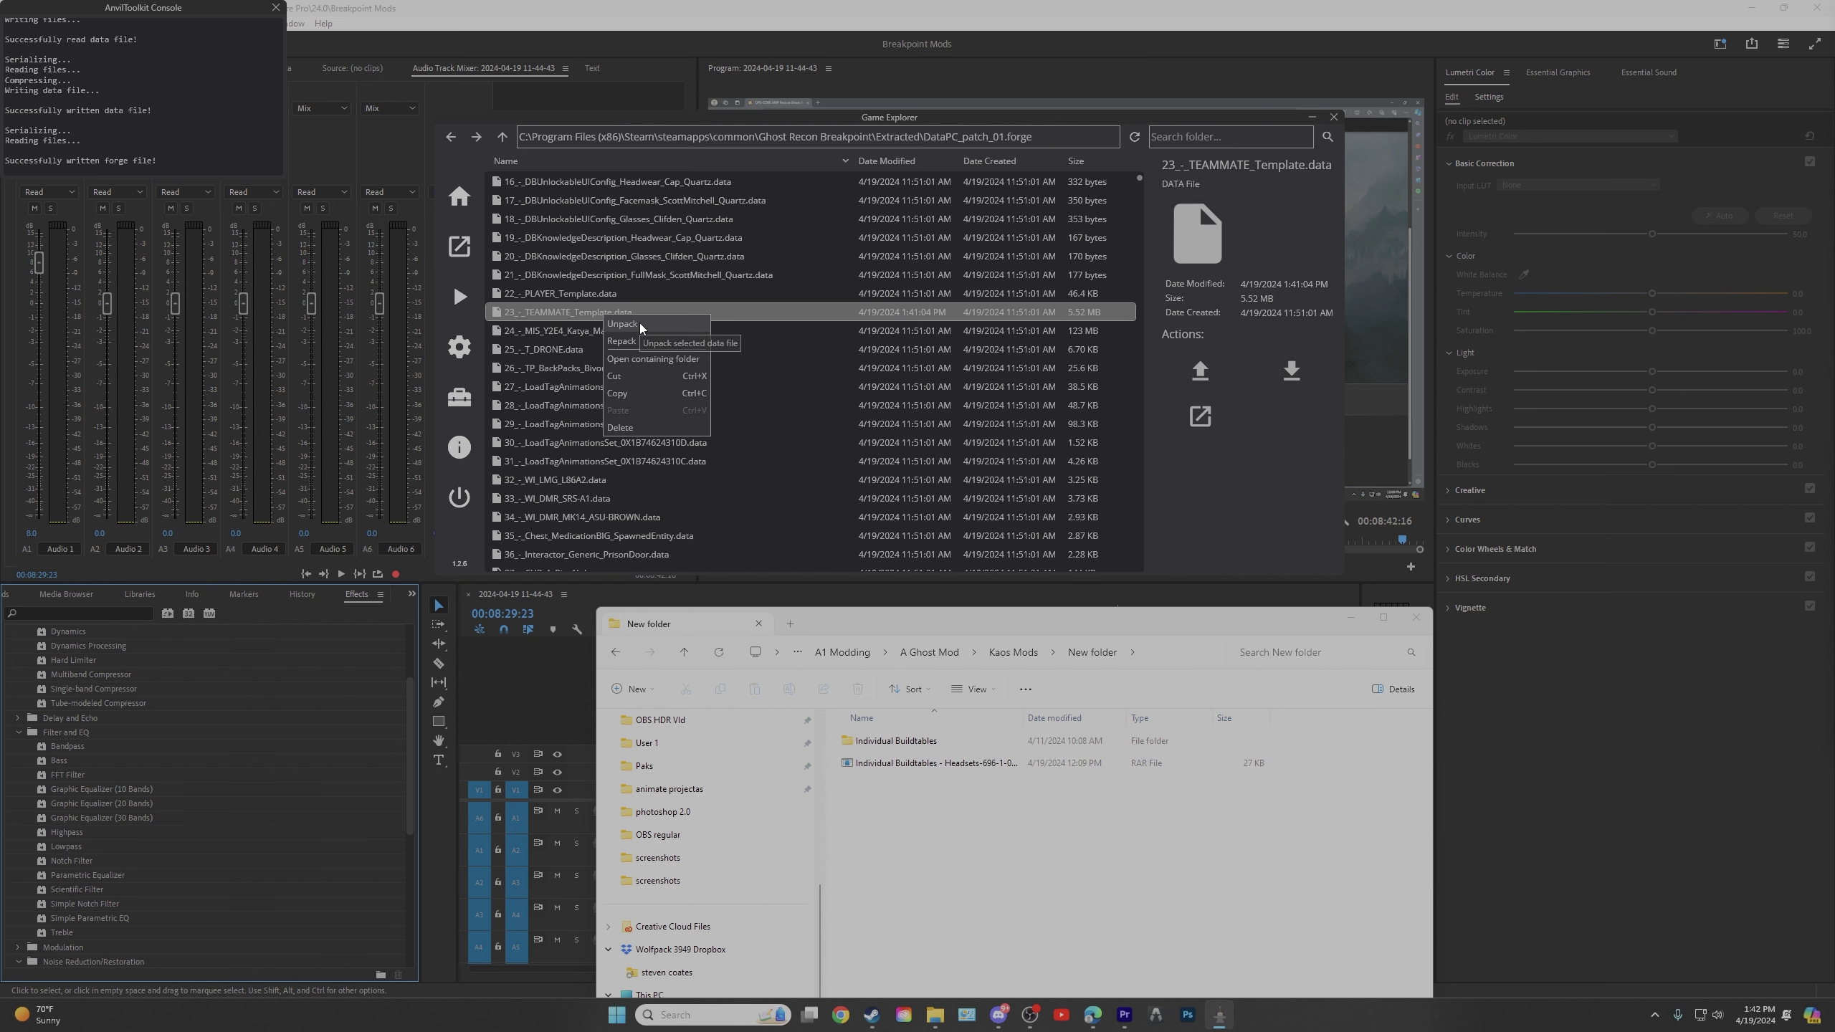
{"action": "left_click", "coordinate": [639, 322]}
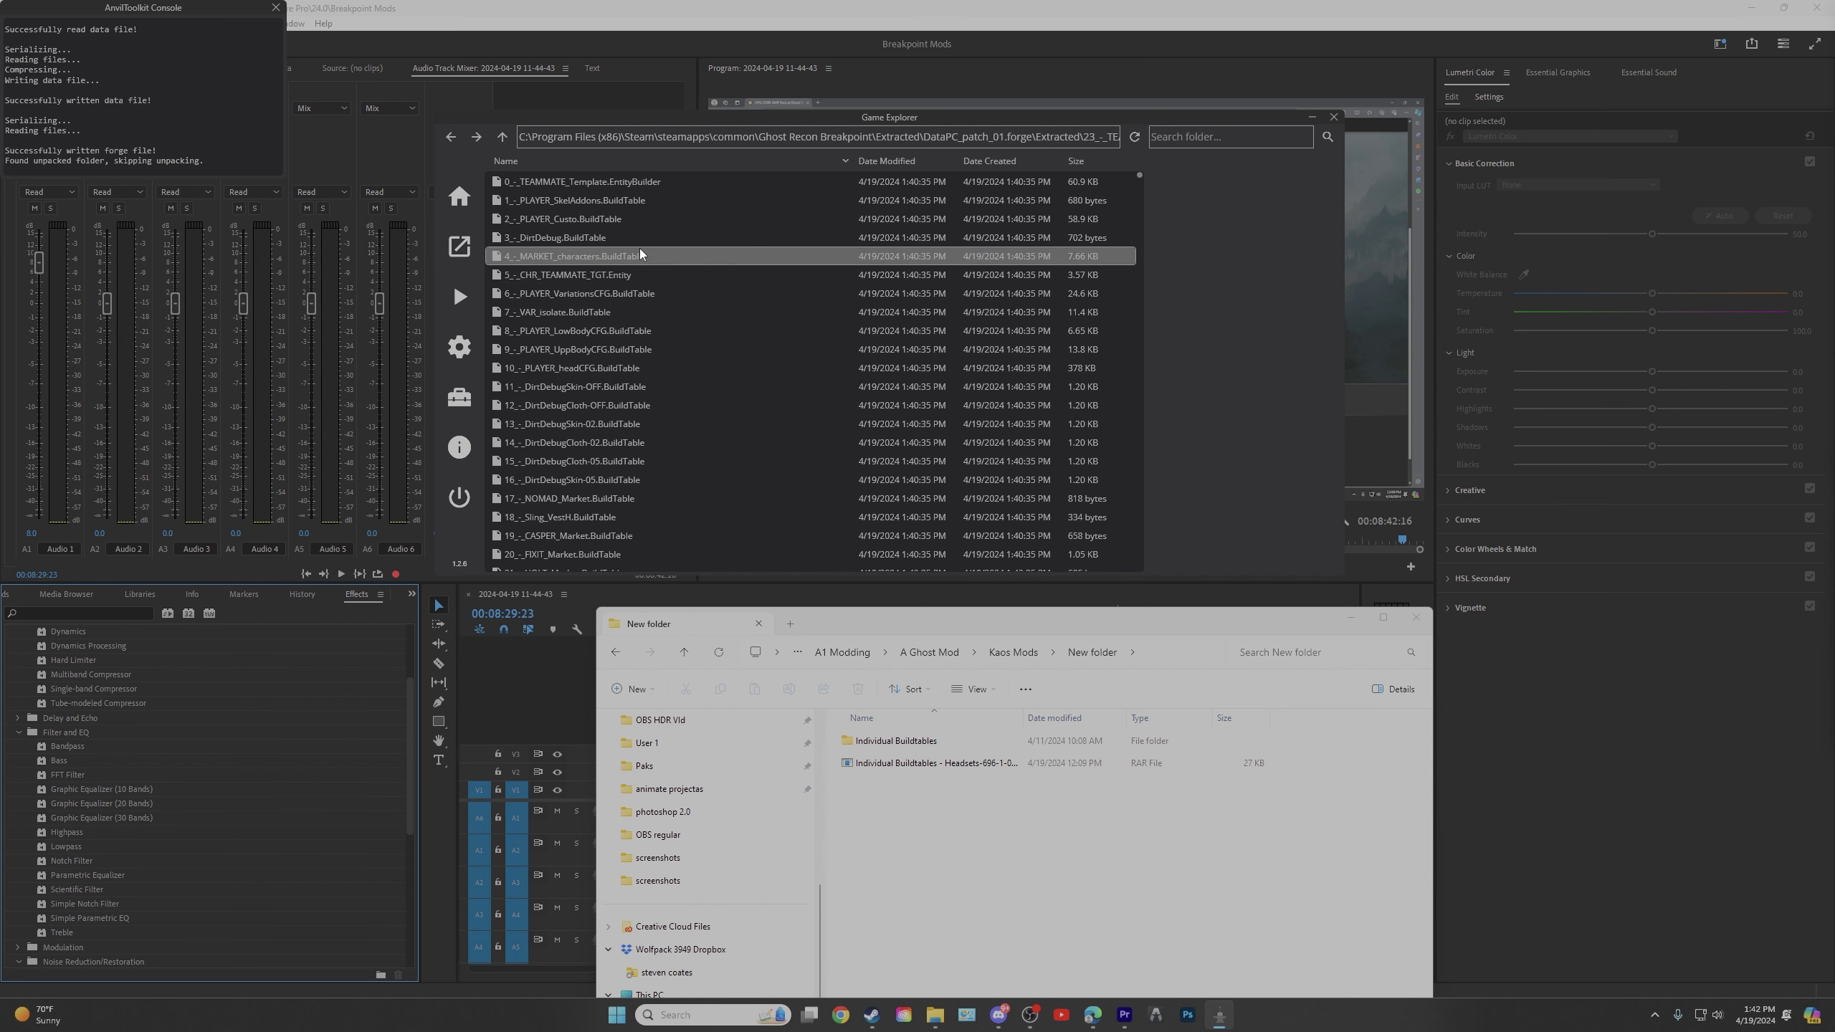
Open the folder containing 0_-_TEAMMATE_Template.EntityBuilder in File Explorer and move its window clear above the mod folder window.
{"action": "left_click", "coordinate": [648, 185]}
{"action": "right_click", "coordinate": [667, 181]}
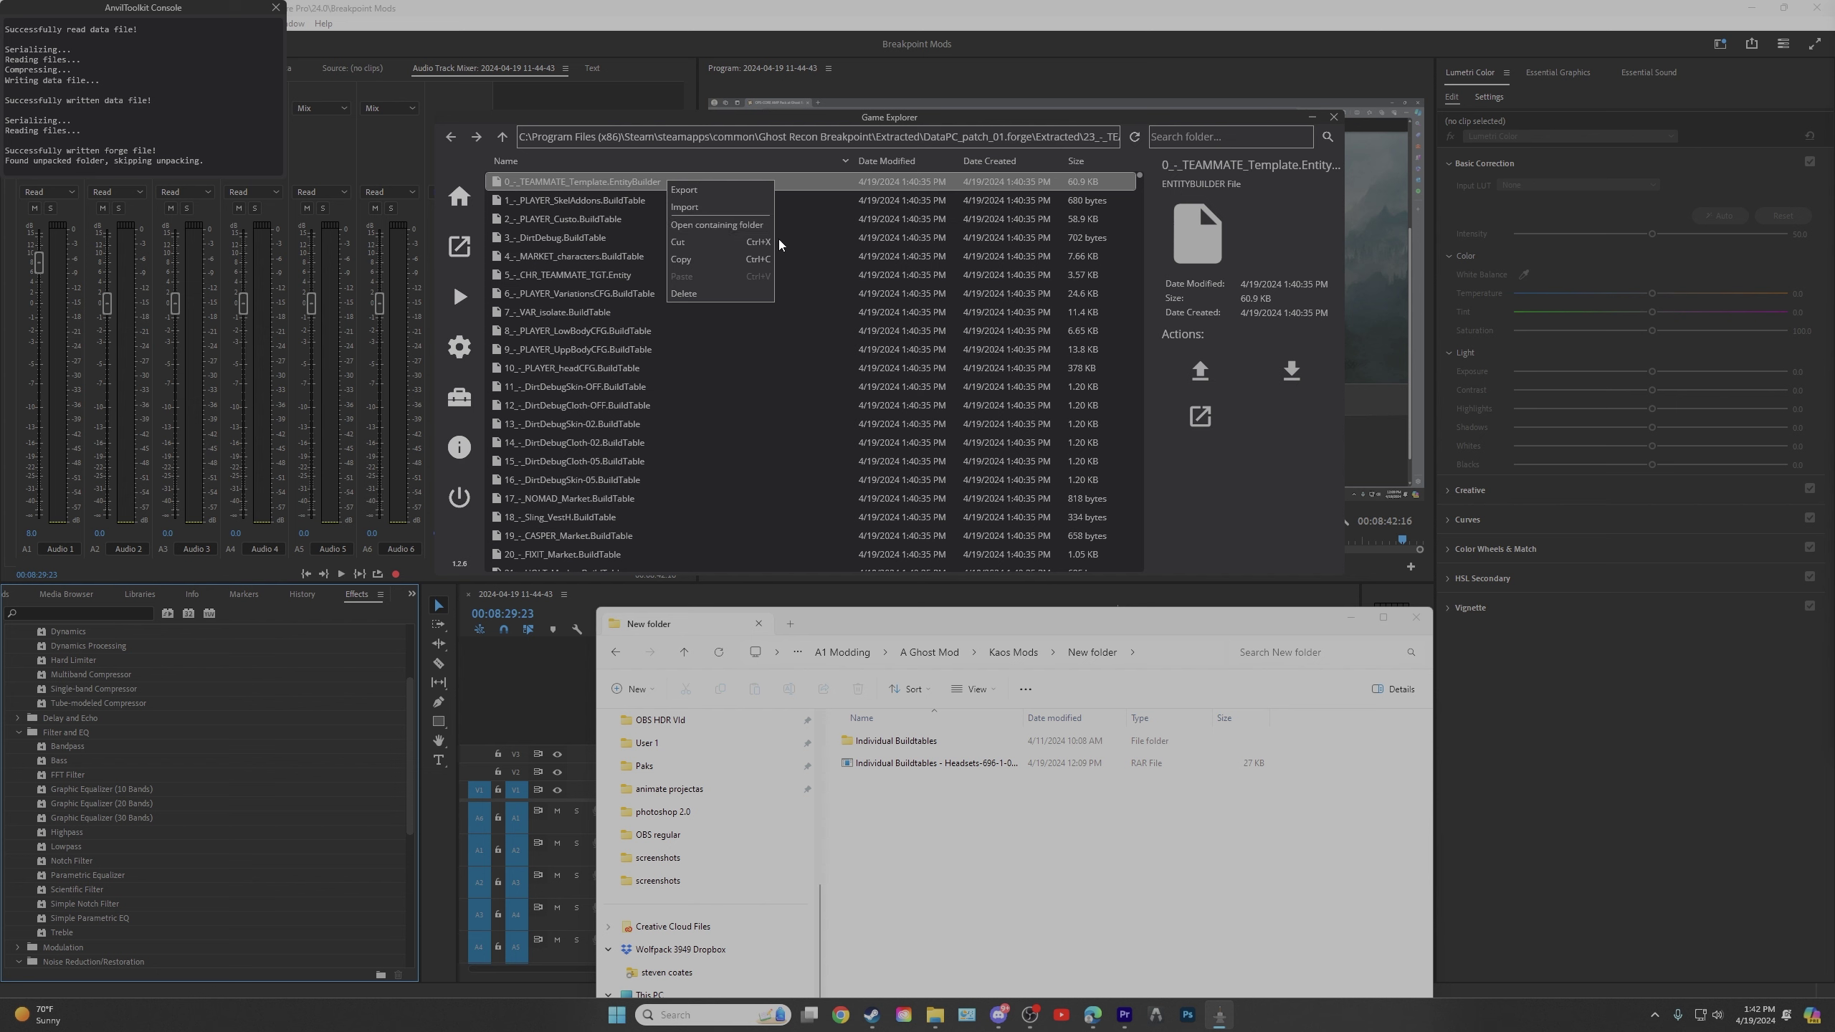
{"action": "left_click", "coordinate": [717, 225]}
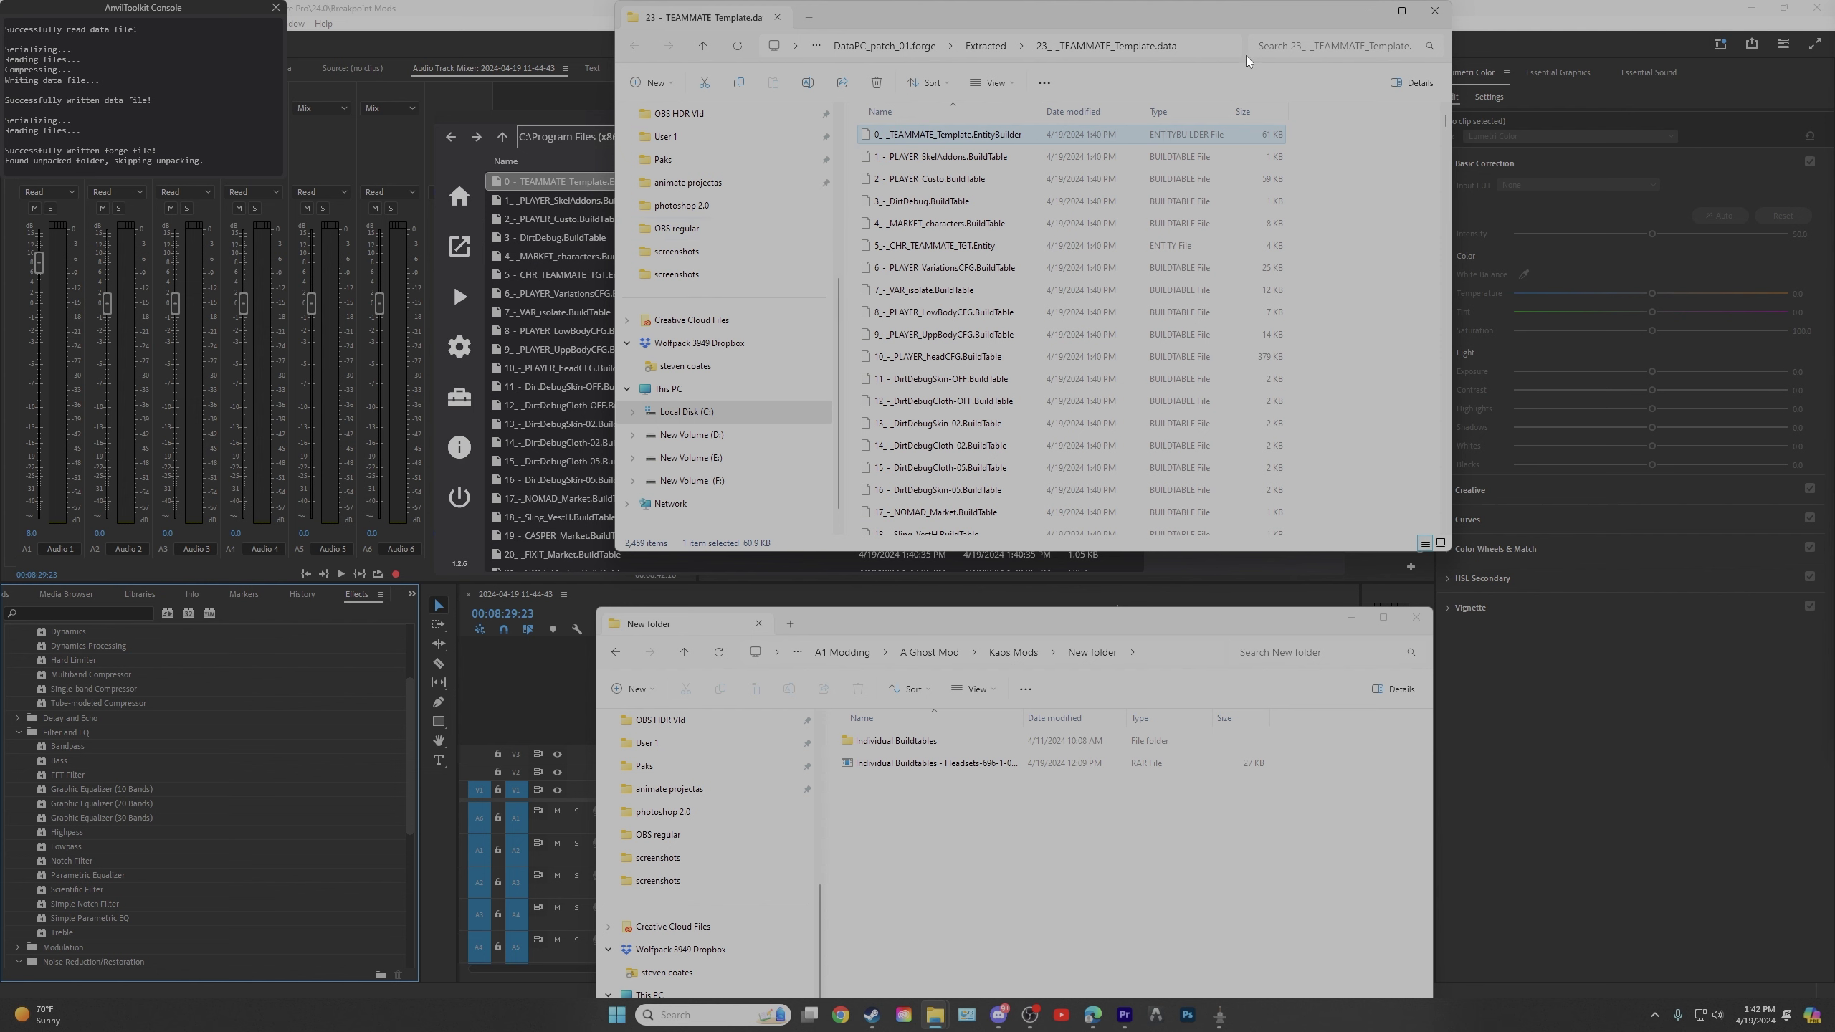
{"action": "left_click_drag", "start_coordinate": [1274, 22], "coordinate": [847, 76]}
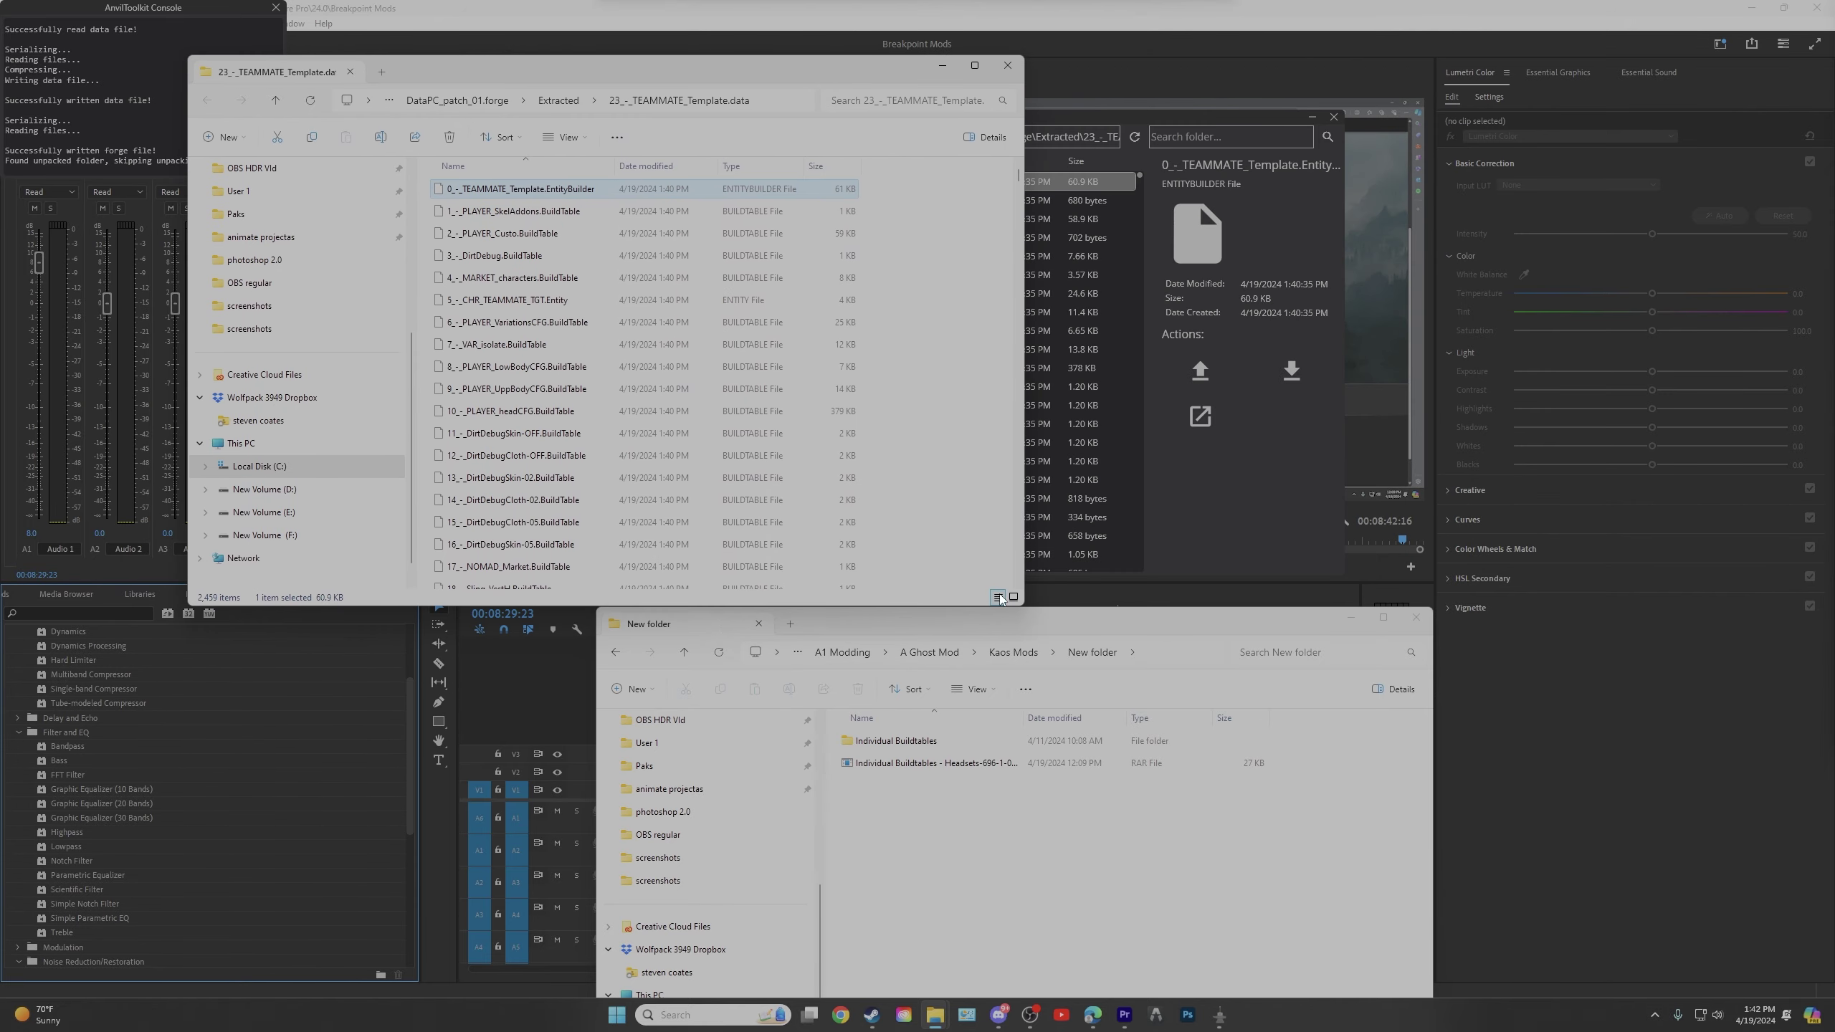
Open the Main folder inside Individual Buildtables in the mod window and look through its headset BuildTable files.
{"action": "left_click", "coordinate": [1115, 841]}
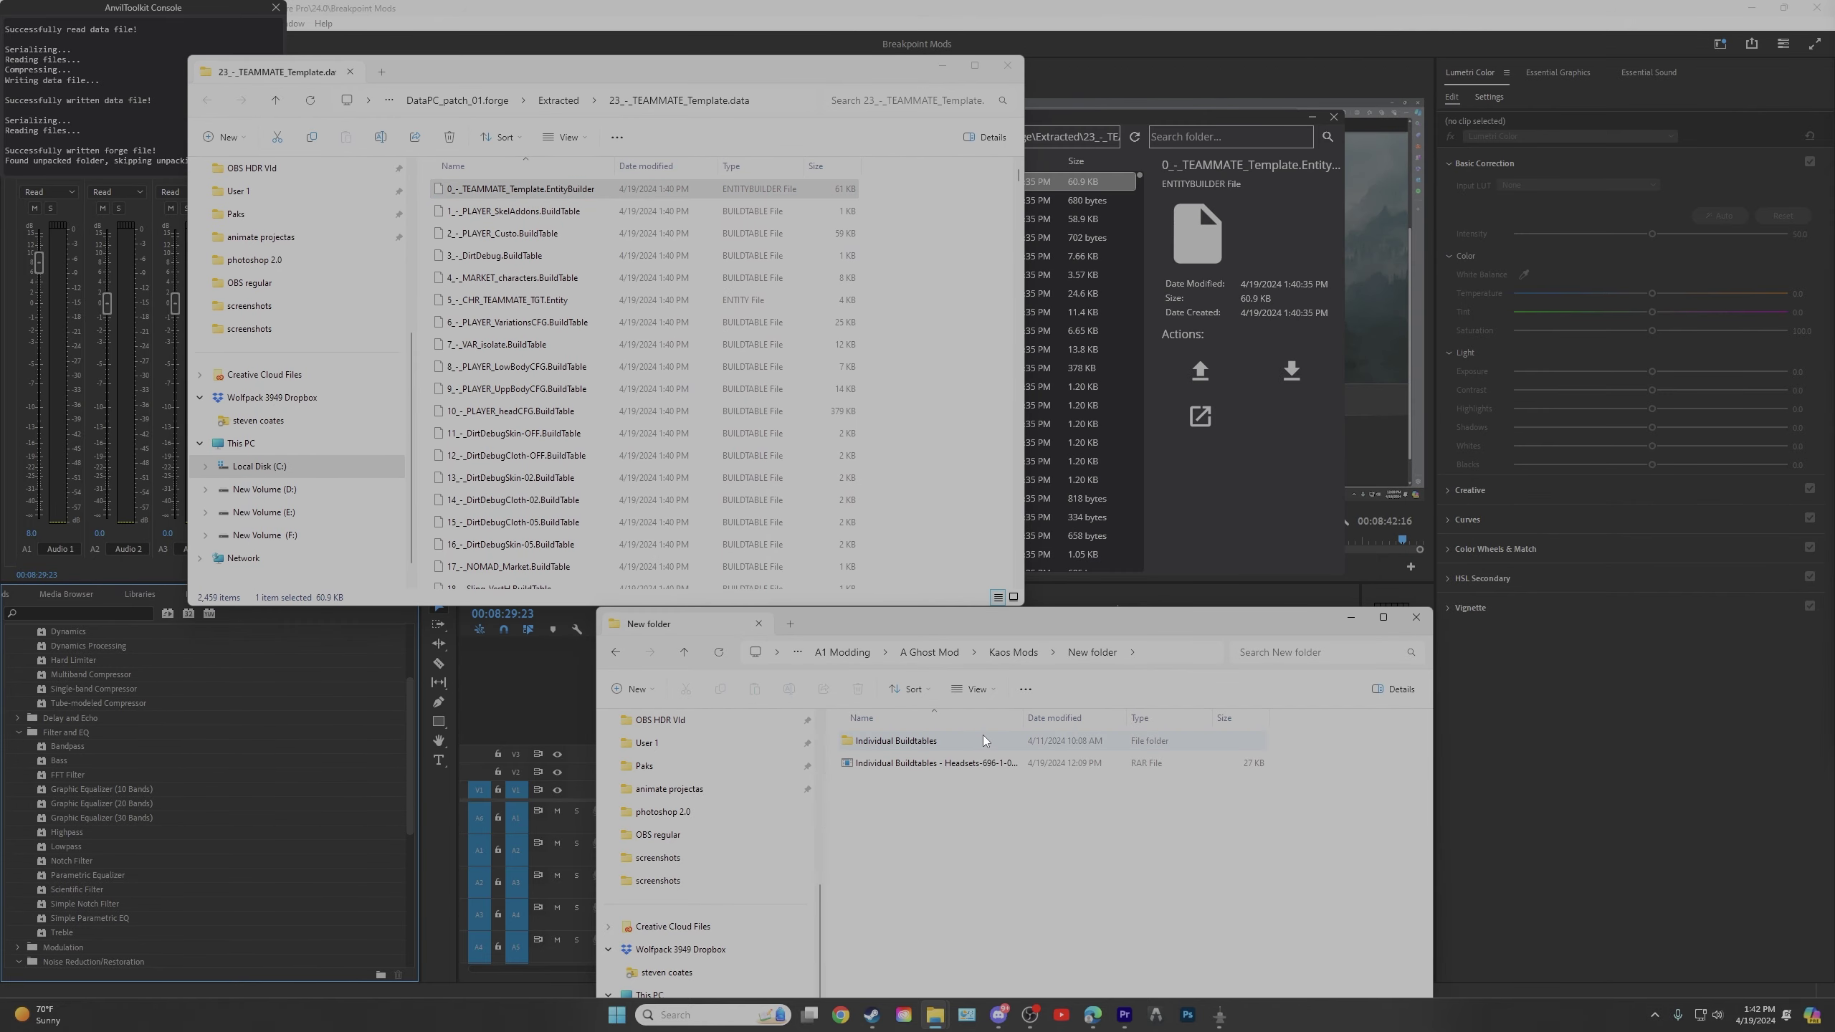
{"action": "double_click", "coordinate": [944, 743]}
{"action": "double_click", "coordinate": [945, 743]}
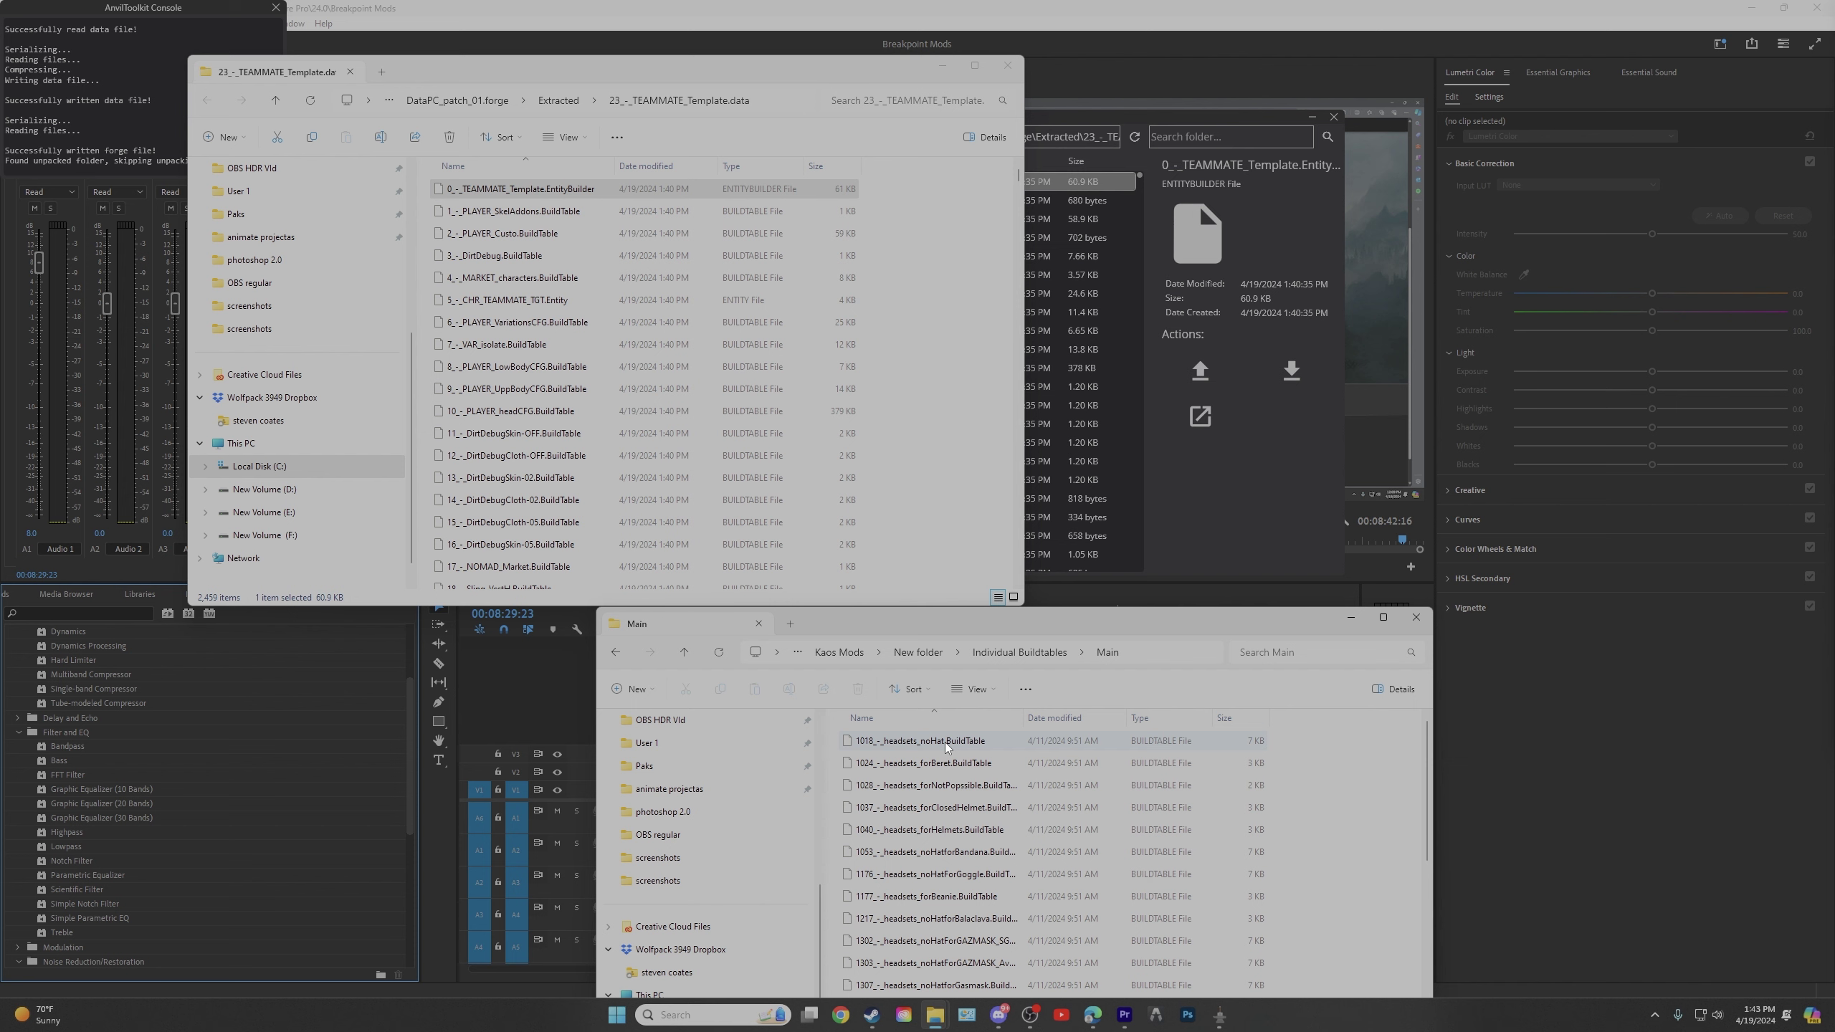
{"action": "scroll", "coordinate": [1267, 775], "scroll_direction": "down", "scroll_amount": 15}
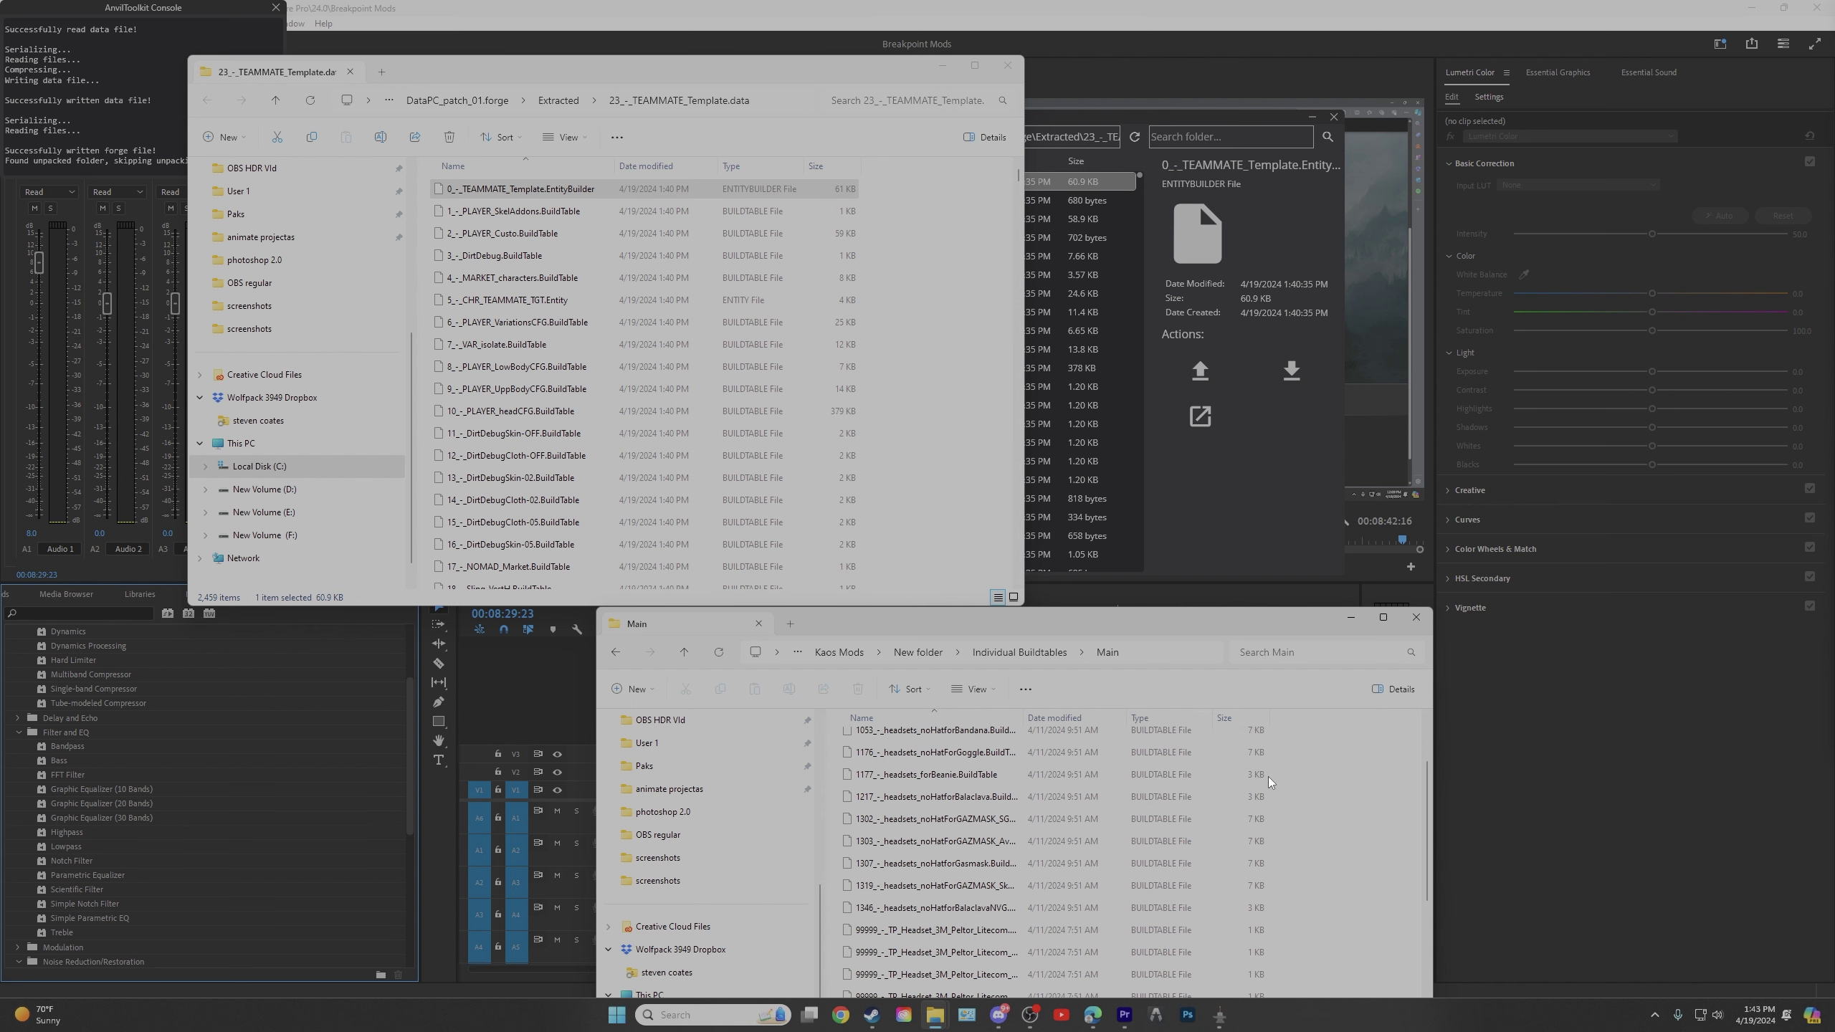